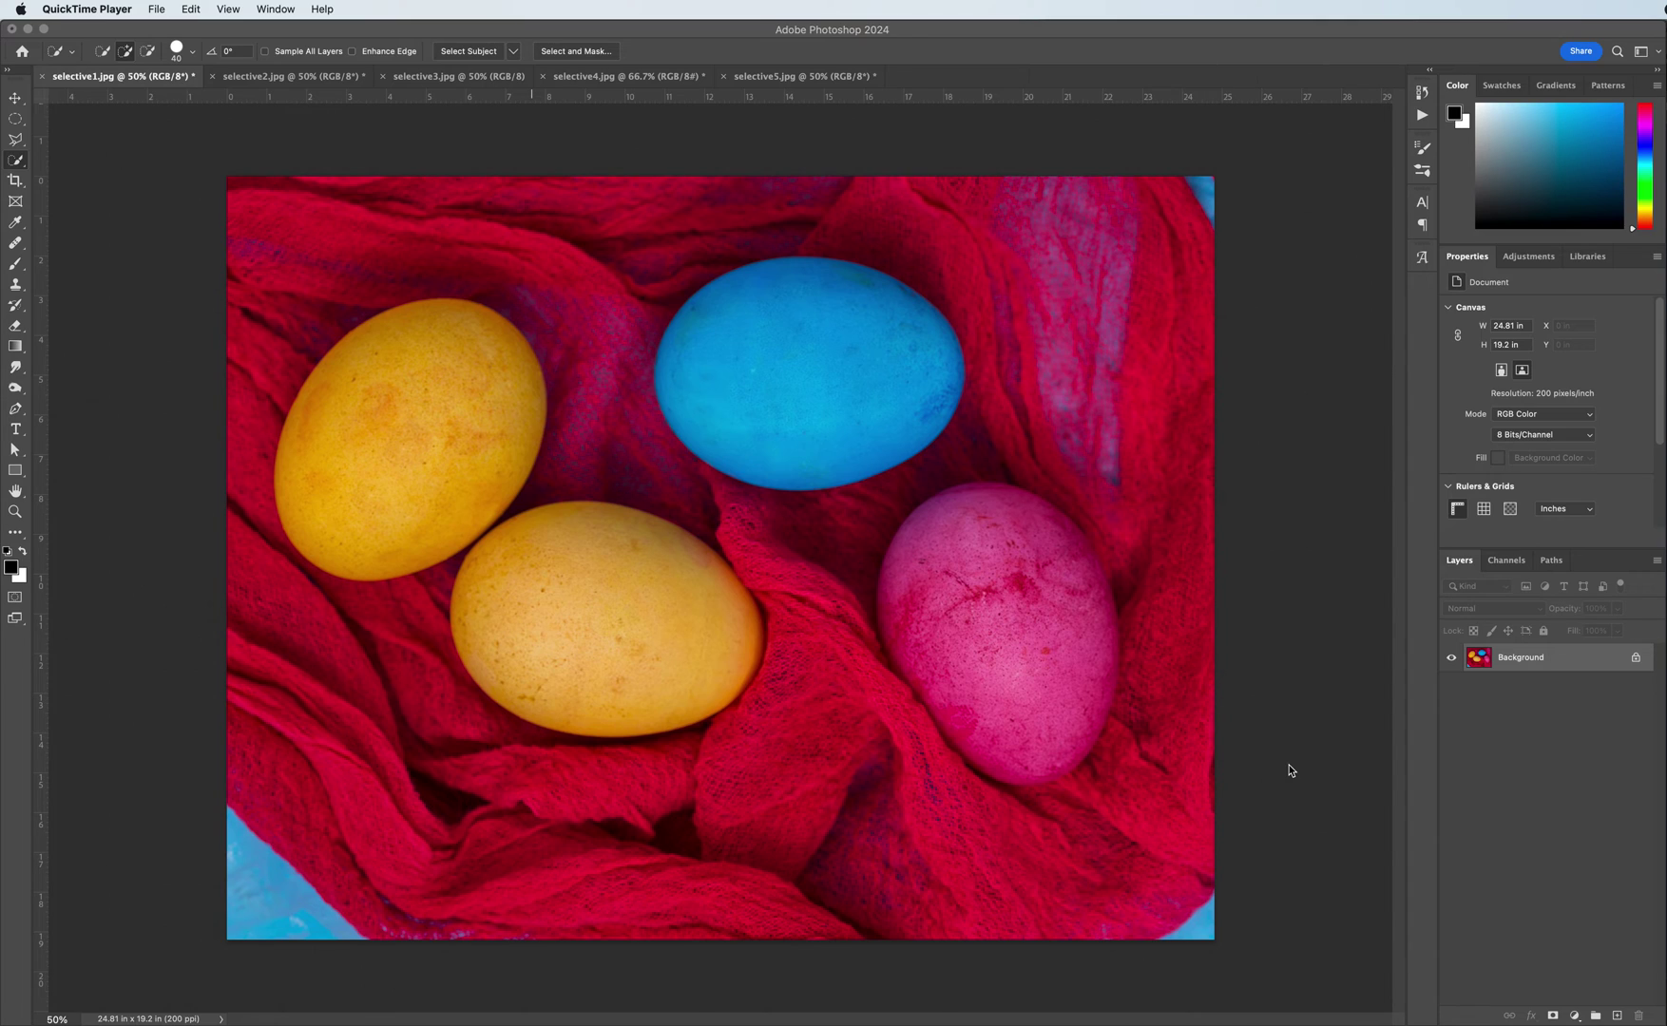
# Step: Look through the open images from selective1.jpg to selective5.jpg
pyautogui.click(284, 80)
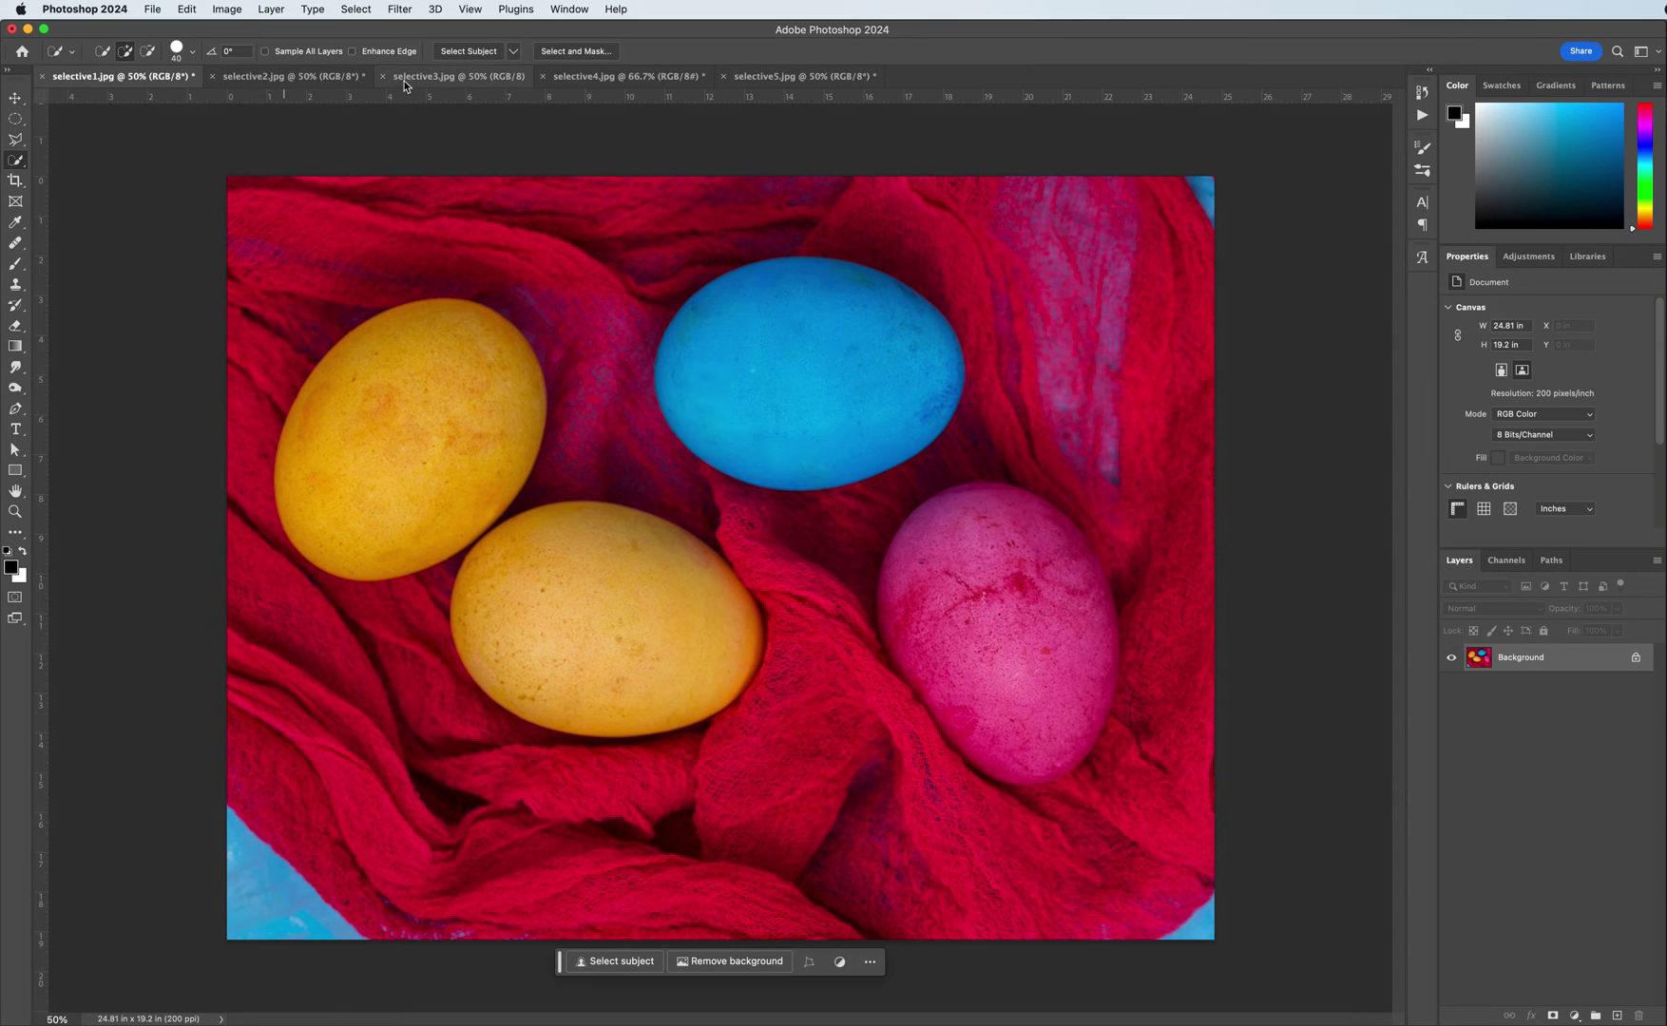
pyautogui.click(284, 81)
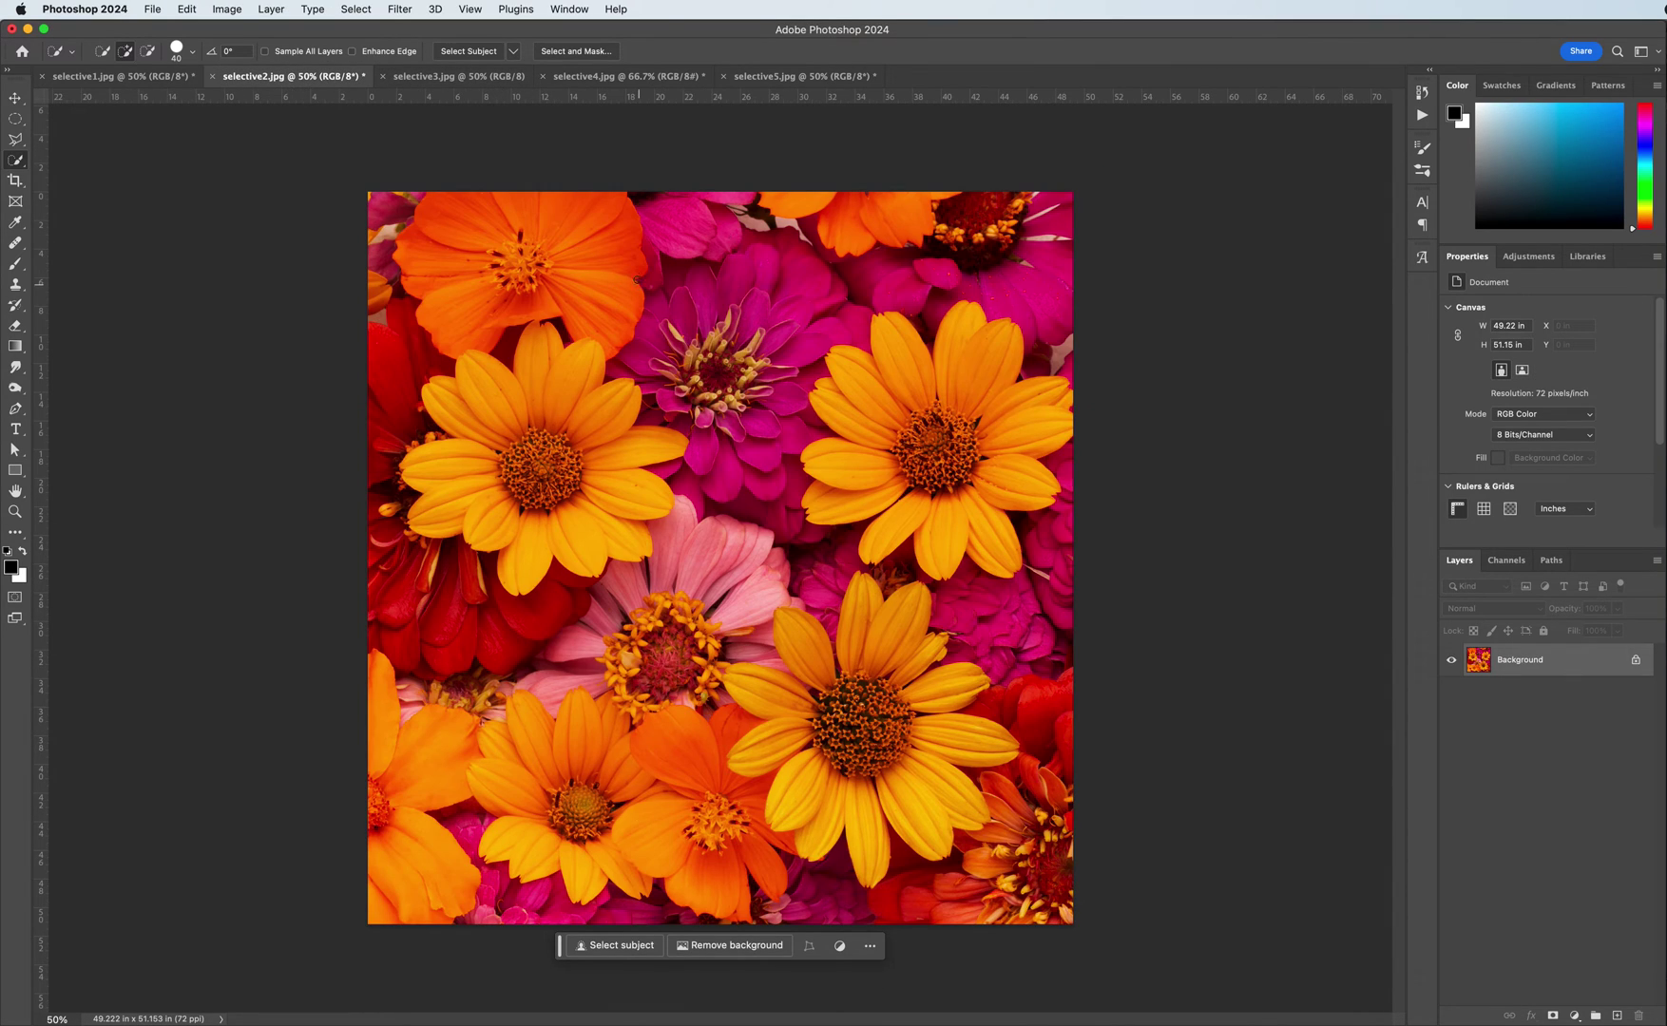
pyautogui.click(454, 78)
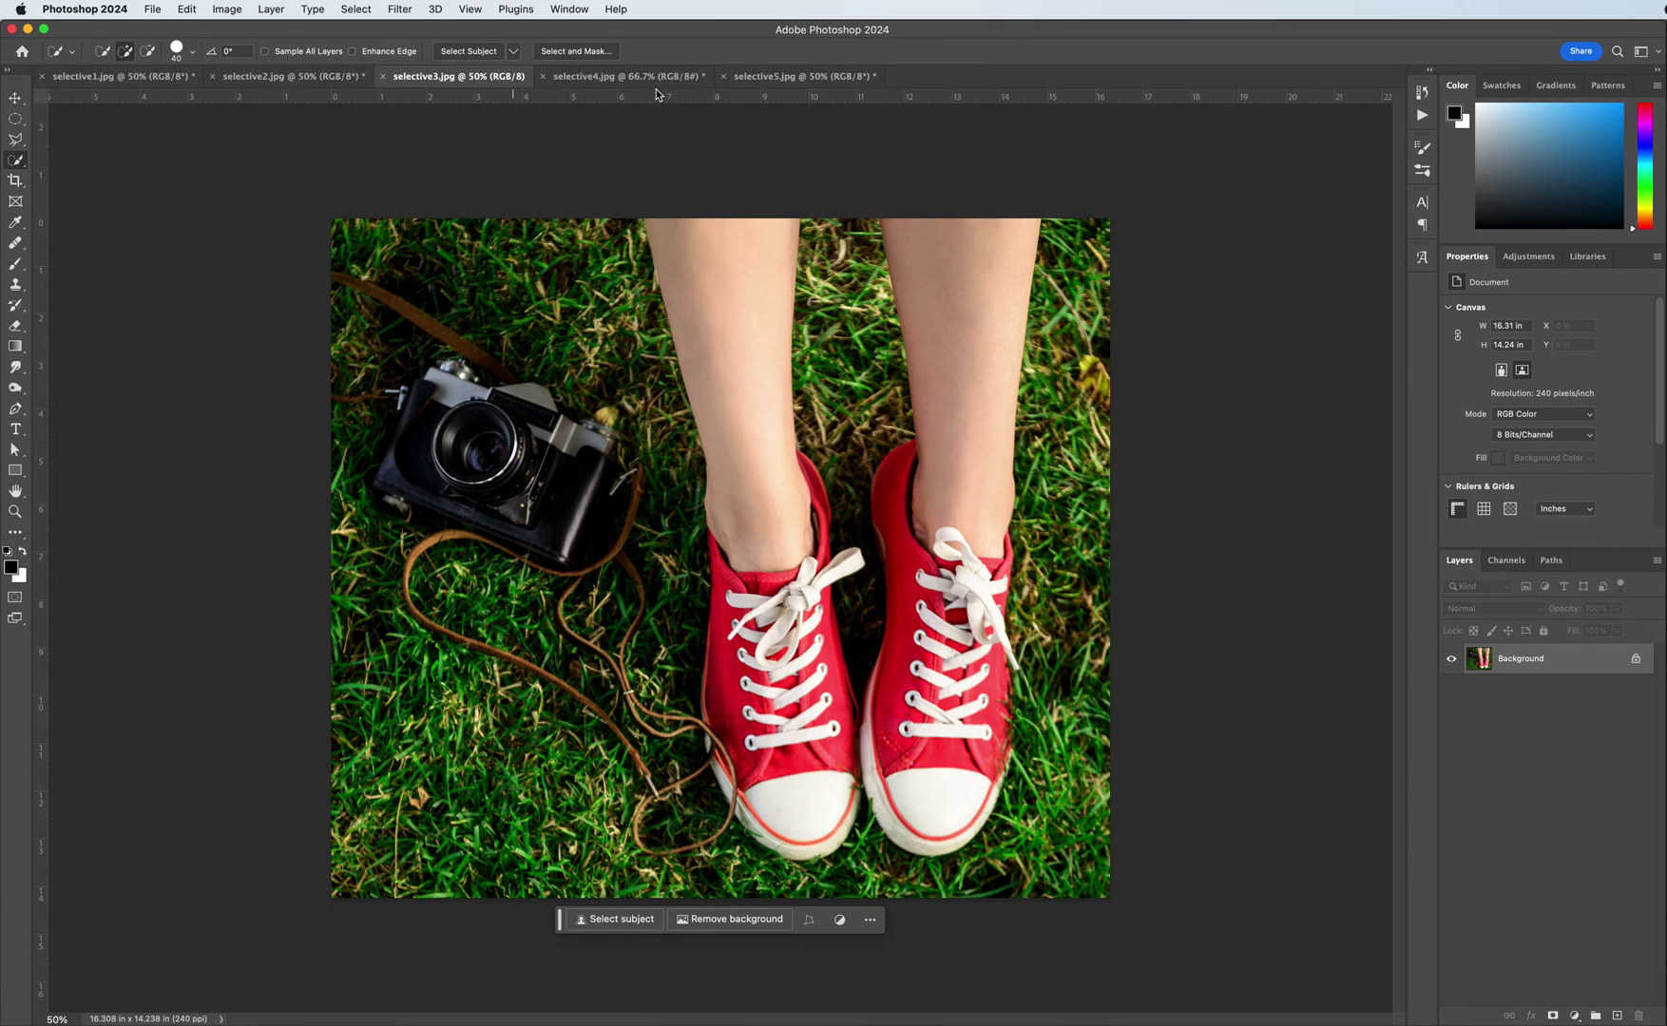
pyautogui.click(664, 81)
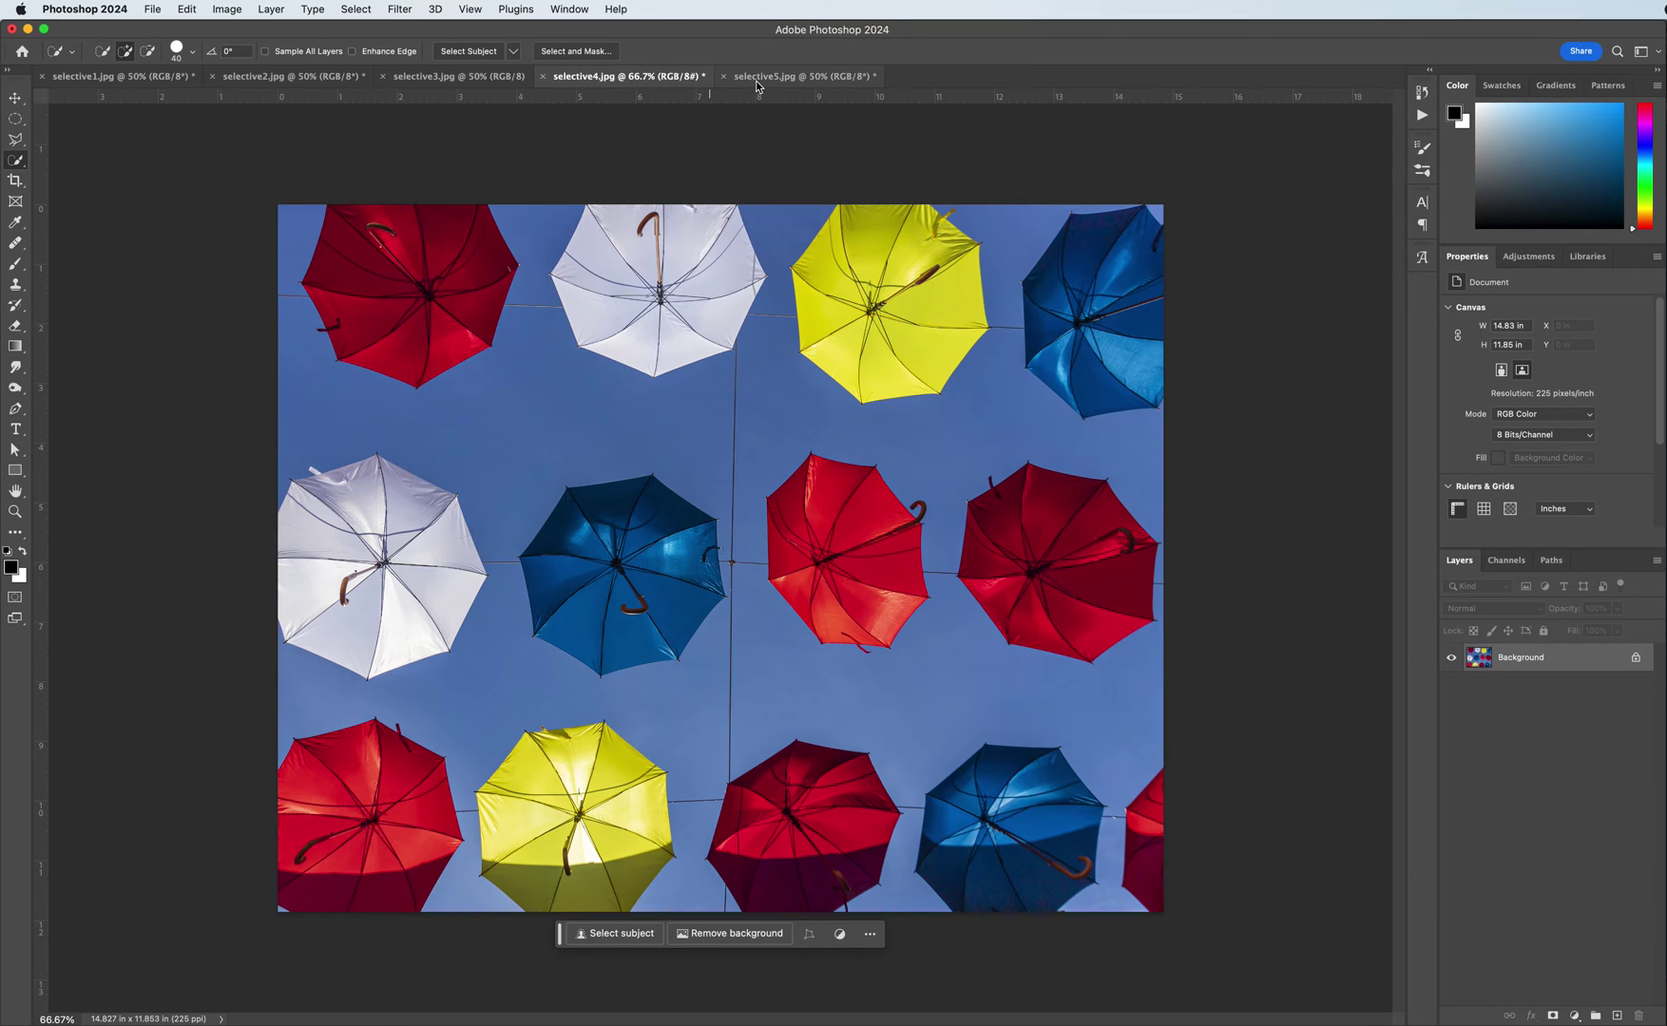
pyautogui.click(803, 77)
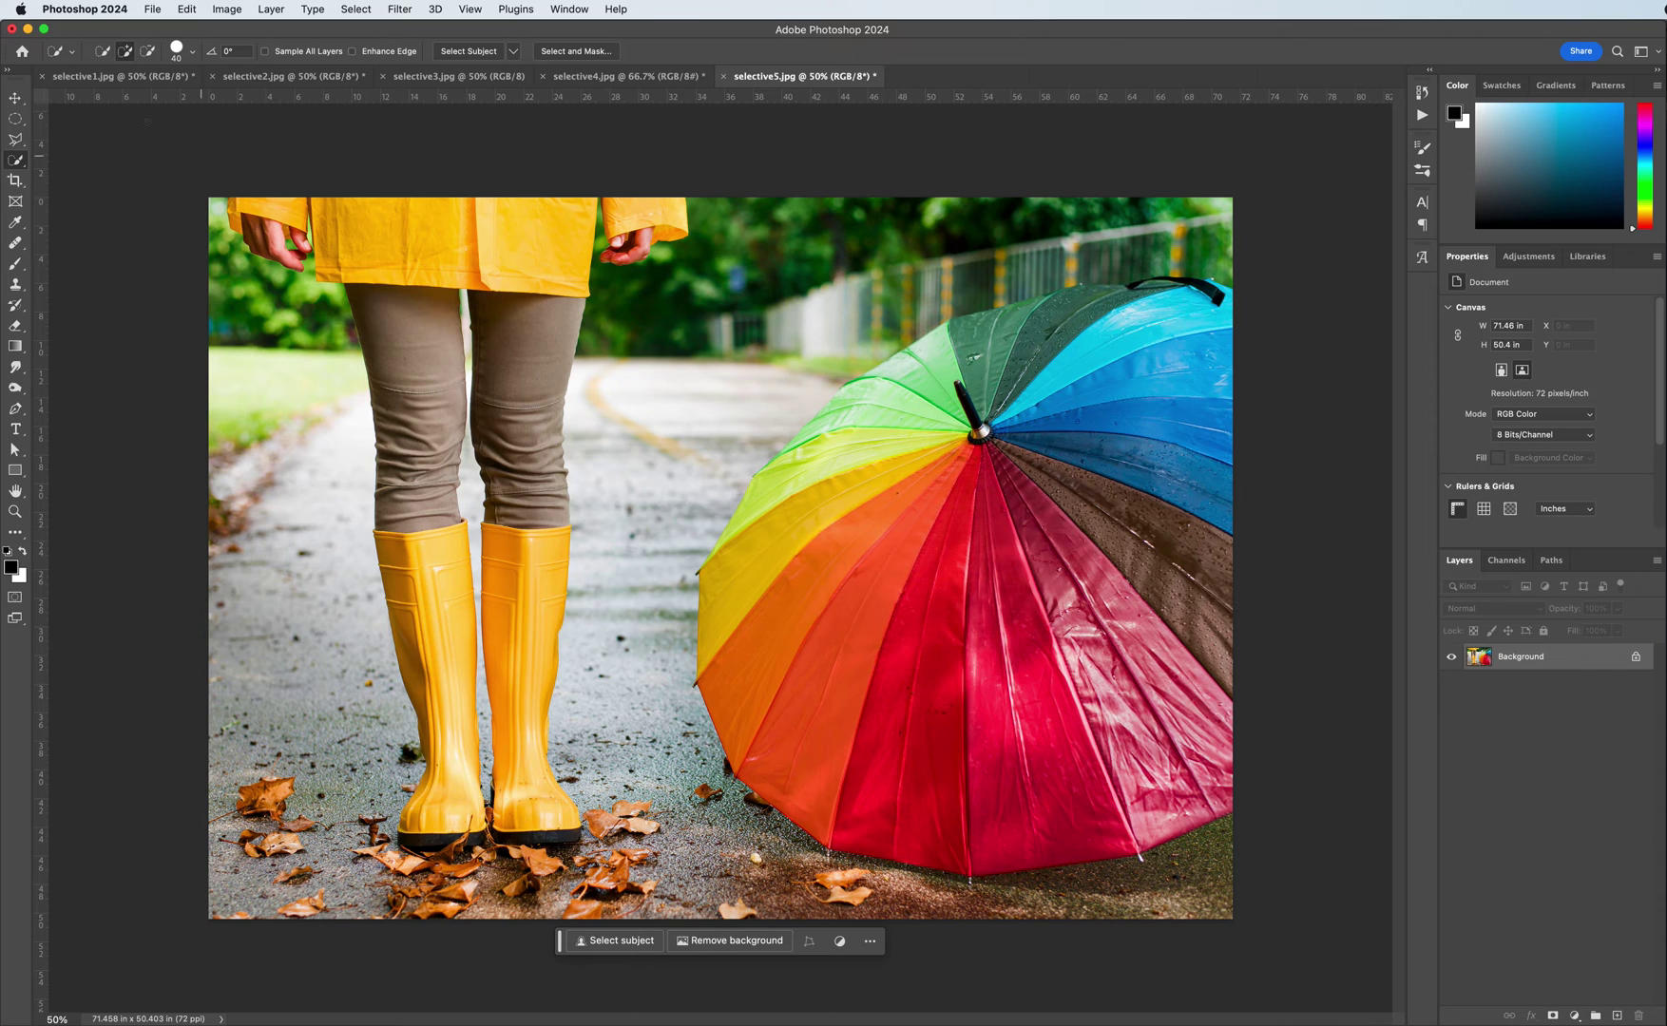
# Step: In selective1.jpg, select the subject automatically and add the pink egg to the selection with the Quick Selection tool
pyautogui.click(92, 76)
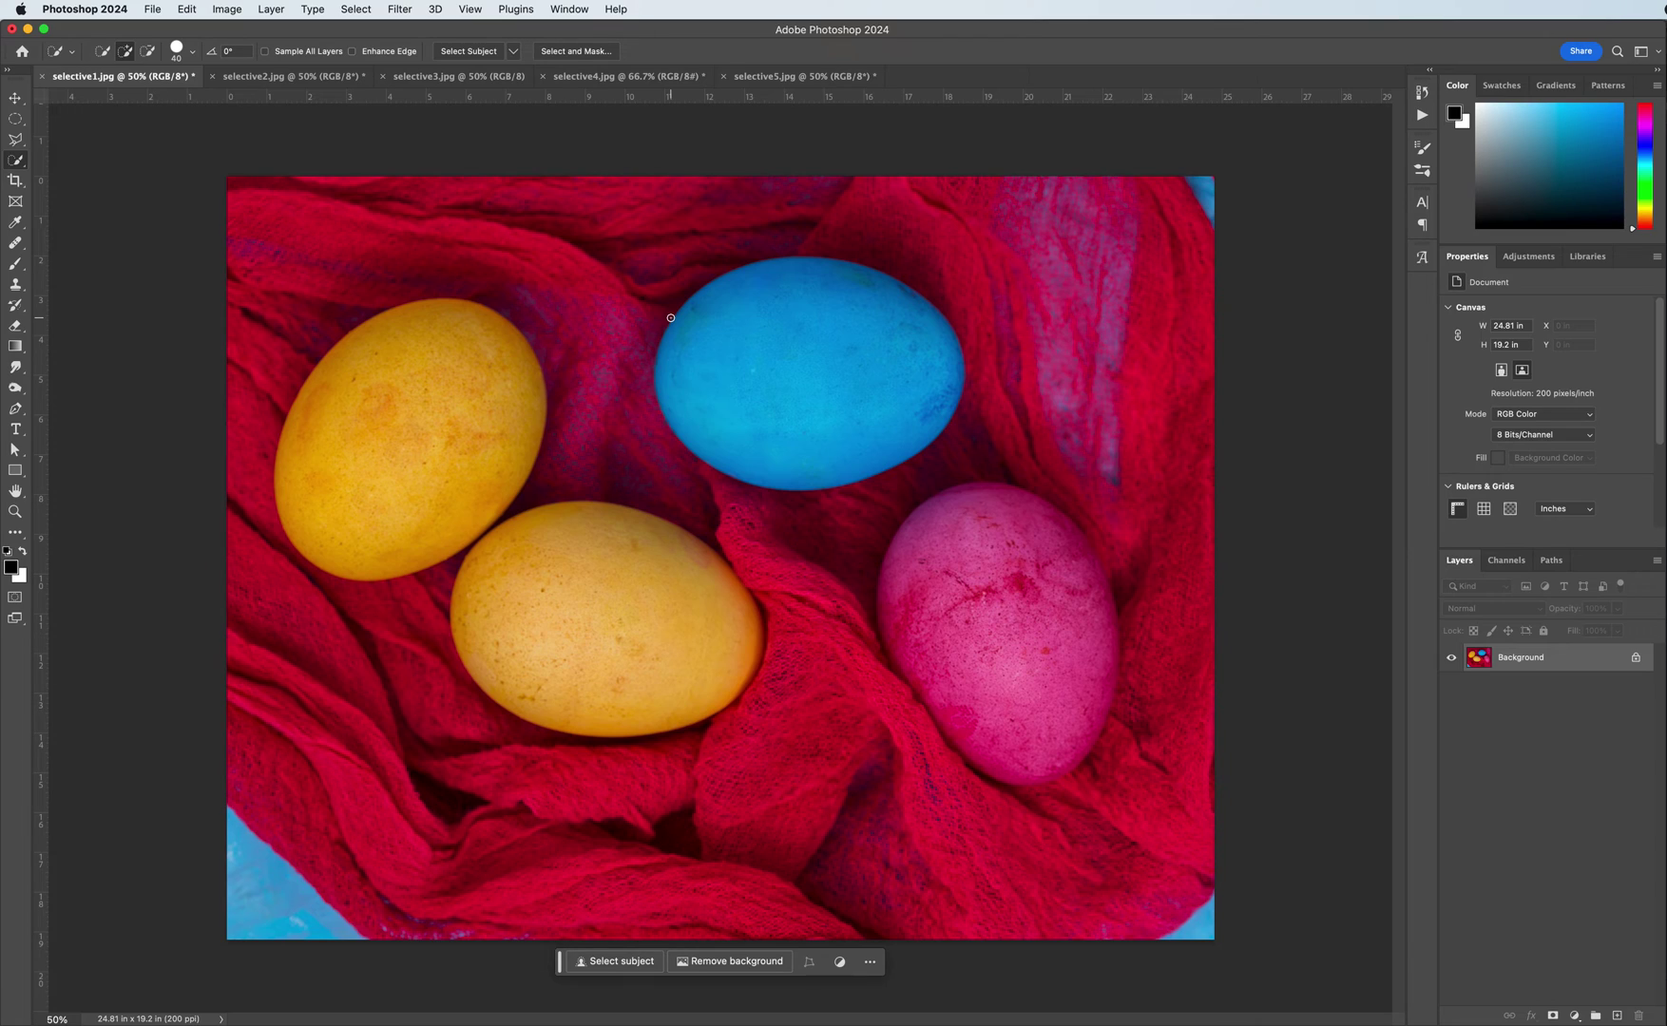
pyautogui.click(613, 961)
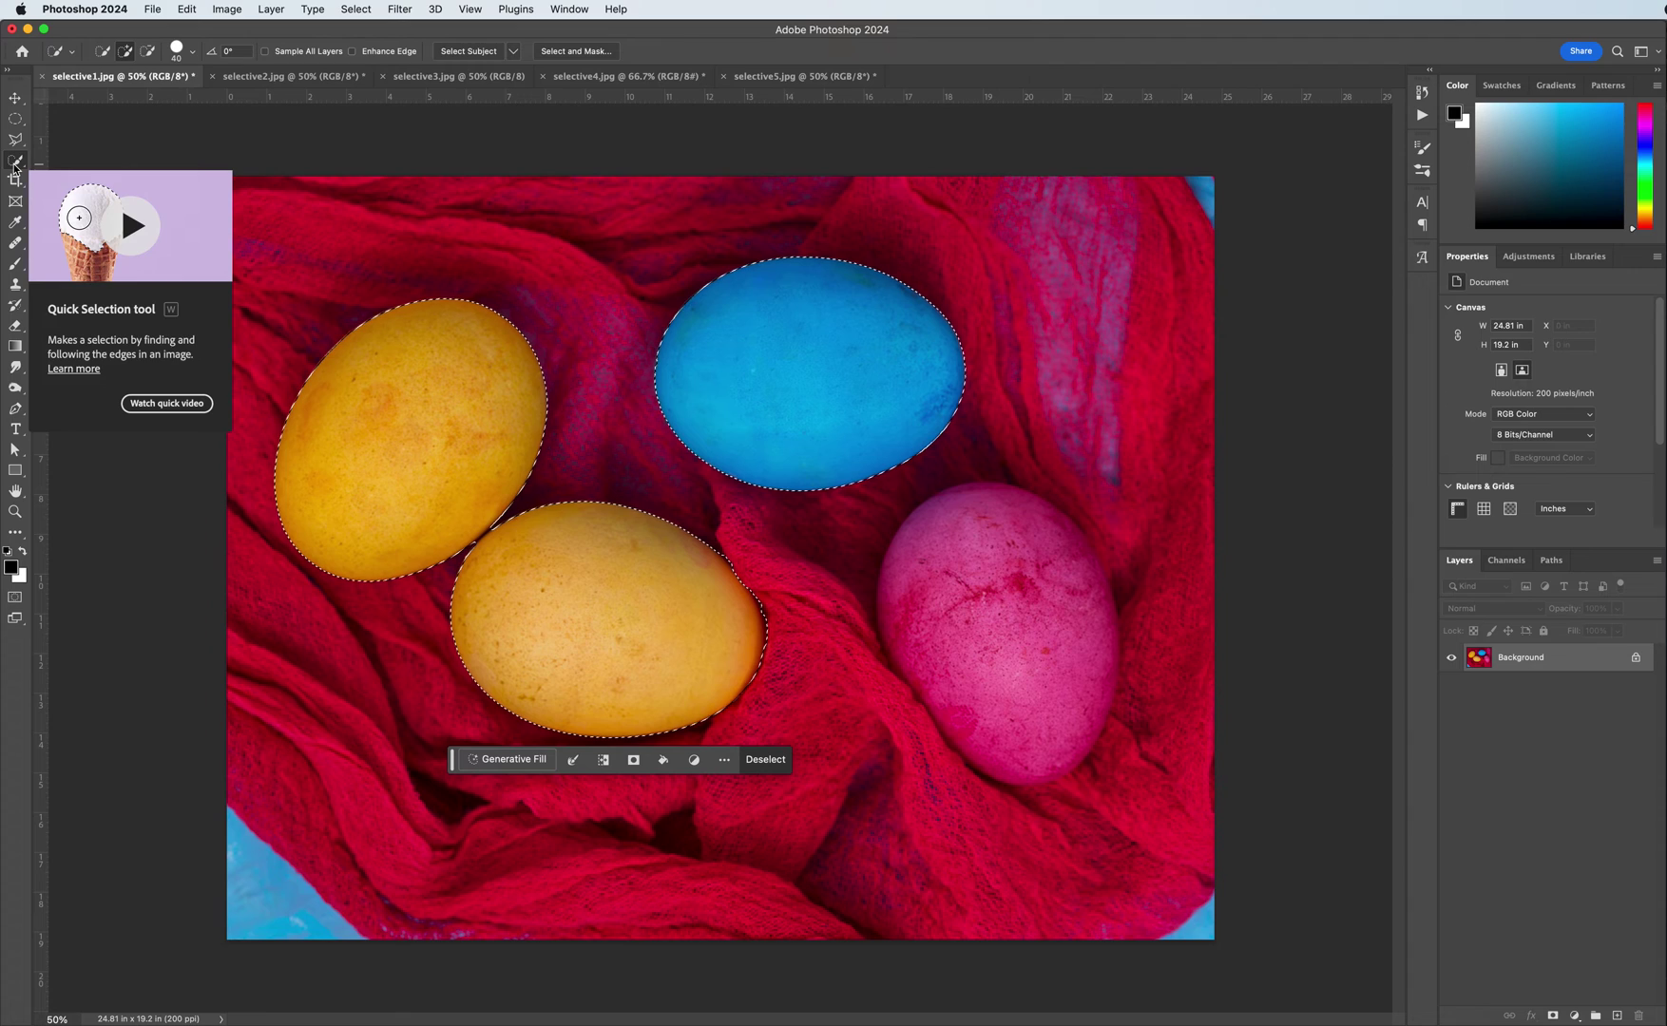
pyautogui.moveTo(955, 532); pyautogui.dragTo(1057, 656)
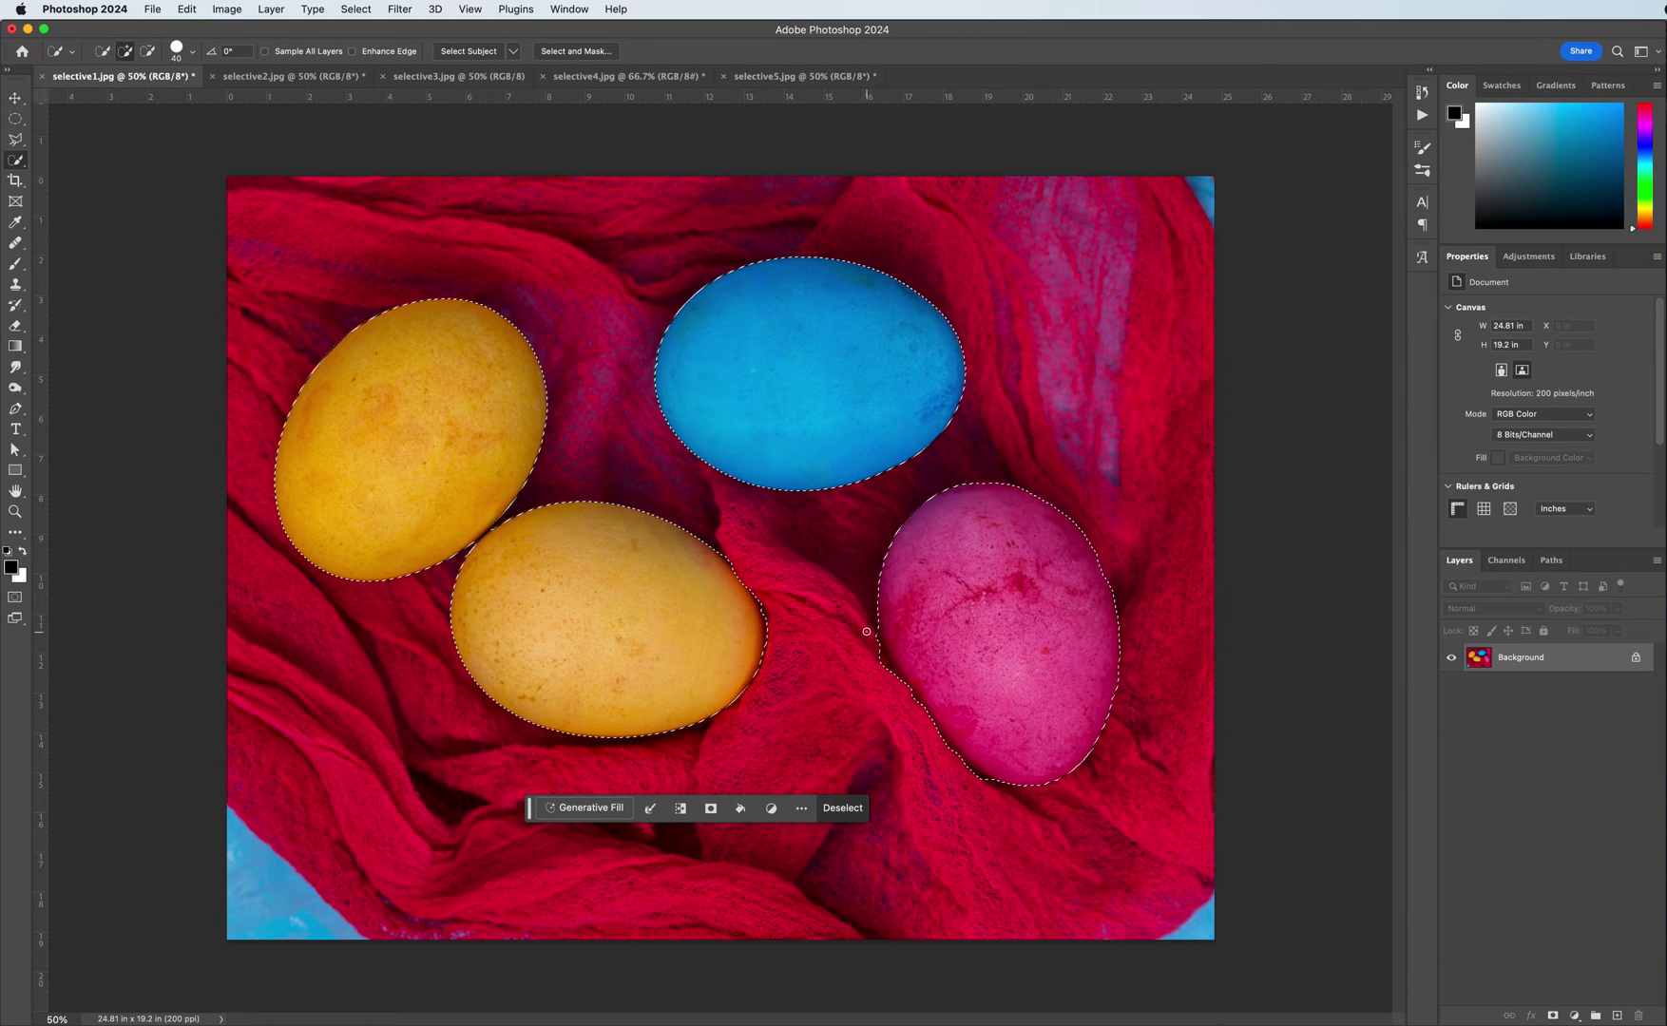
pyautogui.press('alt')
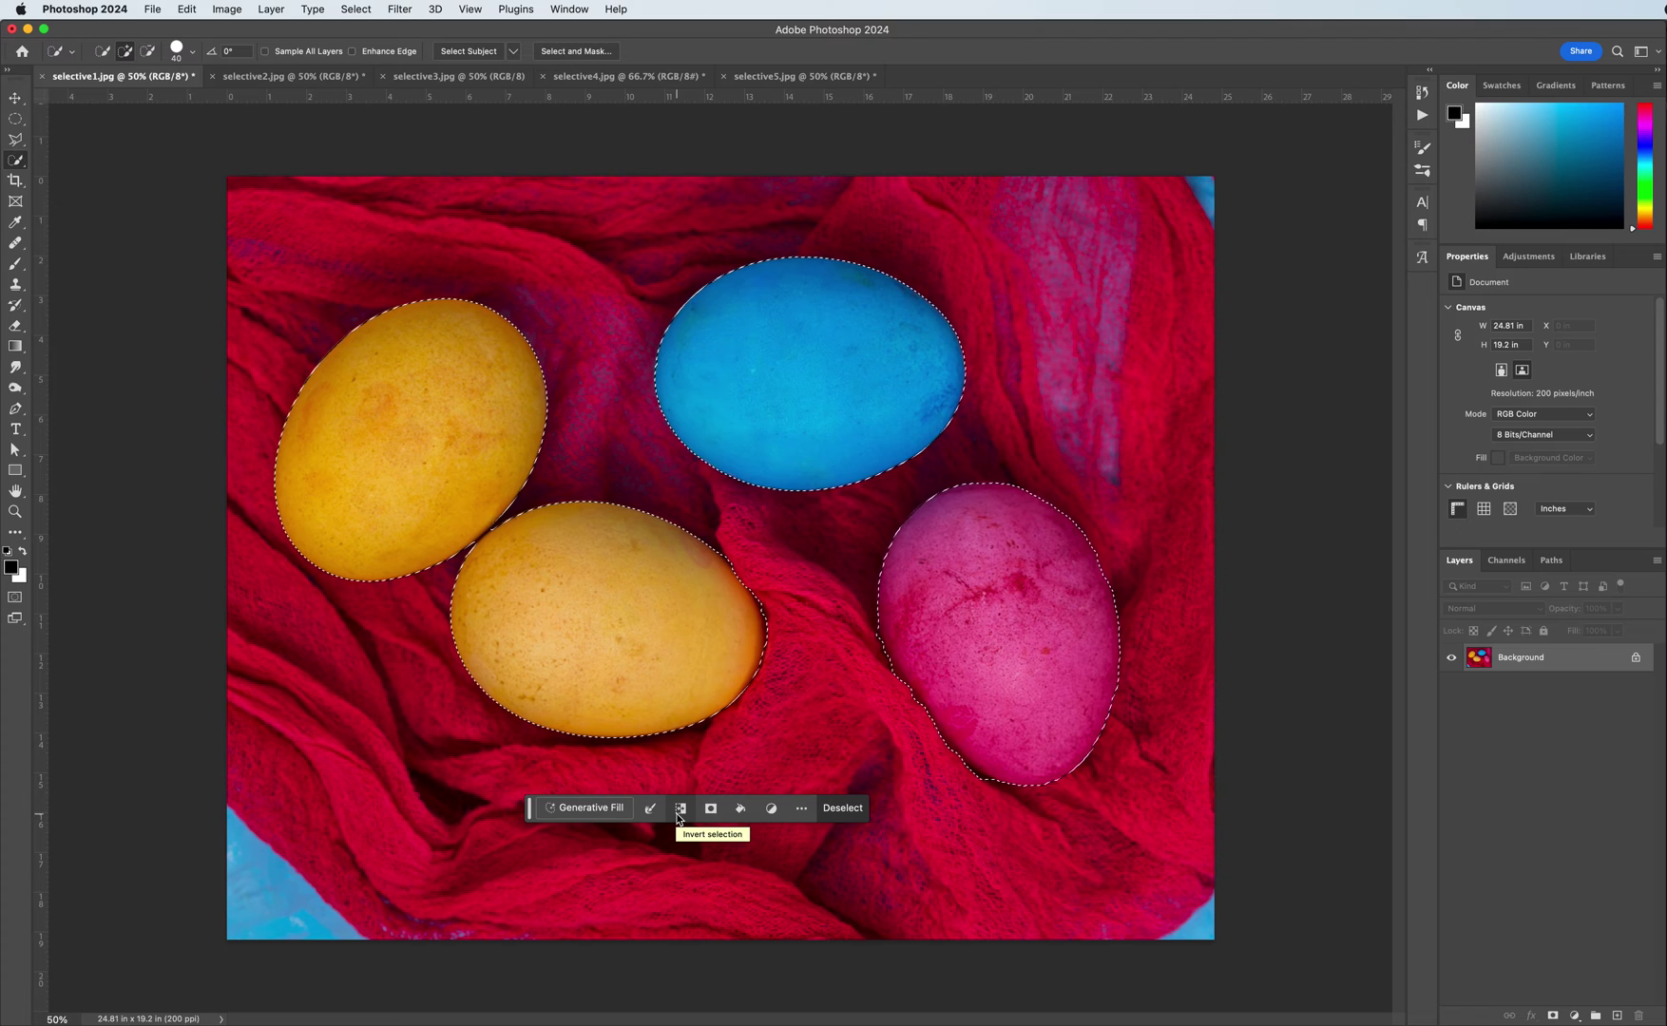
# Step: Try inverting the egg selection and adding a Black & White adjustment over the cloth, and reverse both changes
pyautogui.click(355, 10)
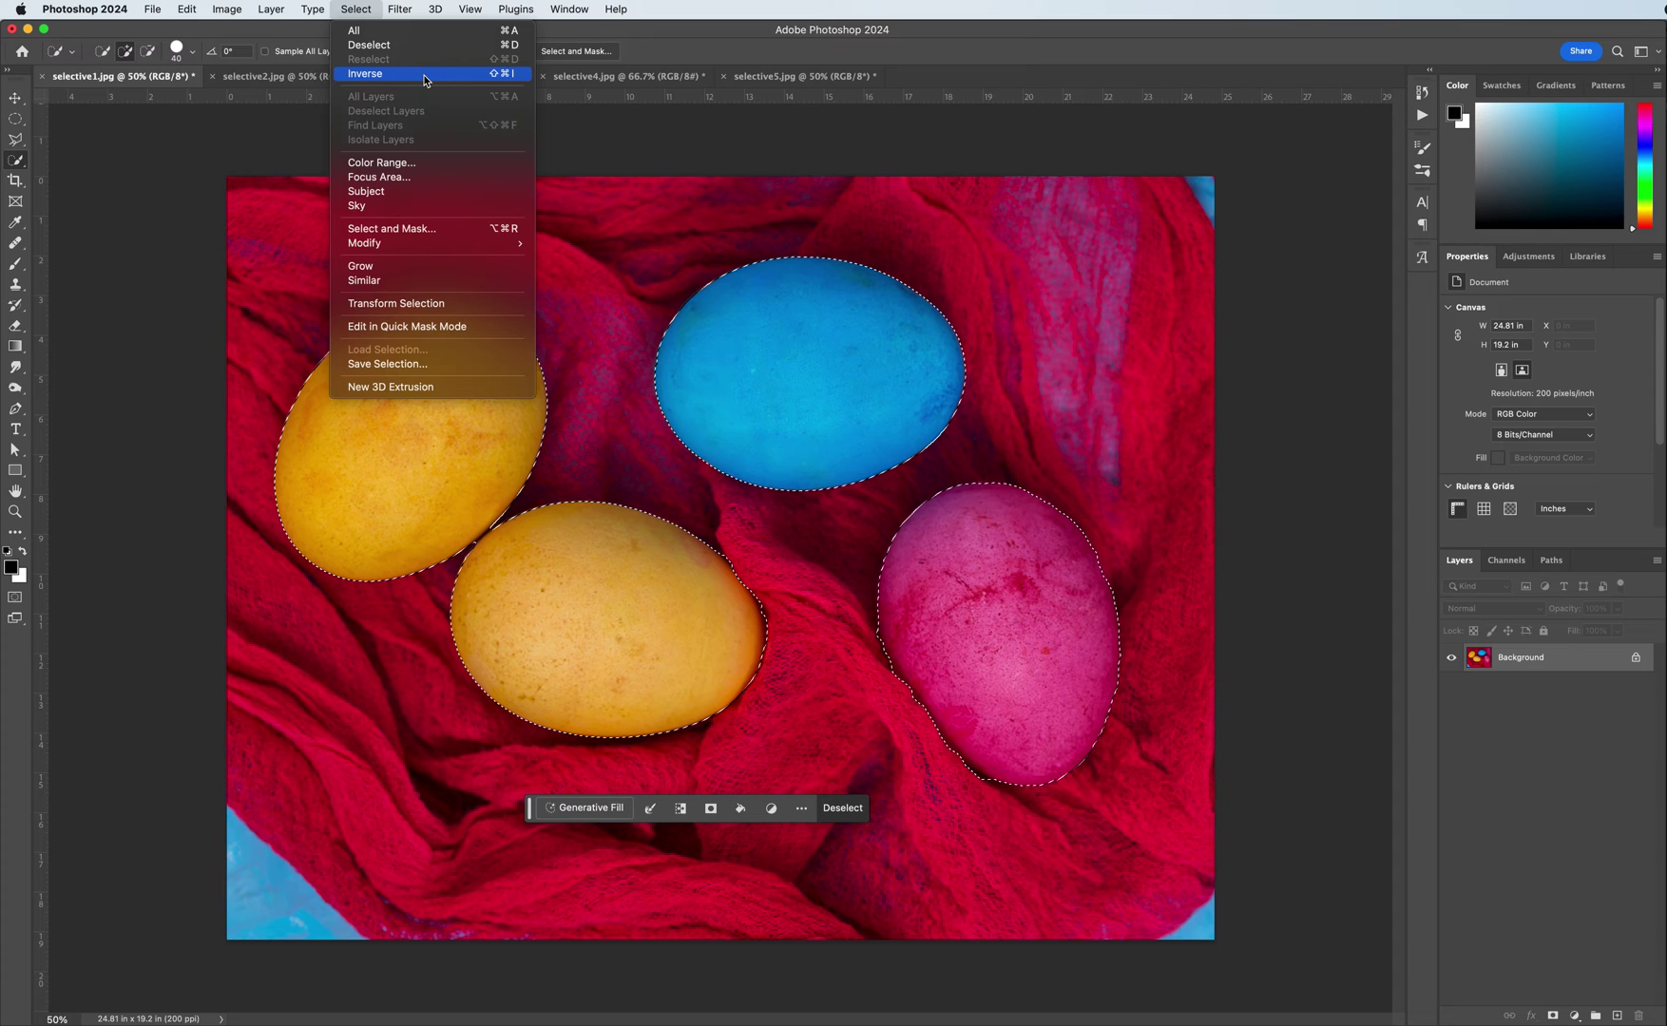
pyautogui.click(538, 31)
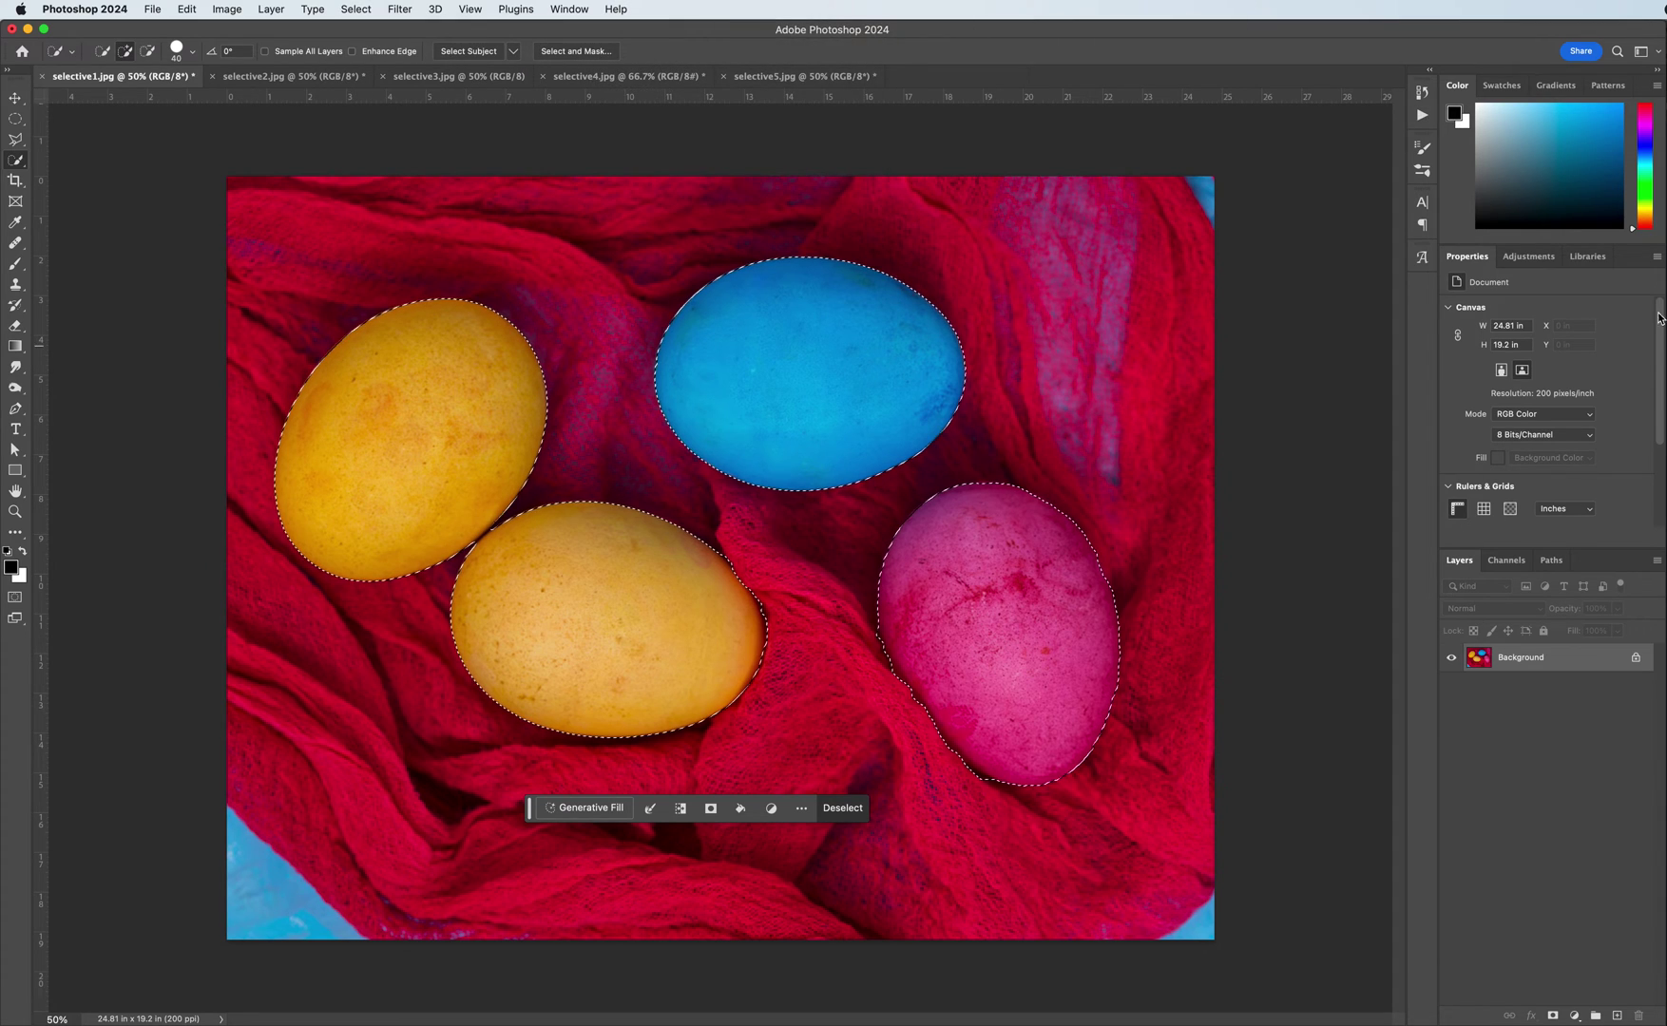
pyautogui.click(1525, 259)
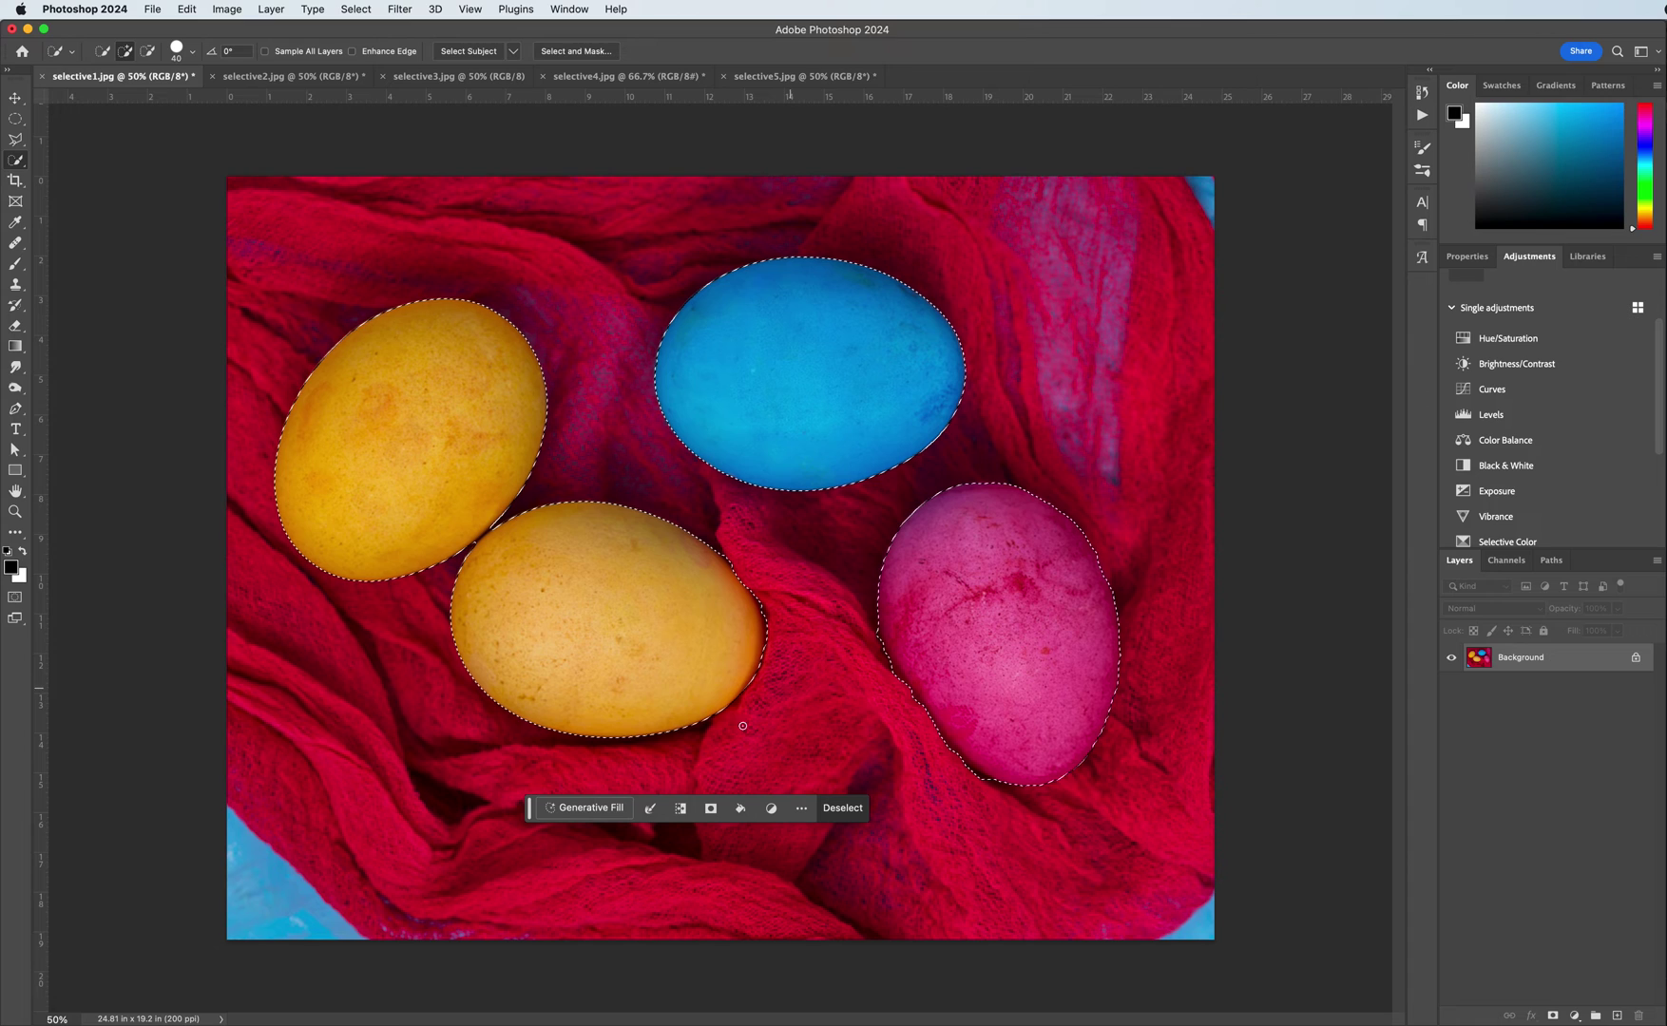
pyautogui.click(683, 814)
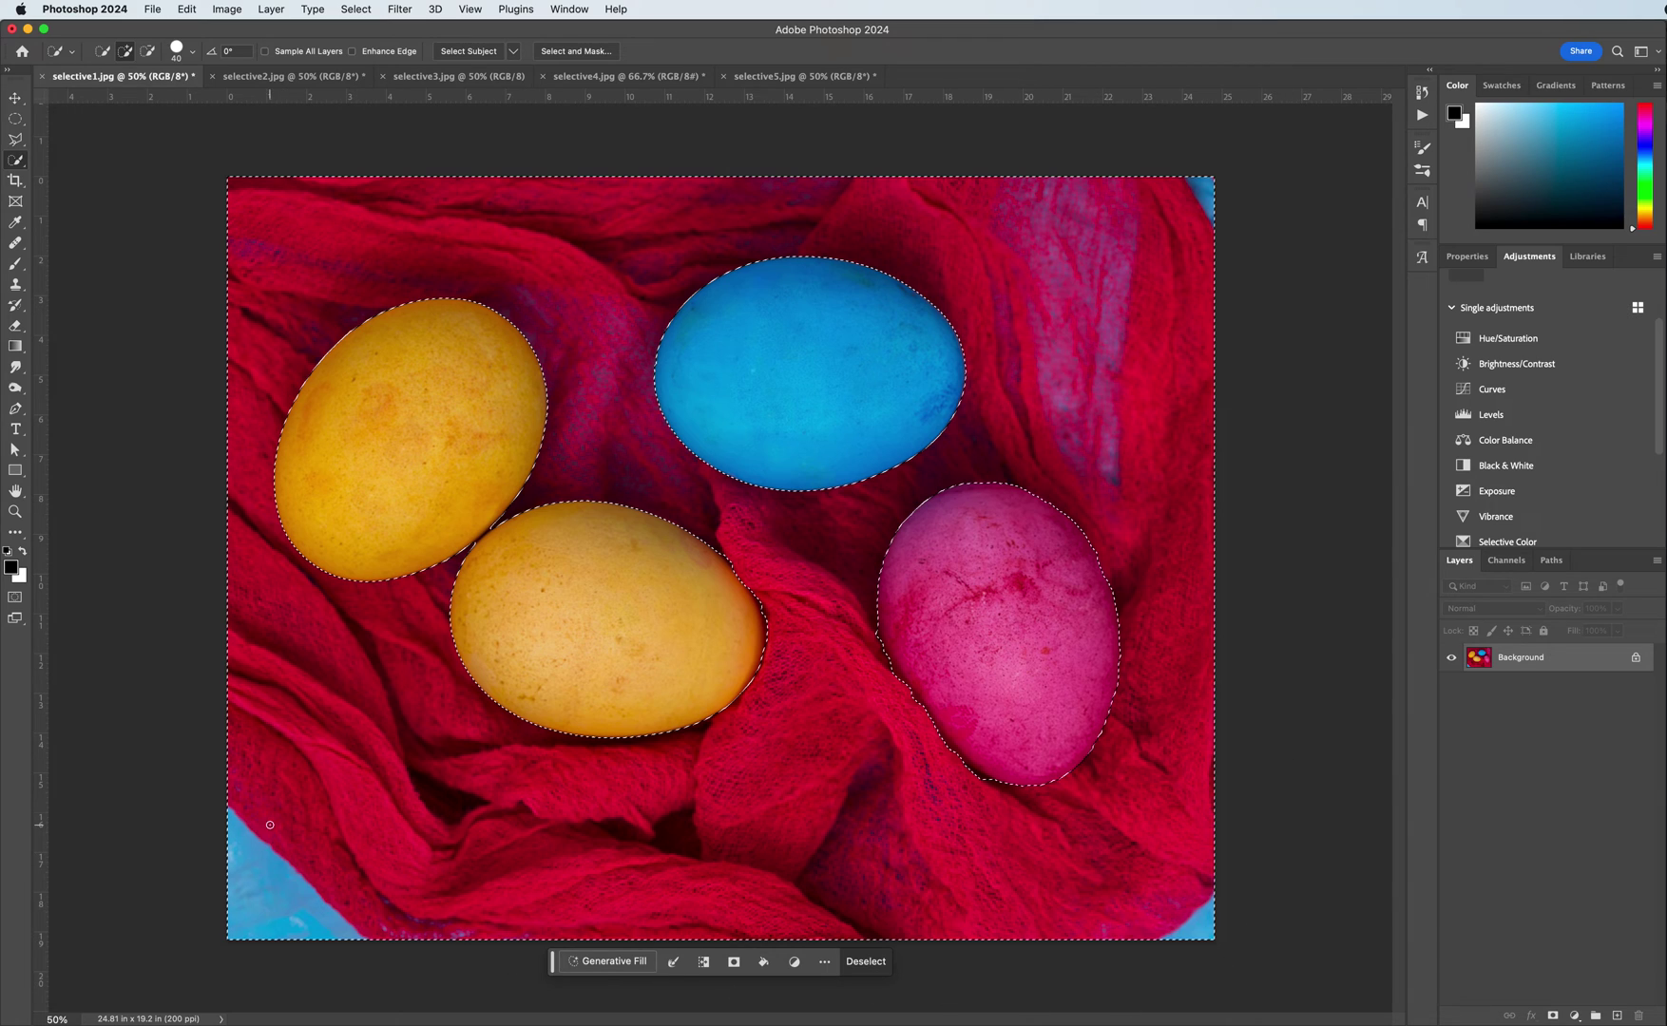
pyautogui.click(1507, 466)
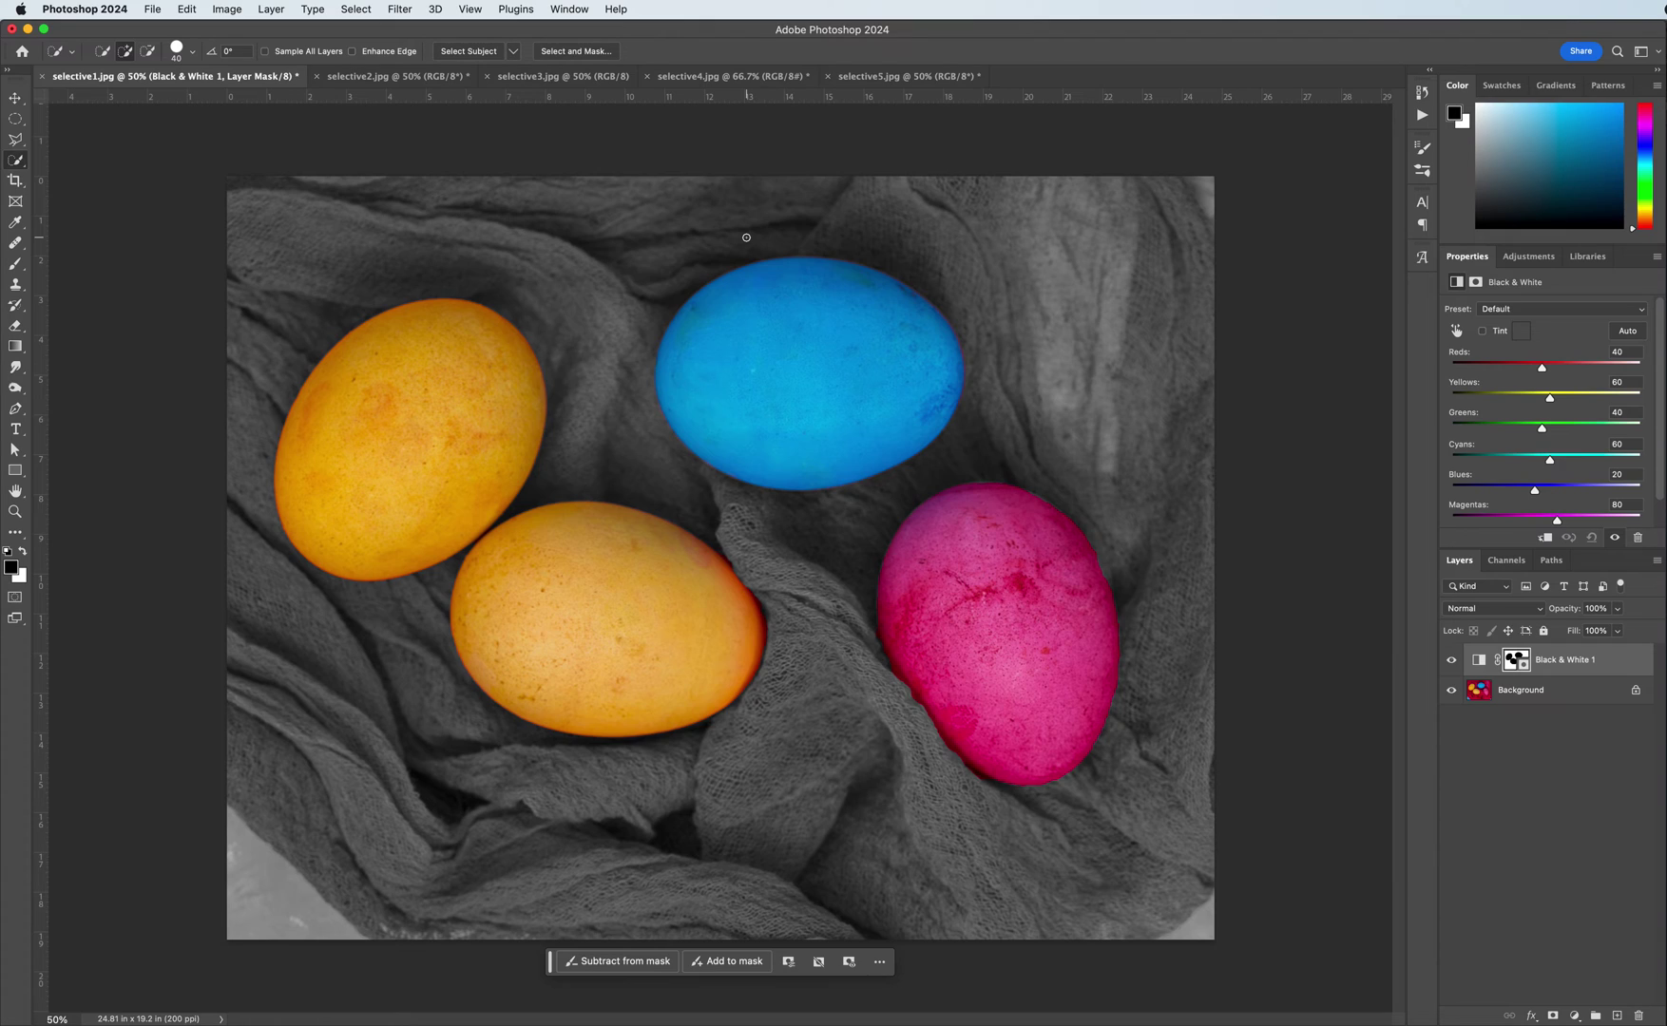
pyautogui.press('super+z')
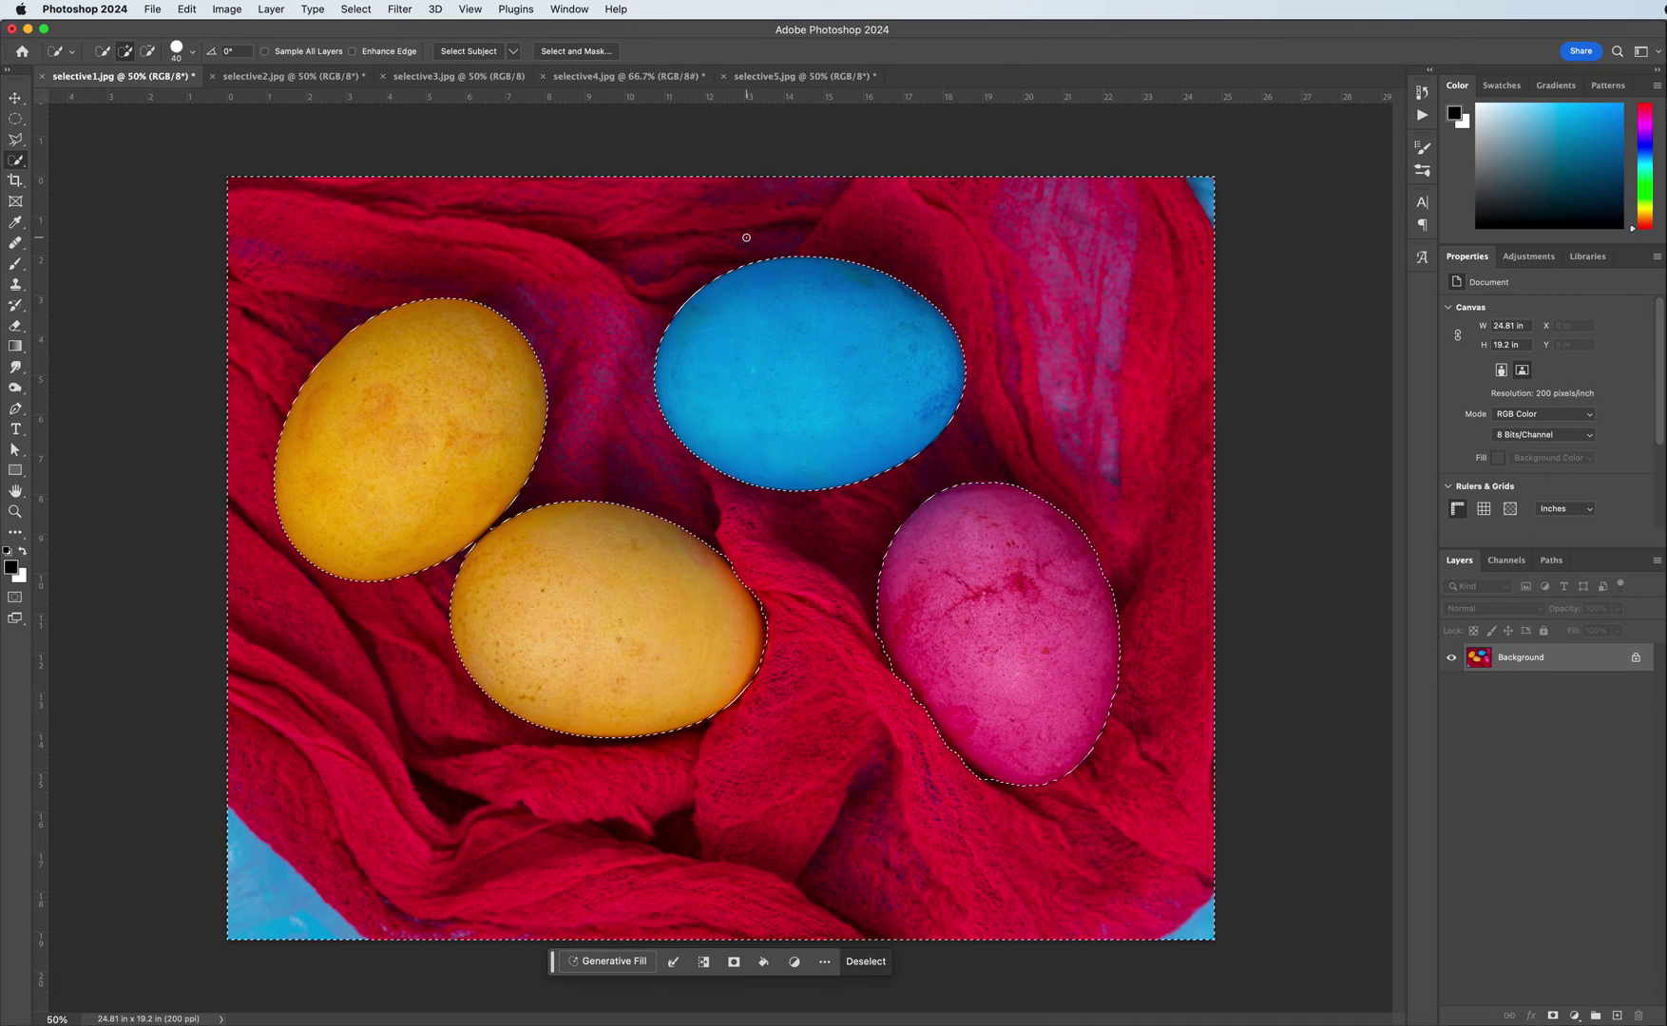
pyautogui.press('super+shift+i')
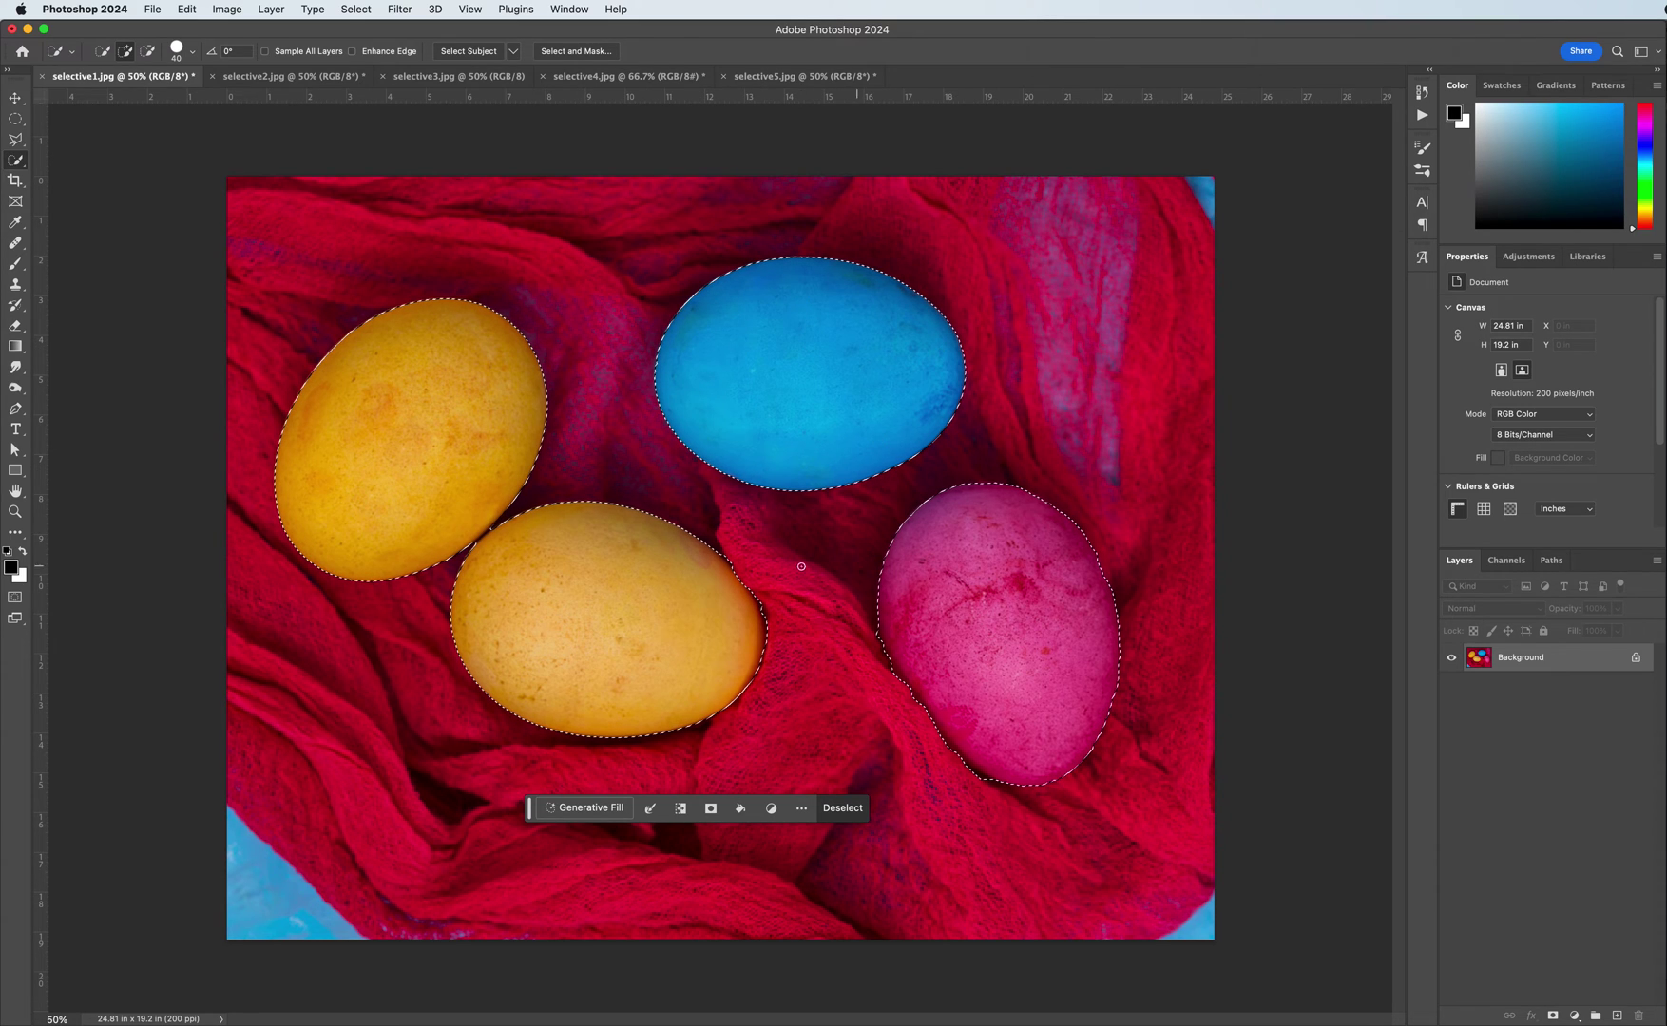
# Step: Add a Black & White adjustment to the selected eggs and invert its layer mask so it affects the cloth instead
pyautogui.click(1528, 256)
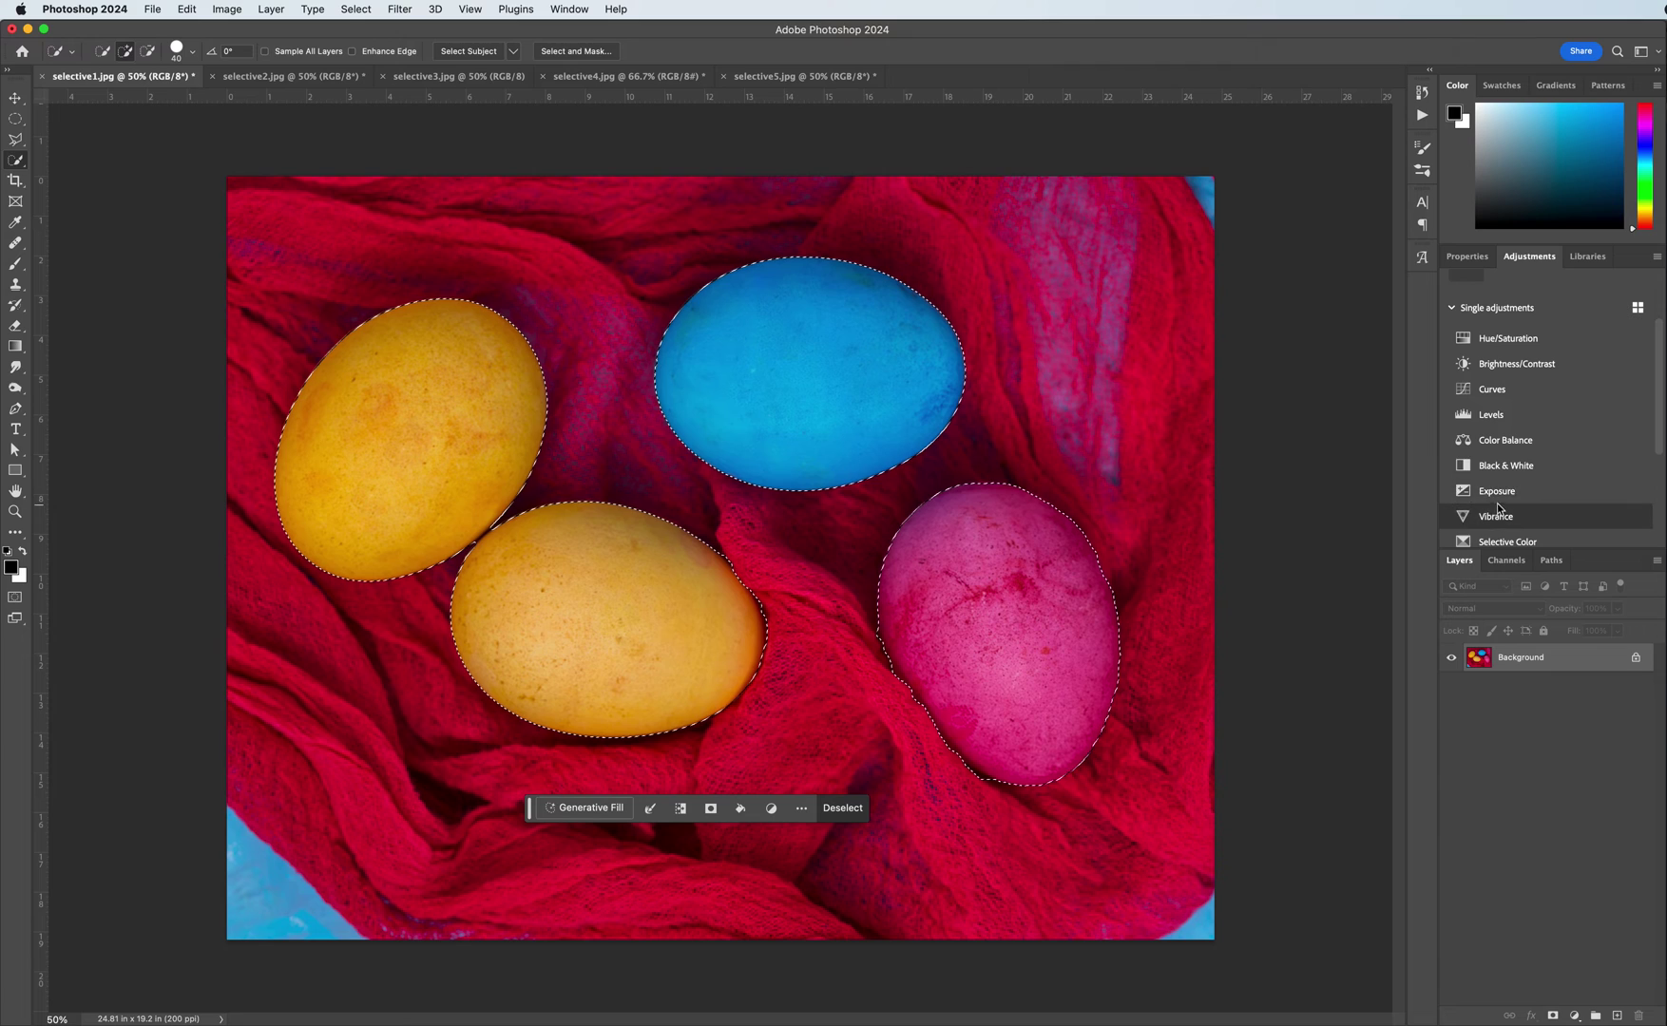
pyautogui.click(1497, 467)
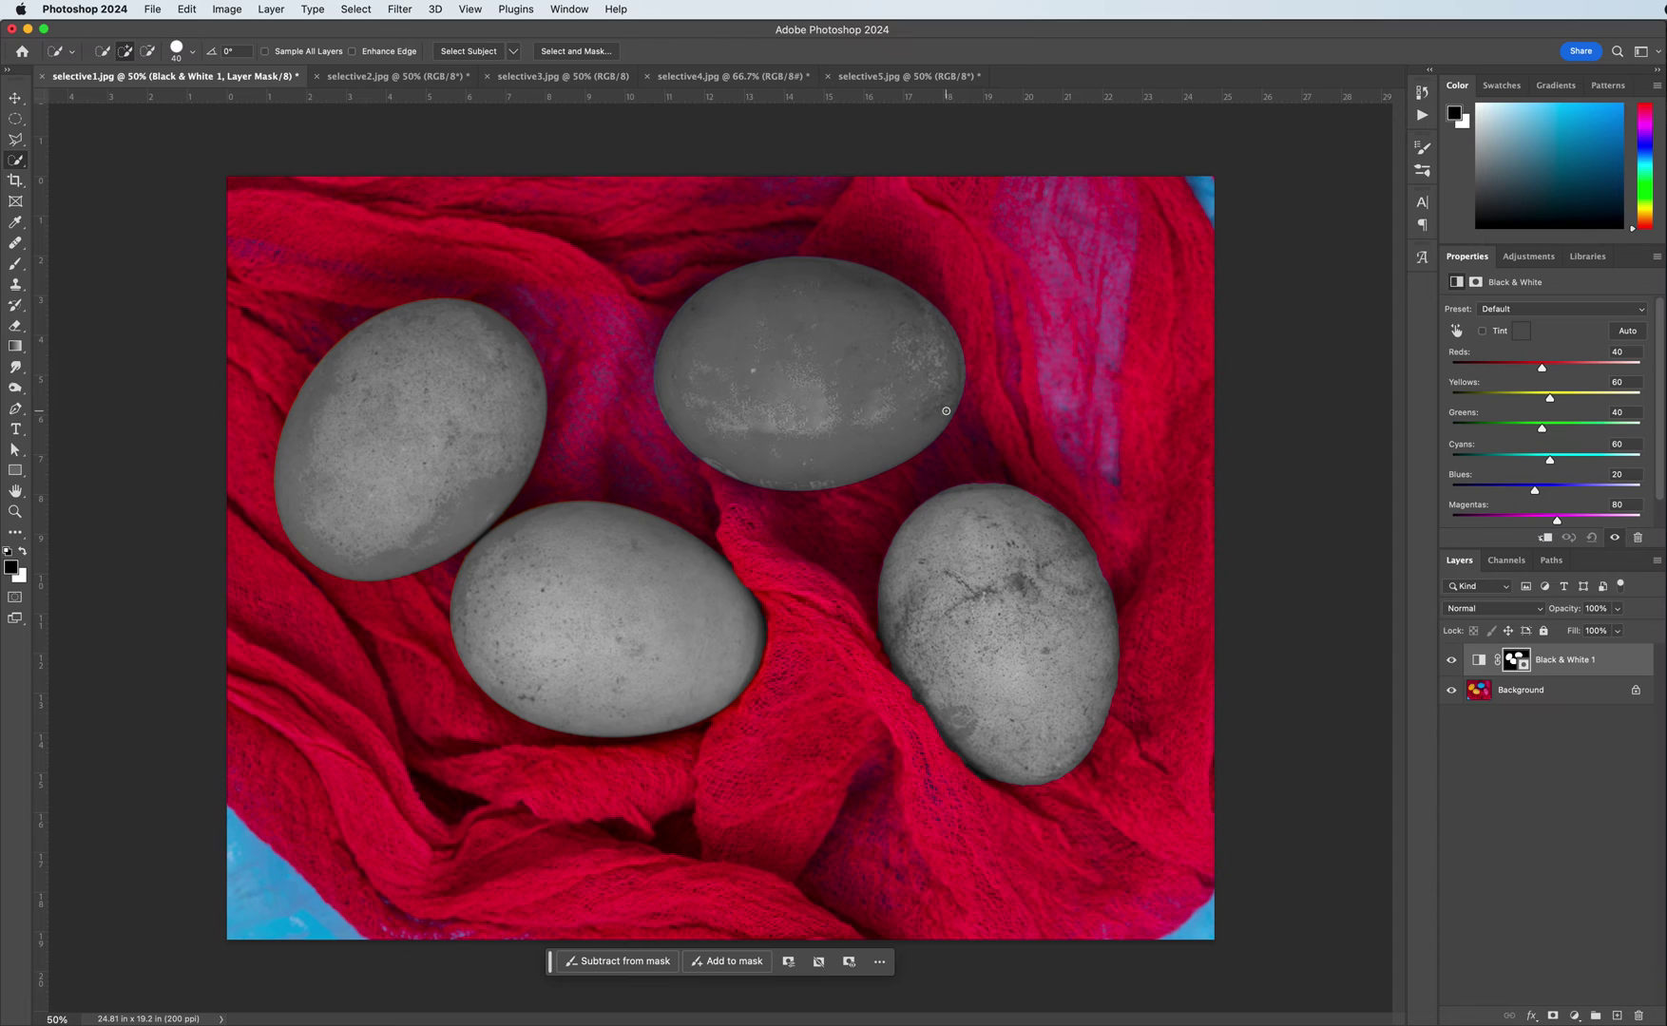
pyautogui.press('super+i')
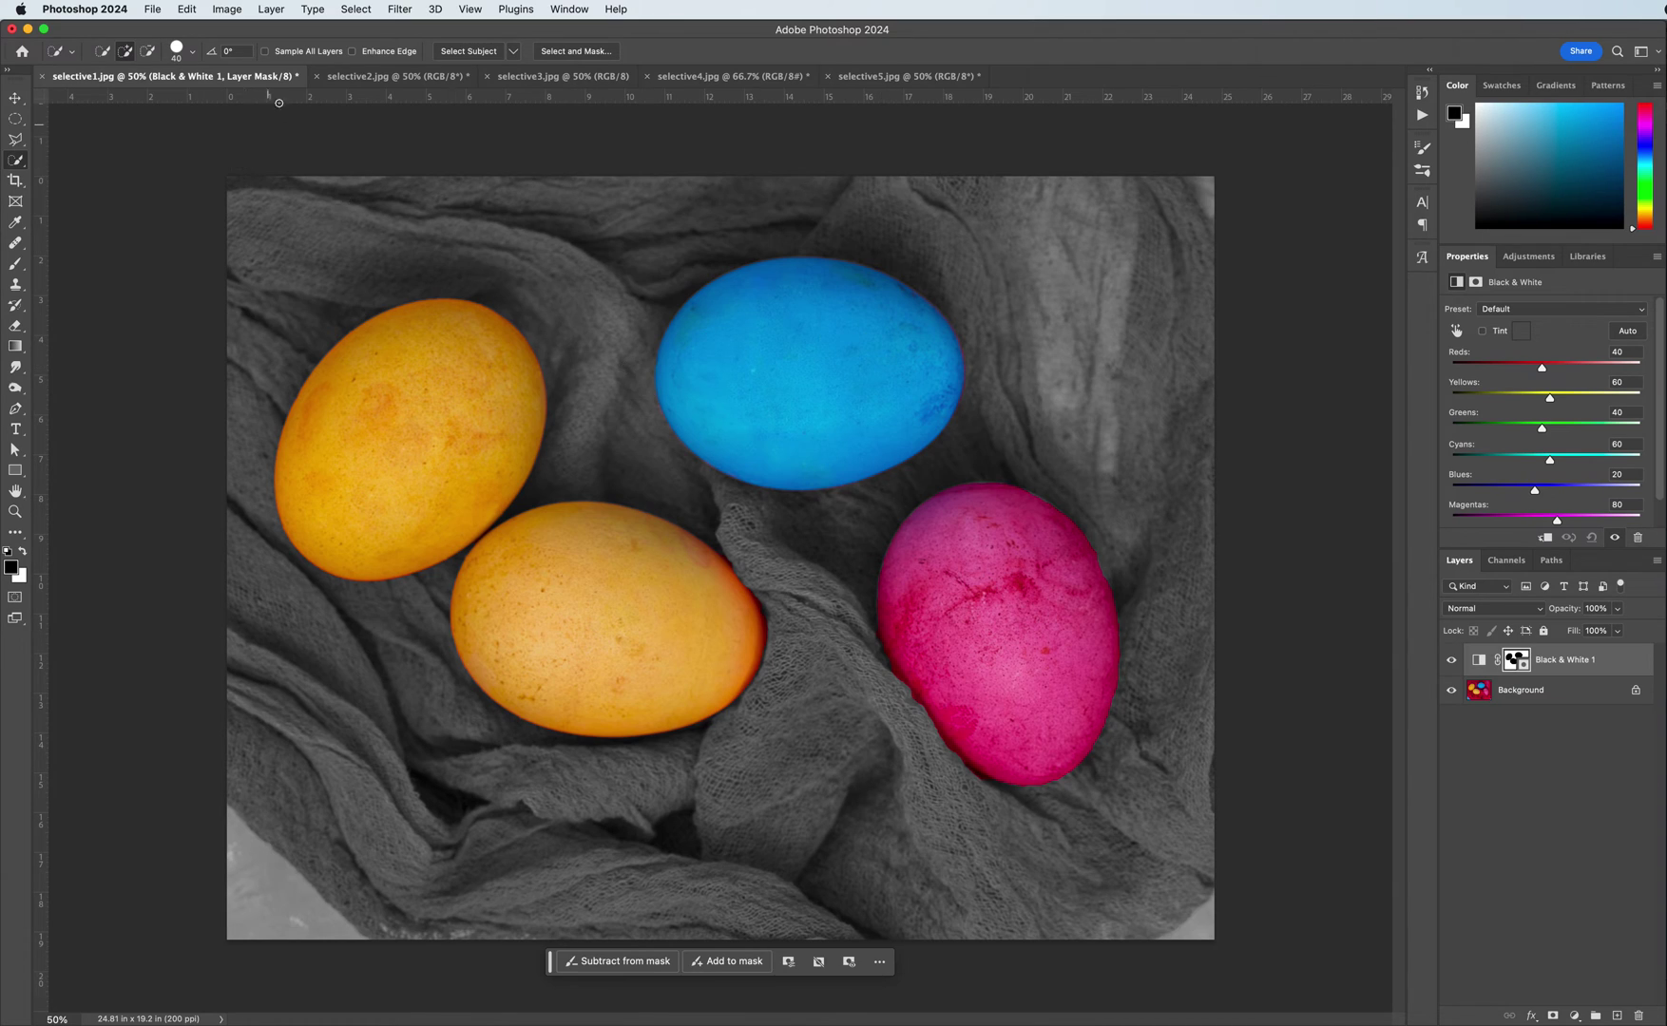
# Step: Switch to selective2.jpg, try an automatic subject selection and discard it
pyautogui.click(372, 75)
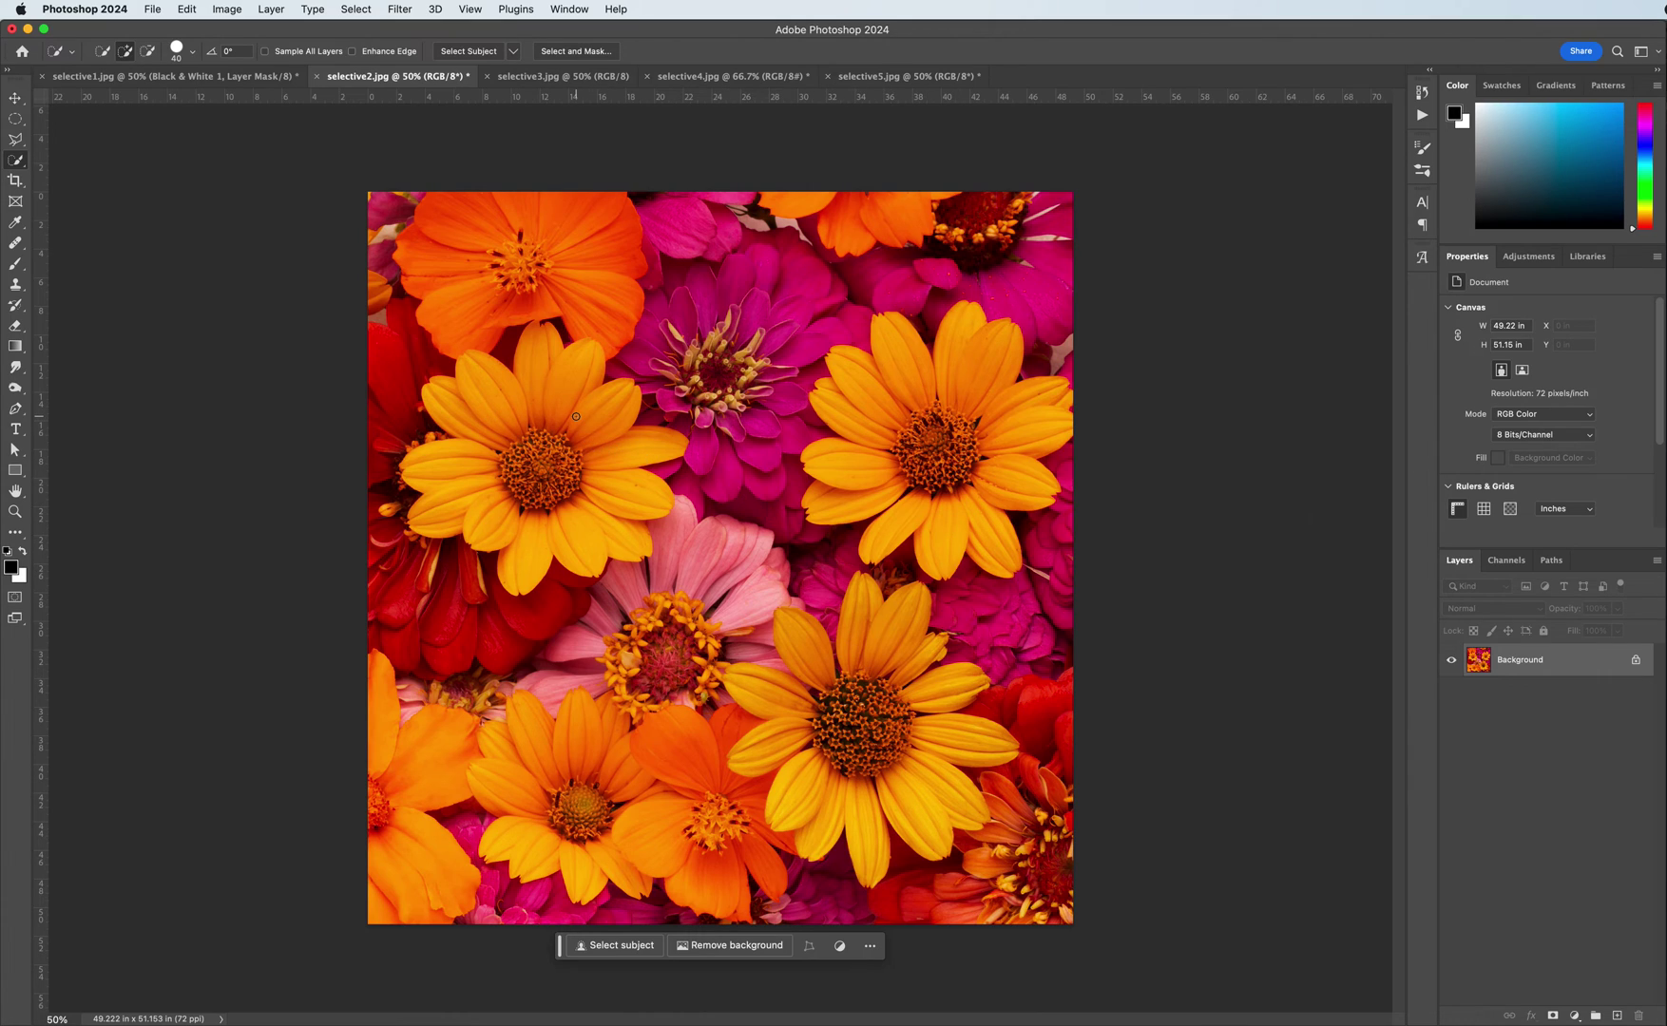
pyautogui.click(619, 946)
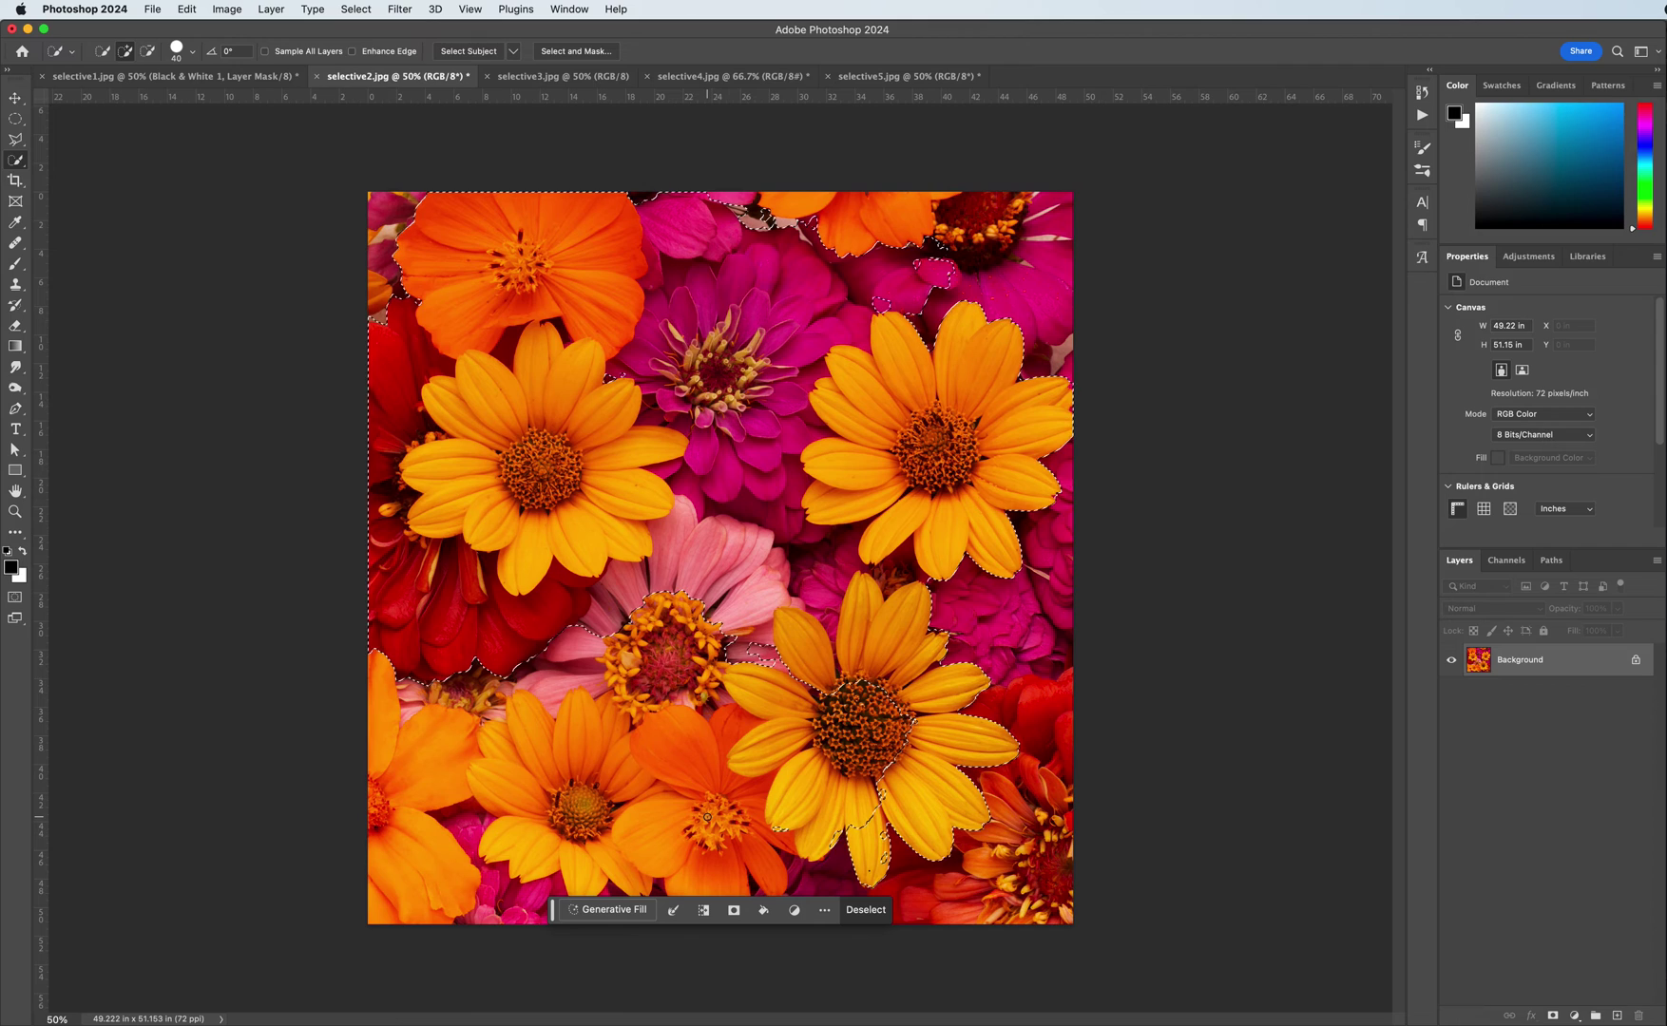
pyautogui.press('super+d')
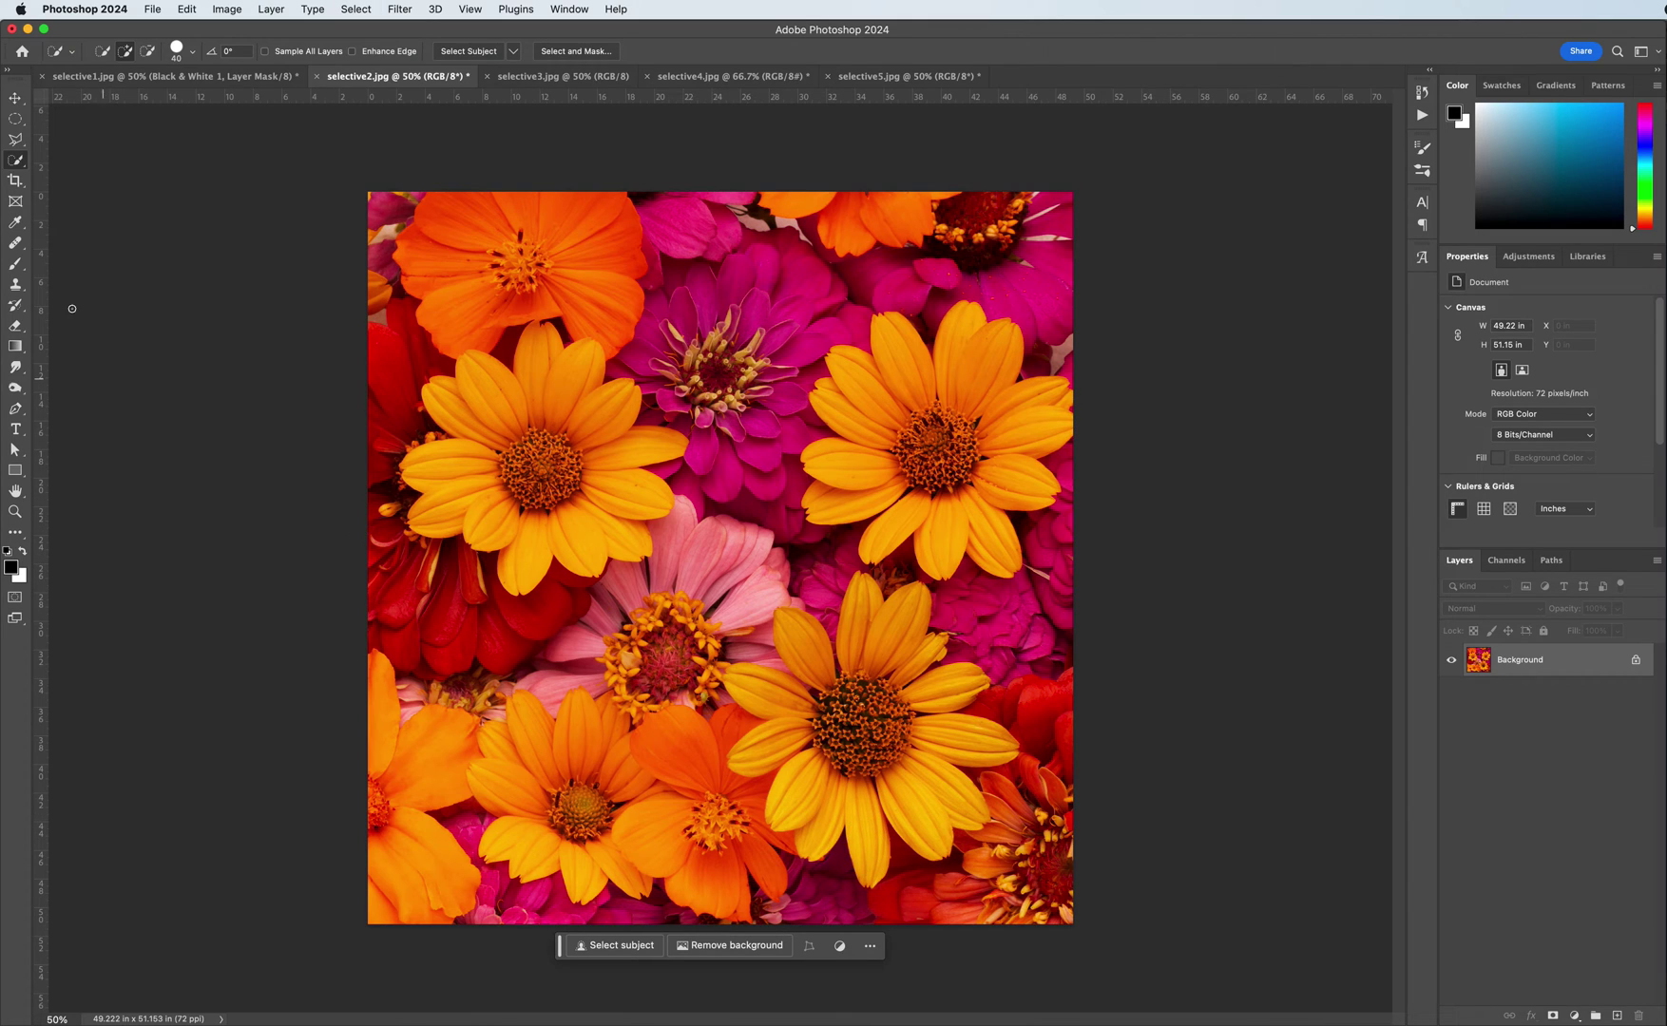
# Step: Select the three large yellow-orange daisies, including their centres, with the Quick Selection tool
pyautogui.moveTo(500, 421)
pyautogui.mouseDown()
pyautogui.moveTo(474, 463)
pyautogui.moveTo(478, 504)
pyautogui.moveTo(528, 514)
pyautogui.moveTo(522, 539)
pyautogui.moveTo(582, 523)
pyautogui.moveTo(598, 454)
pyautogui.mouseUp()
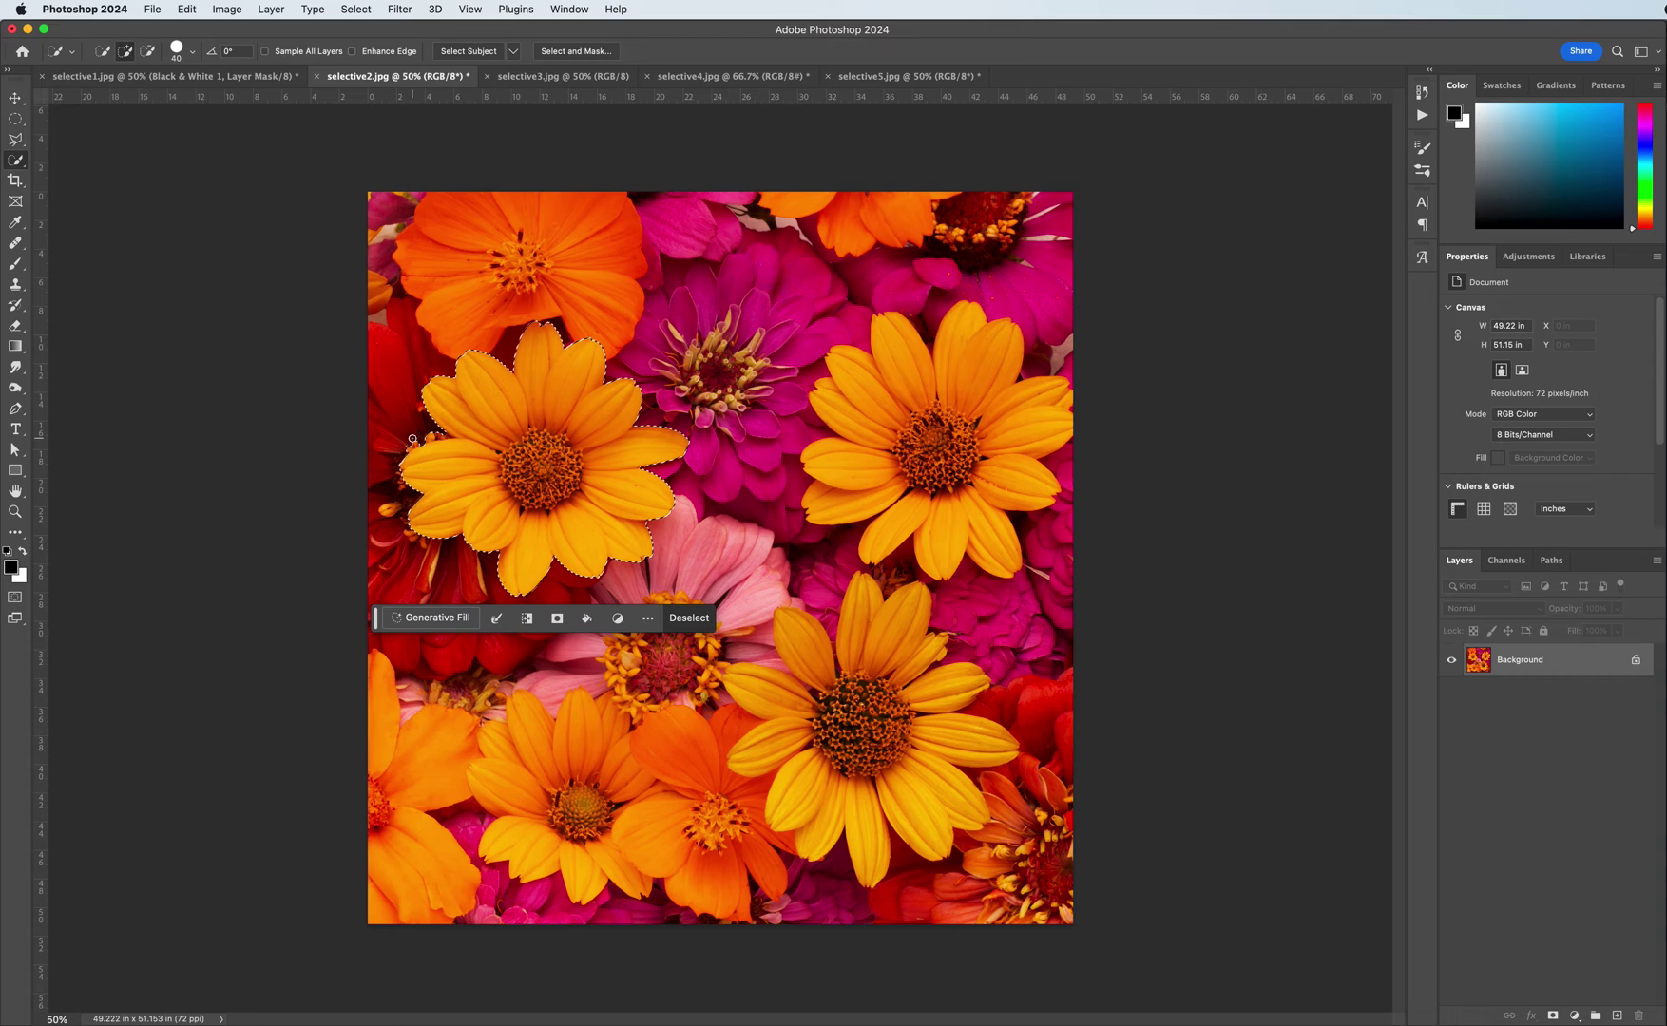
pyautogui.press('alt')
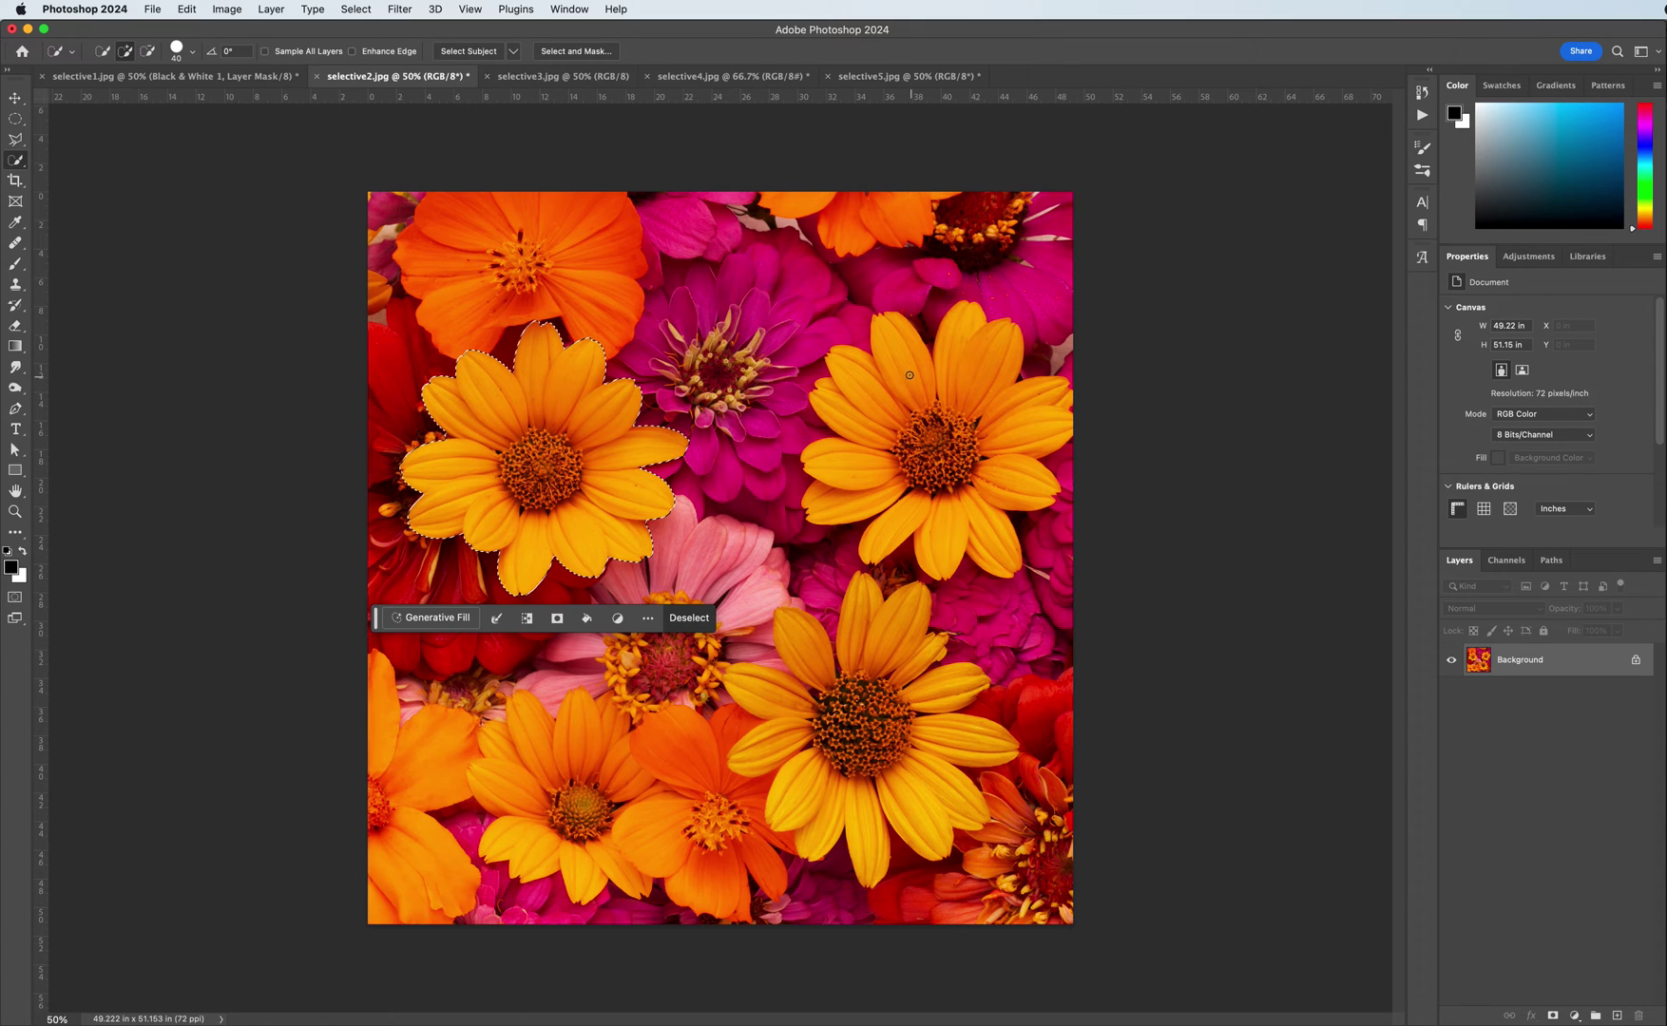
pyautogui.moveTo(914, 384)
pyautogui.mouseDown()
pyautogui.moveTo(977, 395)
pyautogui.moveTo(1003, 437)
pyautogui.moveTo(1009, 476)
pyautogui.moveTo(961, 504)
pyautogui.moveTo(989, 525)
pyautogui.moveTo(850, 494)
pyautogui.mouseUp()
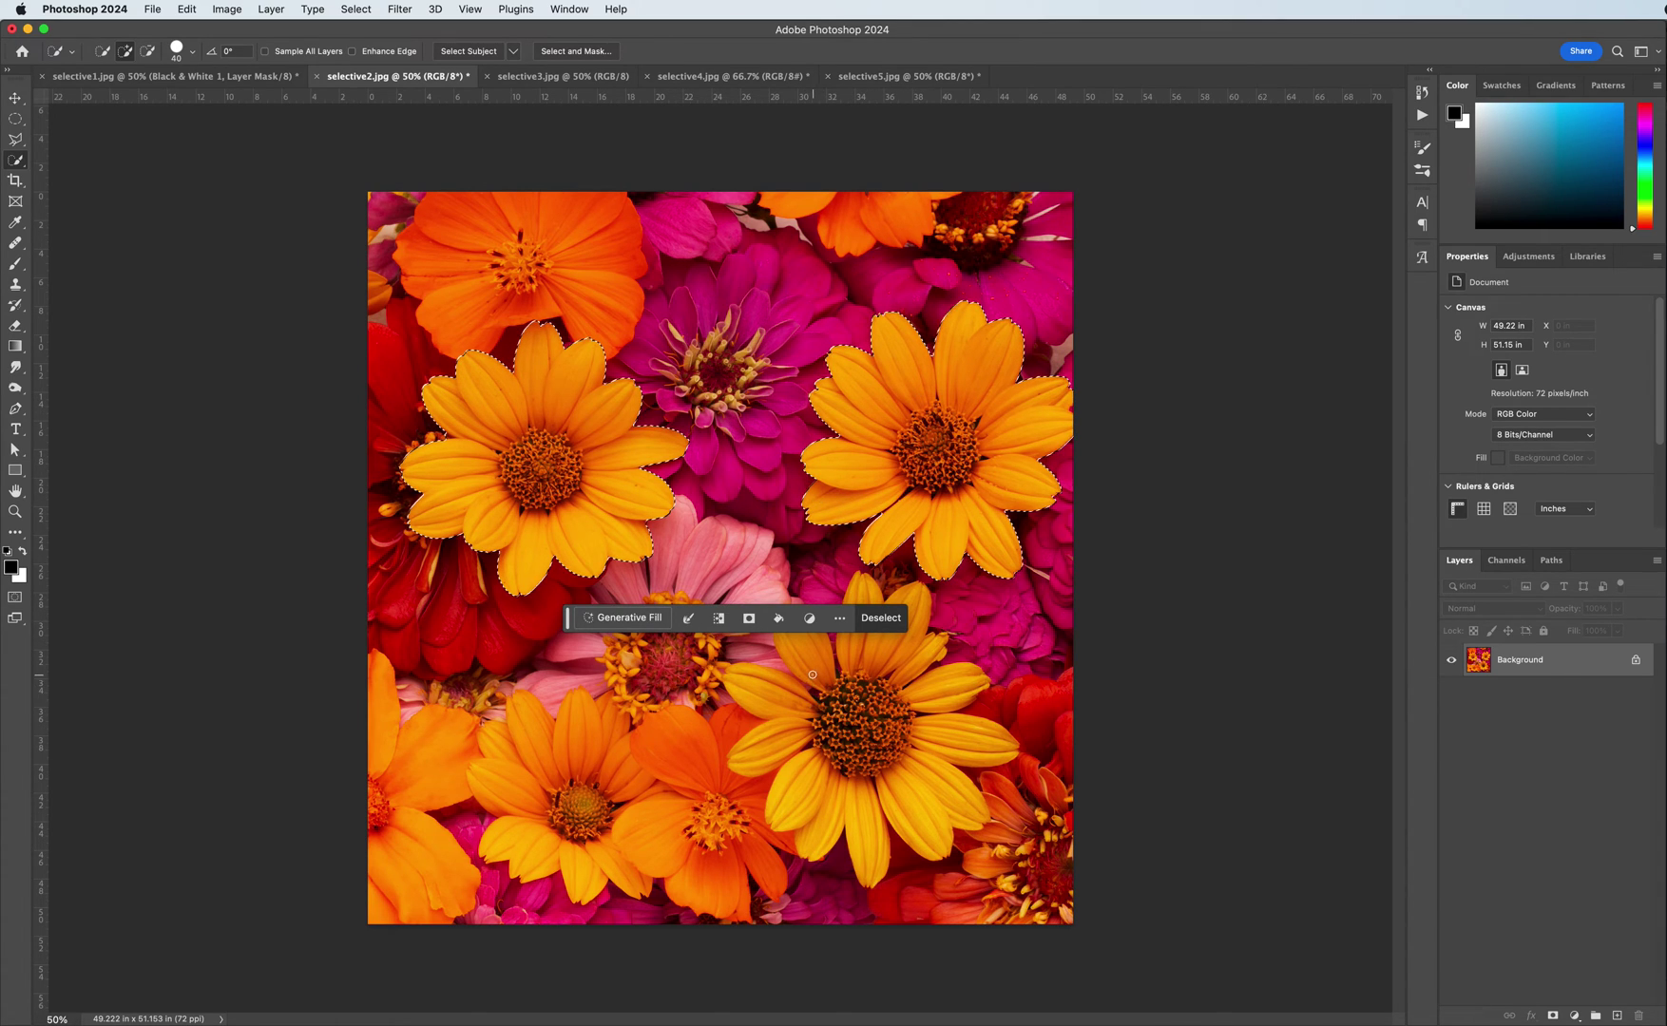
pyautogui.moveTo(765, 698); pyautogui.dragTo(843, 738)
pyautogui.click(812, 657)
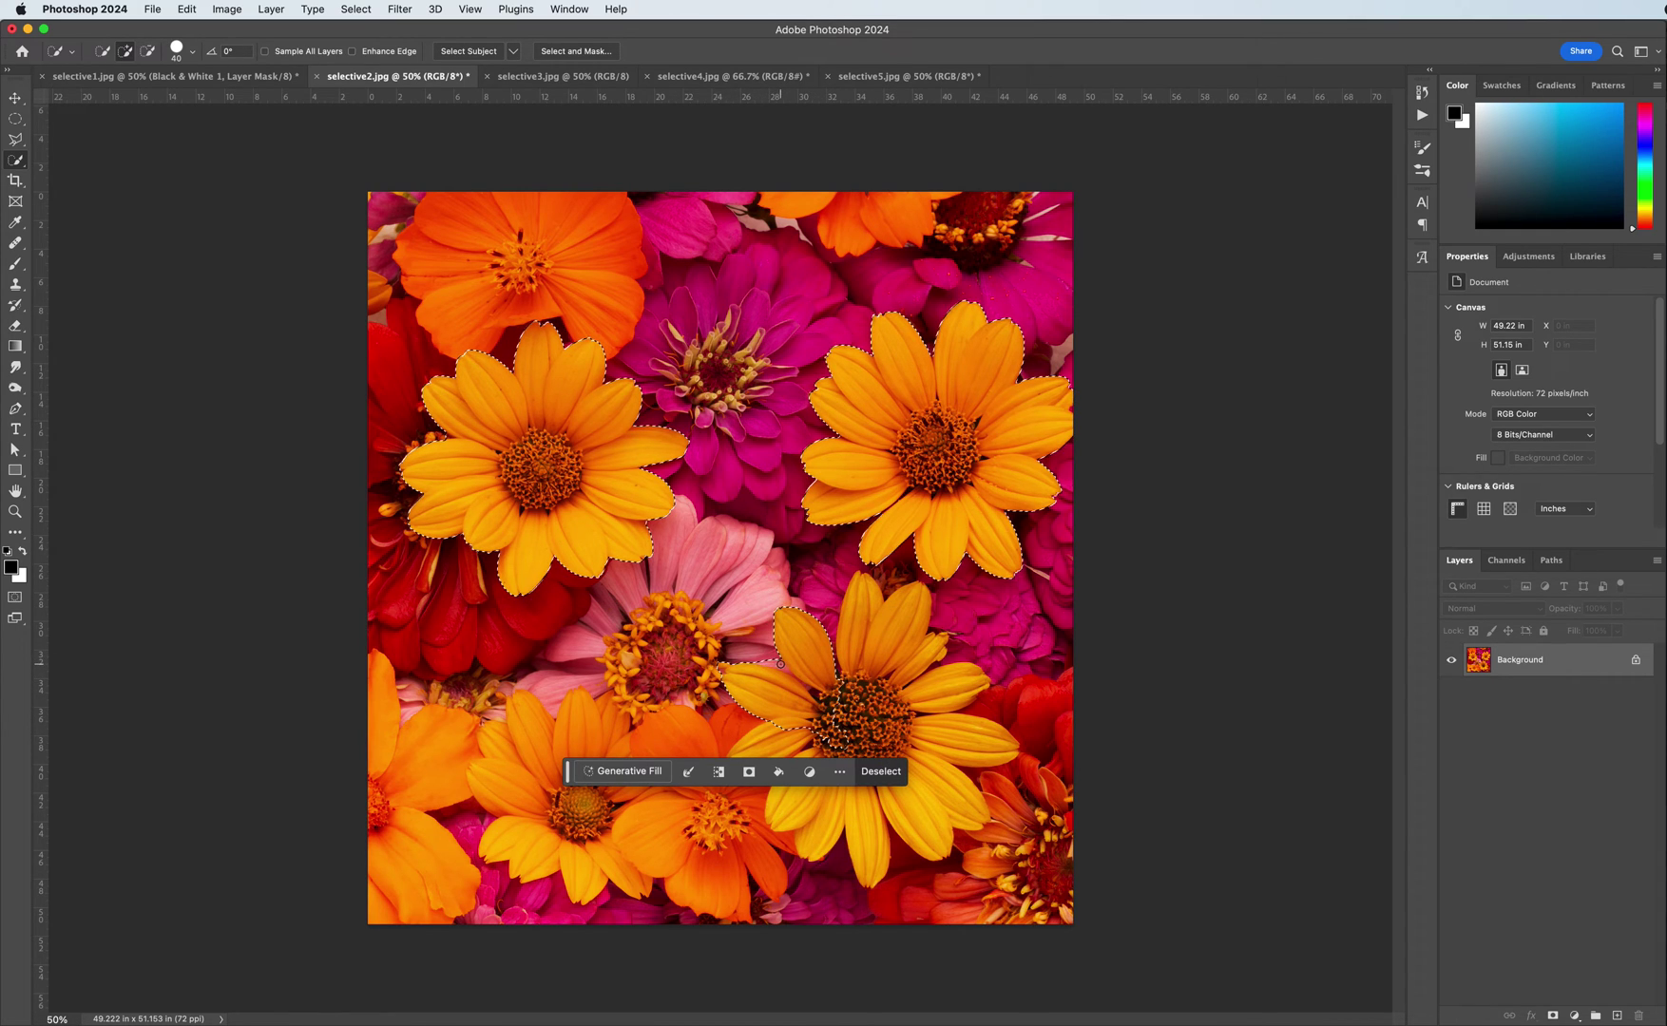
pyautogui.moveTo(874, 644)
pyautogui.mouseDown()
pyautogui.moveTo(884, 672)
pyautogui.moveTo(948, 696)
pyautogui.moveTo(917, 727)
pyautogui.moveTo(969, 741)
pyautogui.moveTo(916, 807)
pyautogui.moveTo(836, 846)
pyautogui.moveTo(851, 699)
pyautogui.mouseUp()
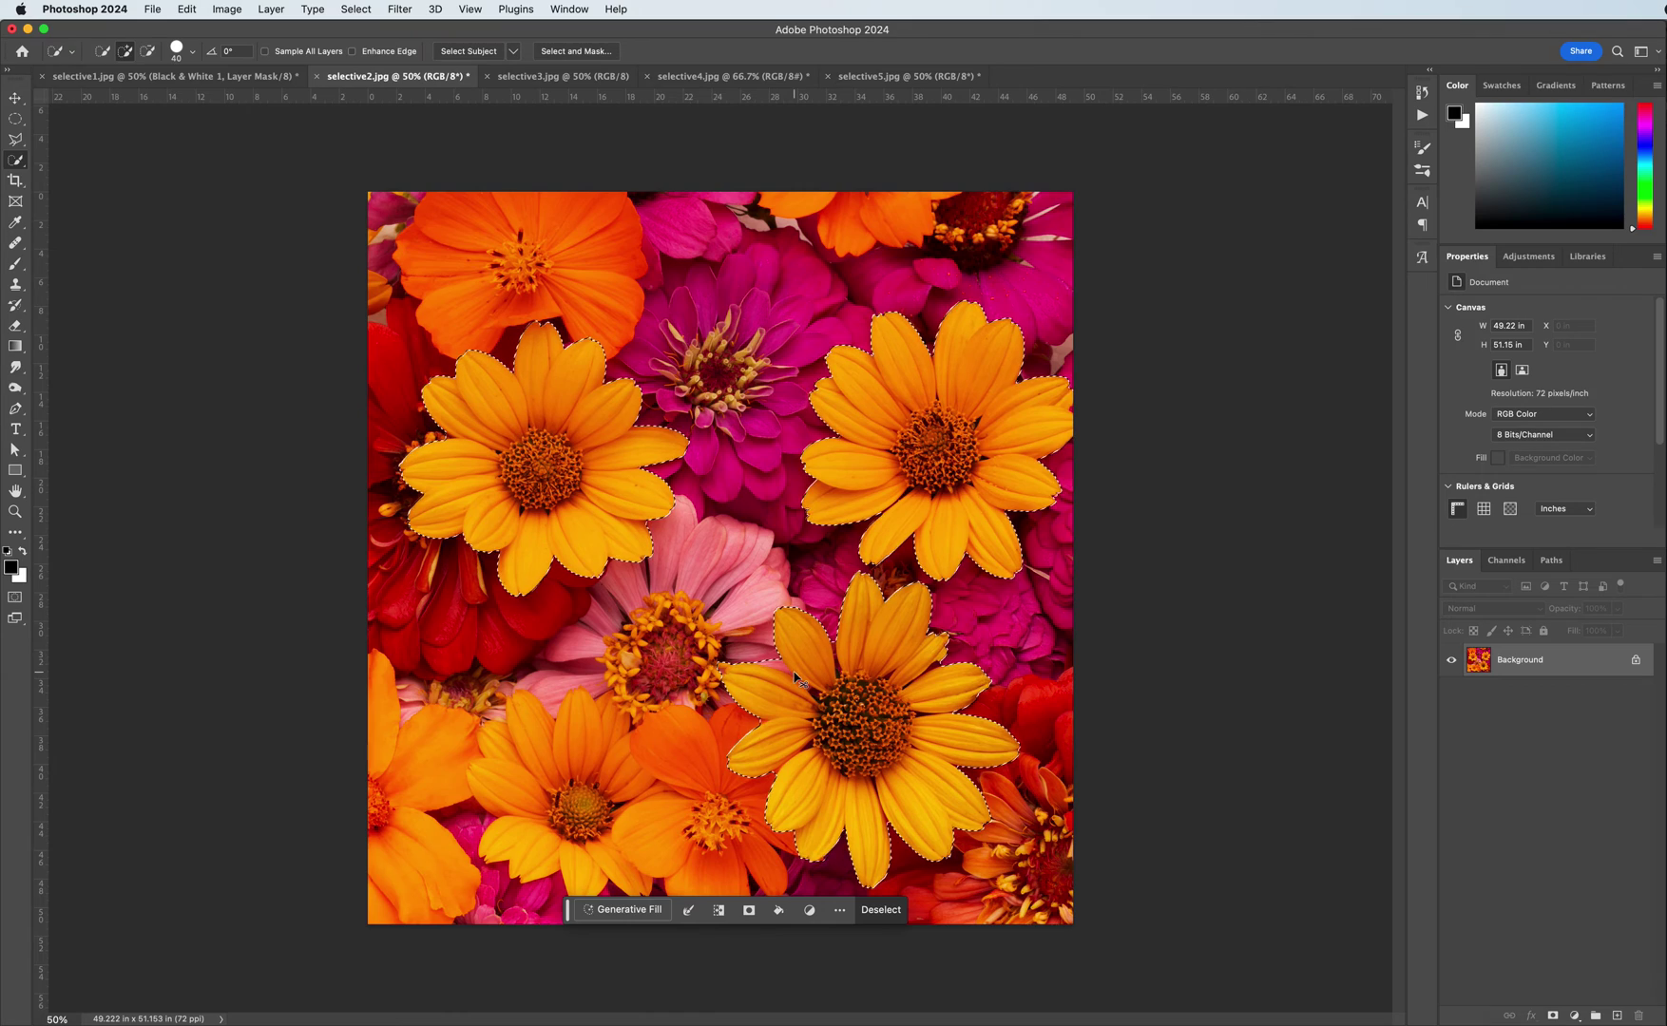
# Step: Subtract the background gaps between the petals of the lowest selected daisy with the Polygonal Lasso tool
pyautogui.scroll(2, 793, 671)
pyautogui.scroll(-5, 826, 618)
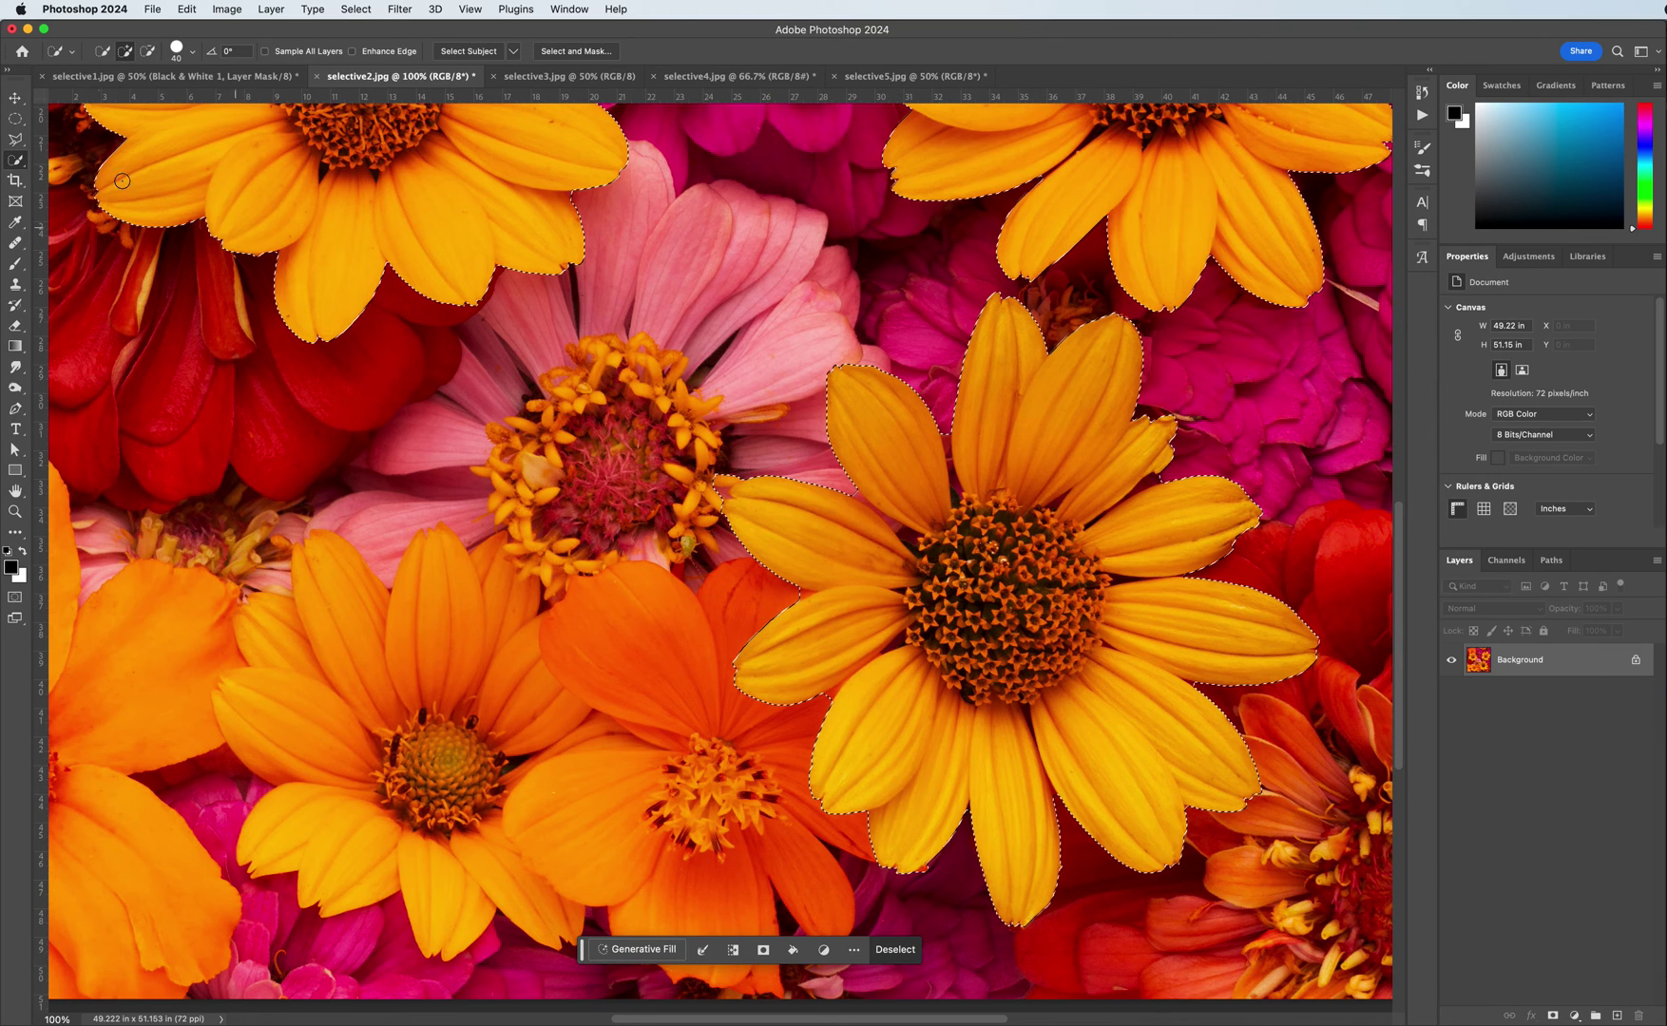
pyautogui.press('l')
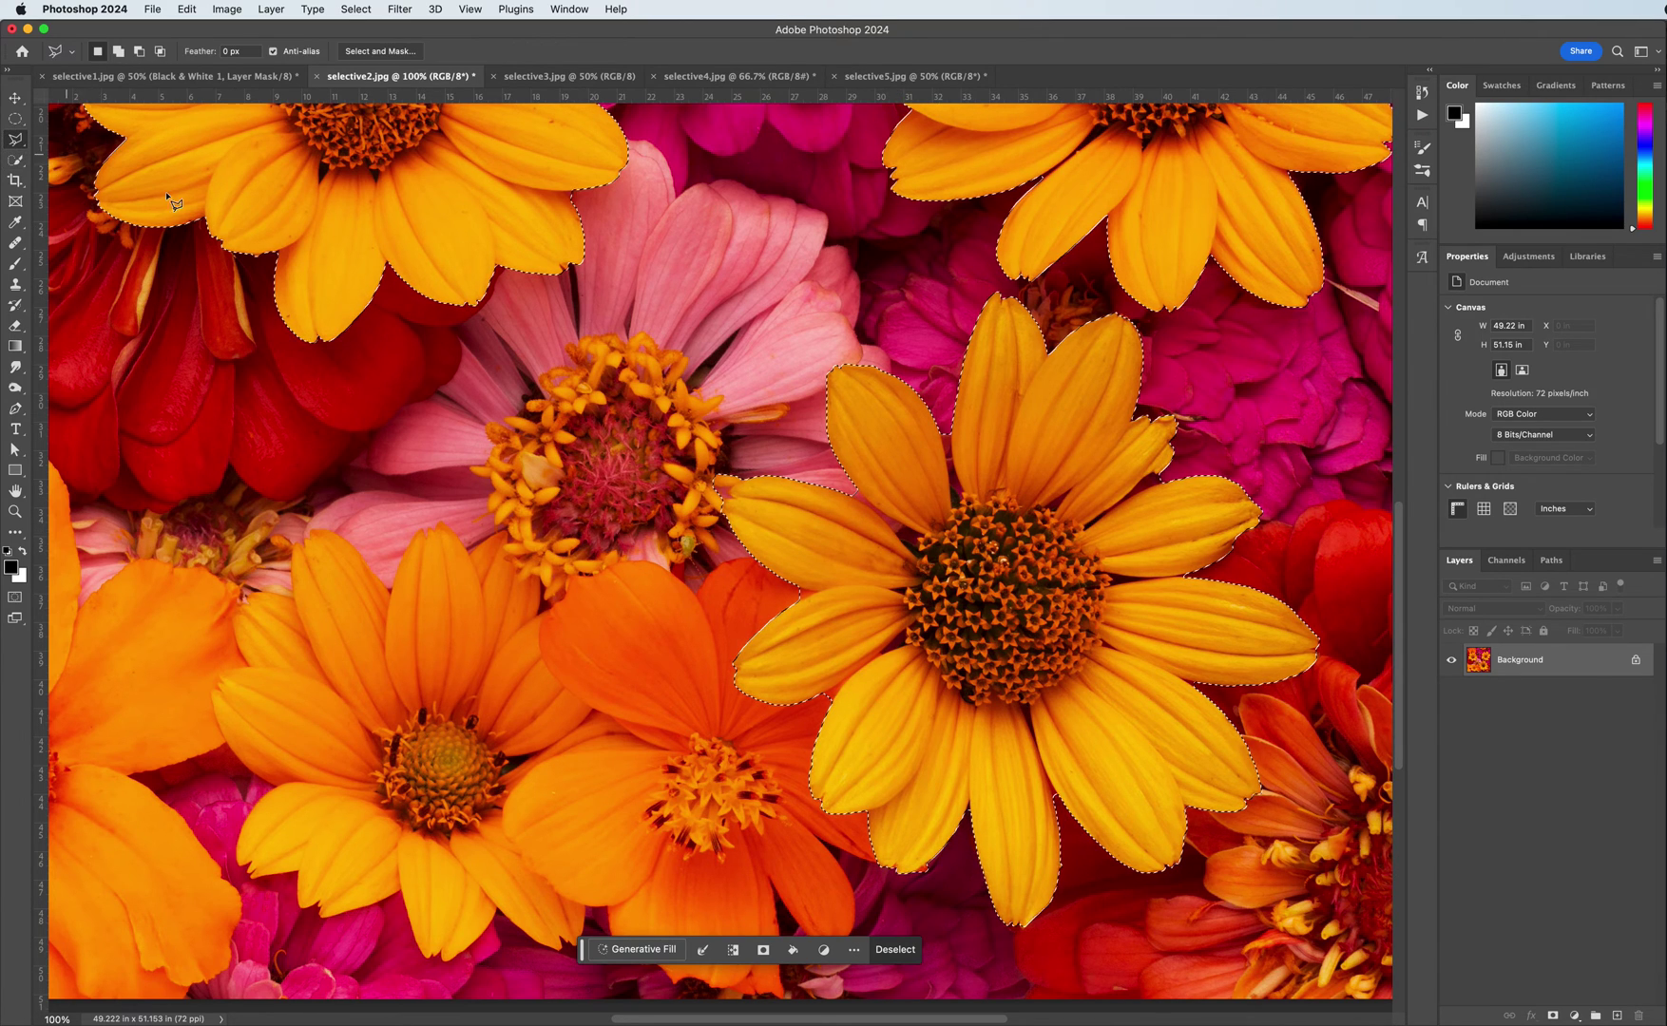
pyautogui.click(860, 505)
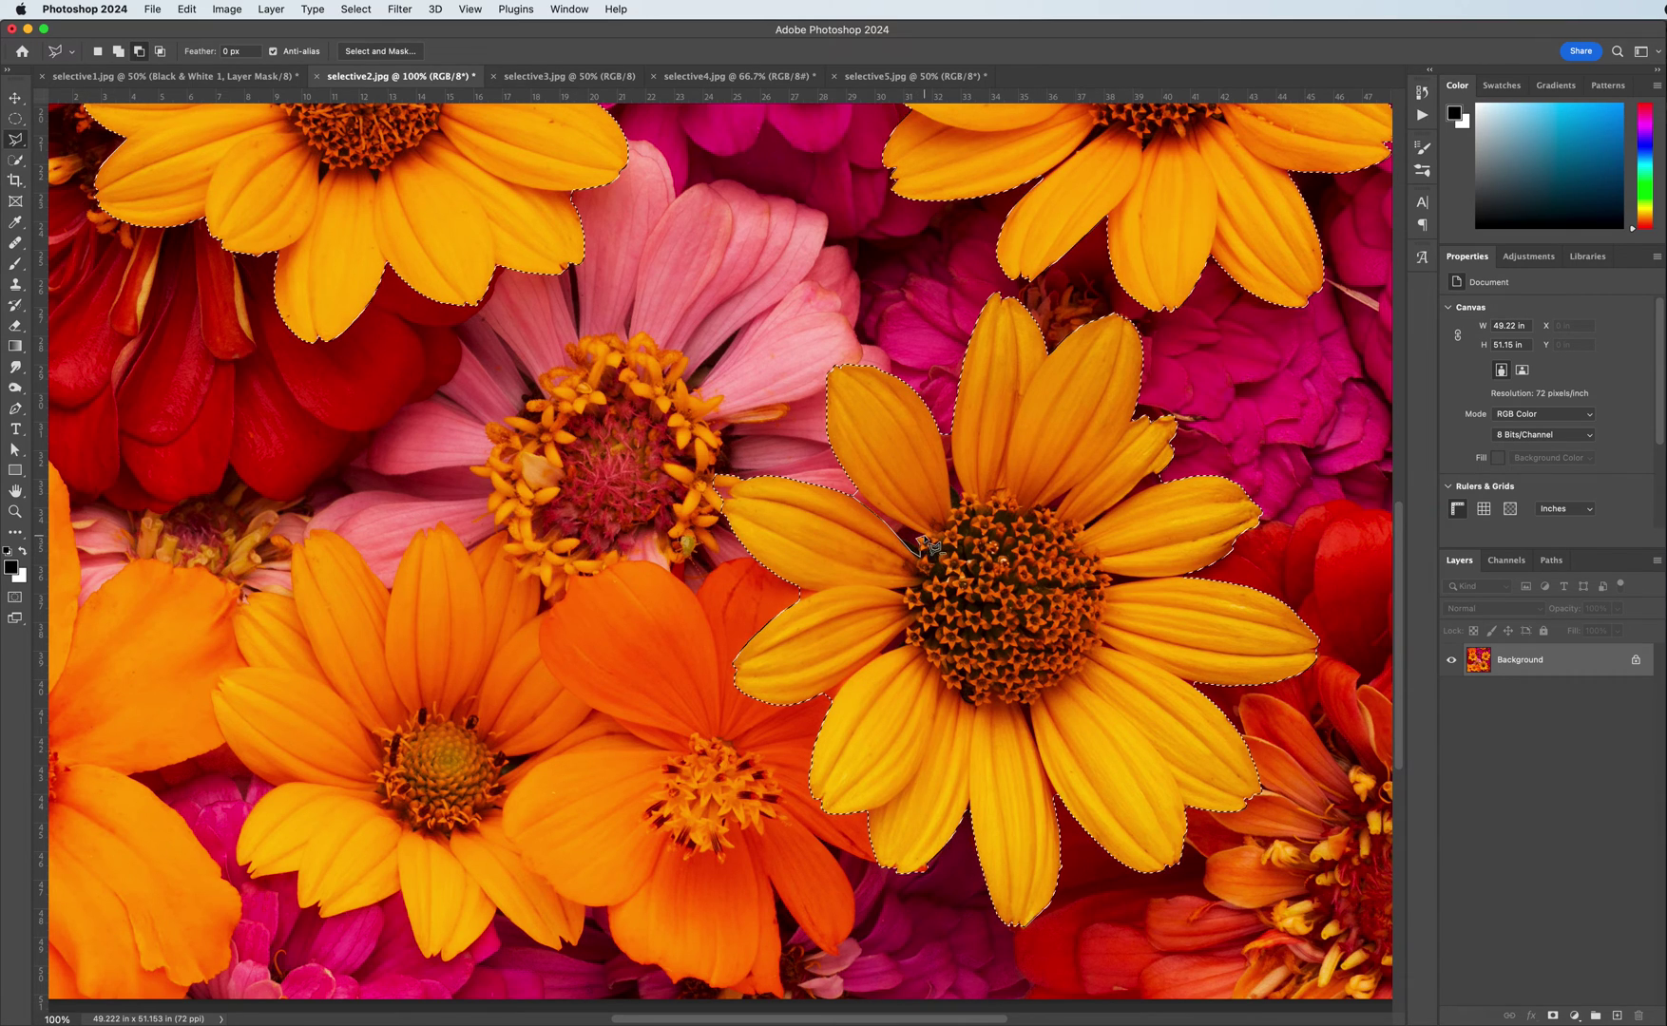
pyautogui.click(860, 505)
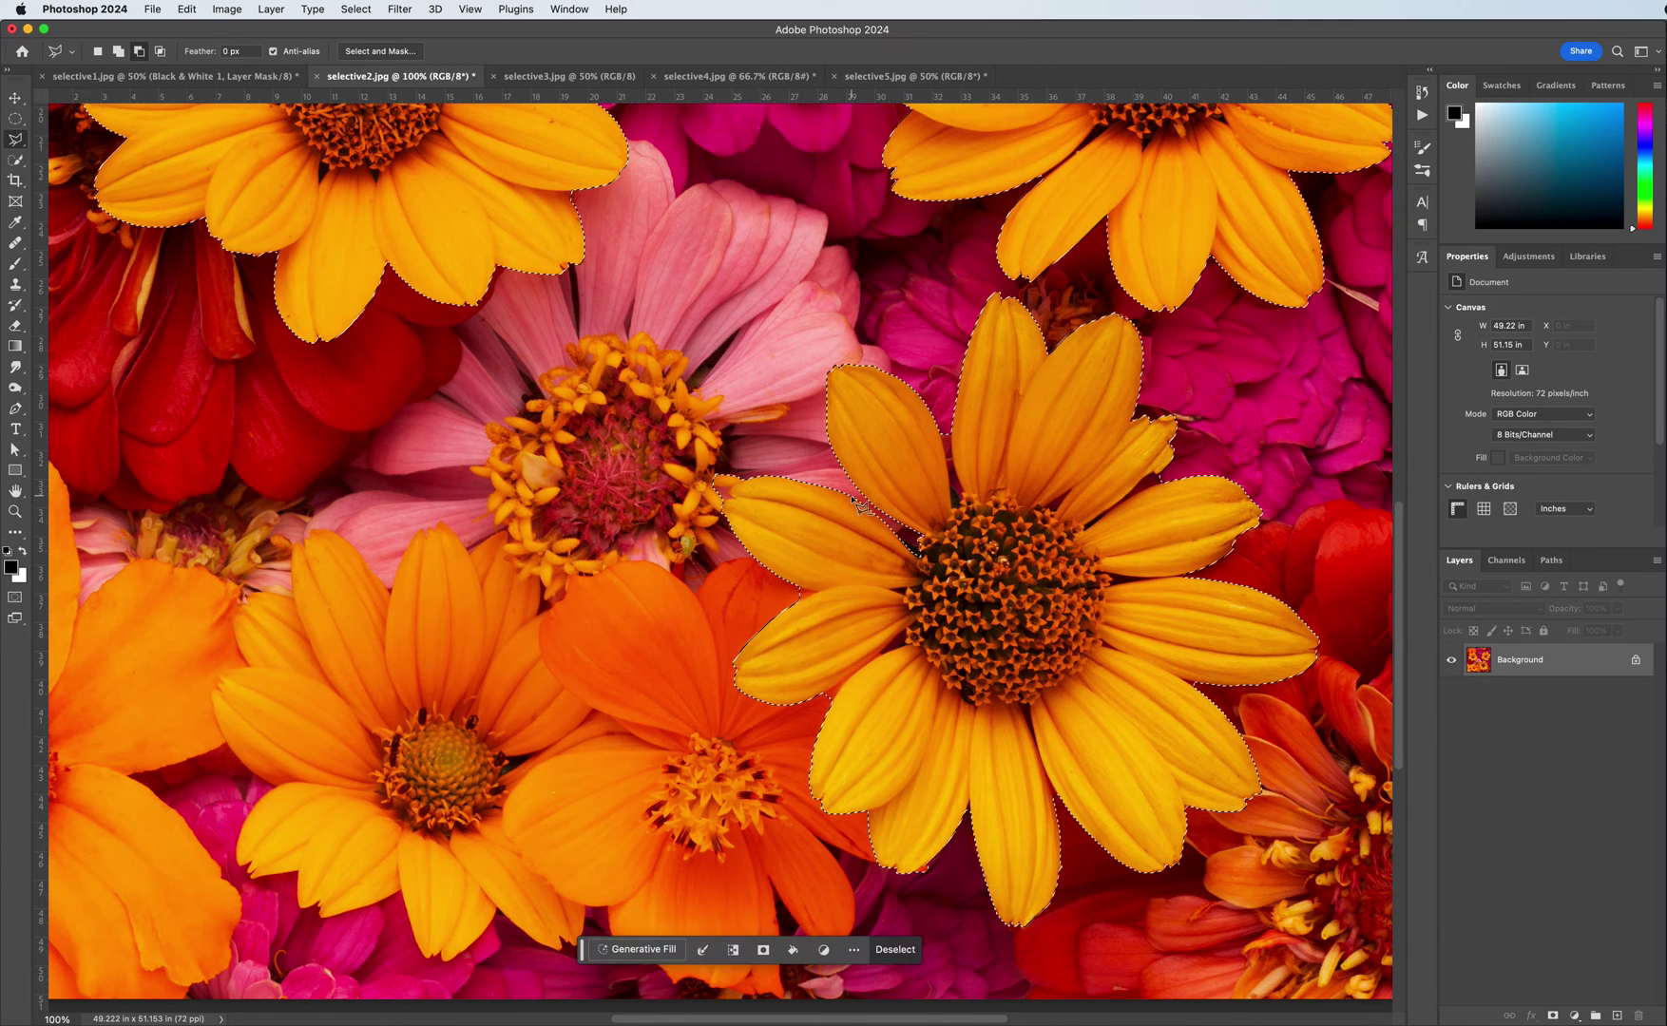
pyautogui.click(967, 494)
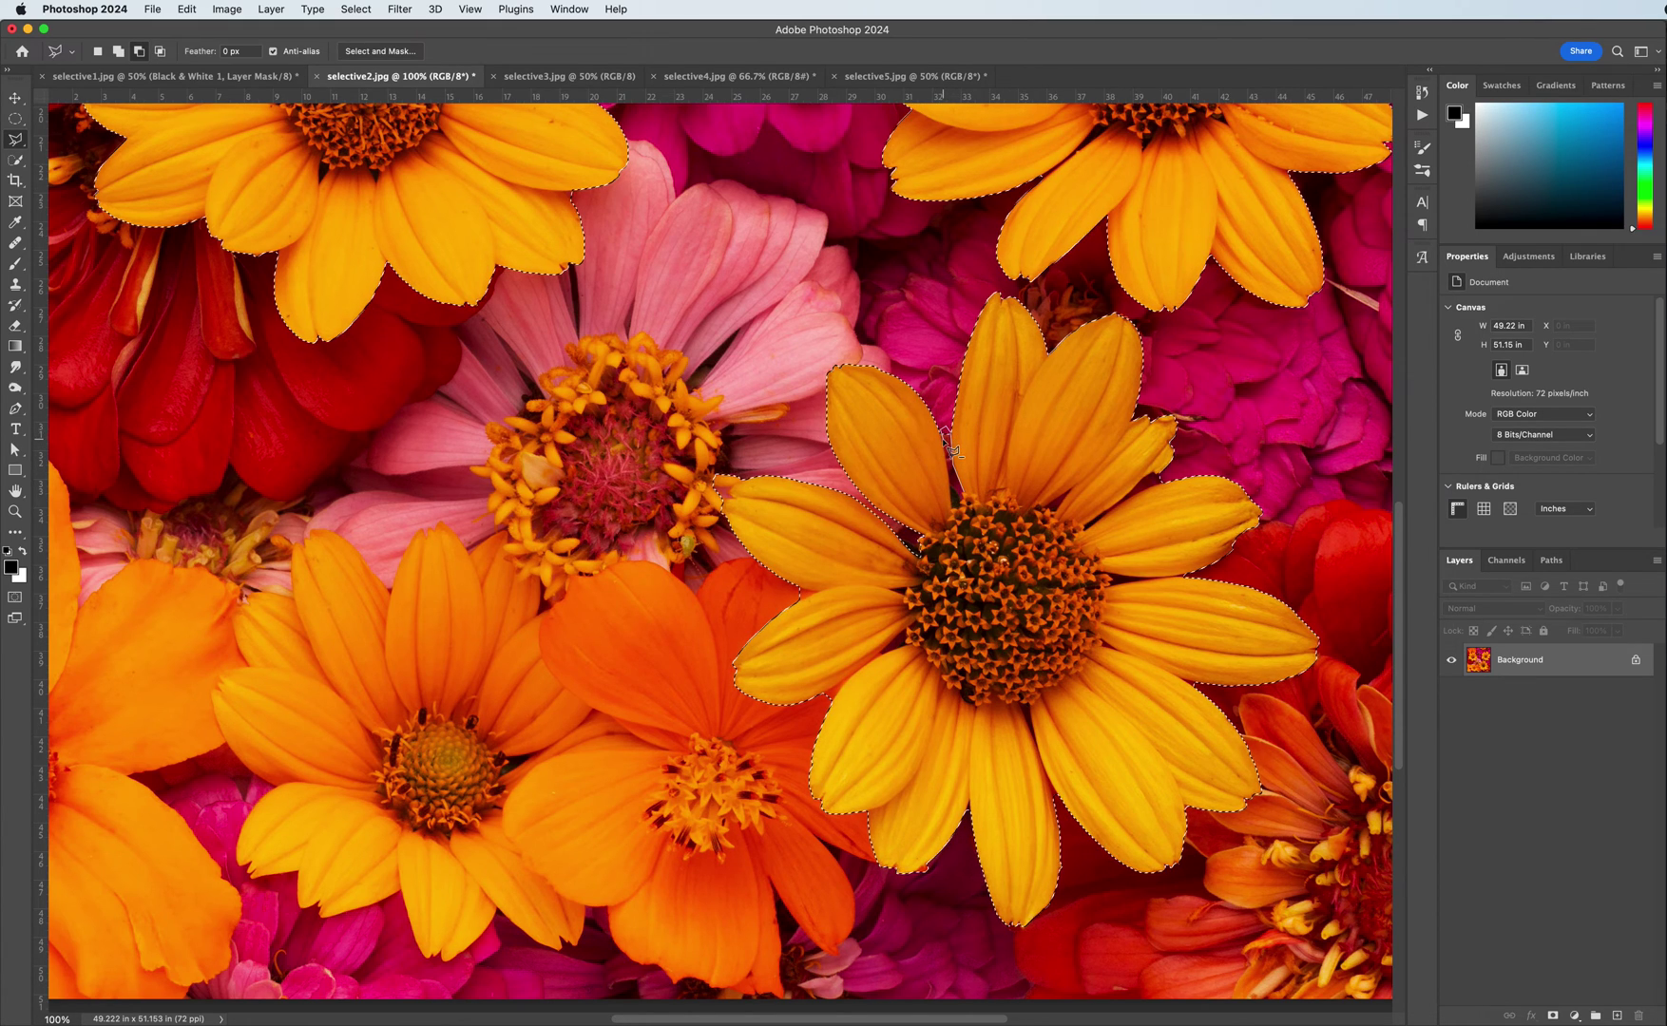
pyautogui.doubleClick(971, 507)
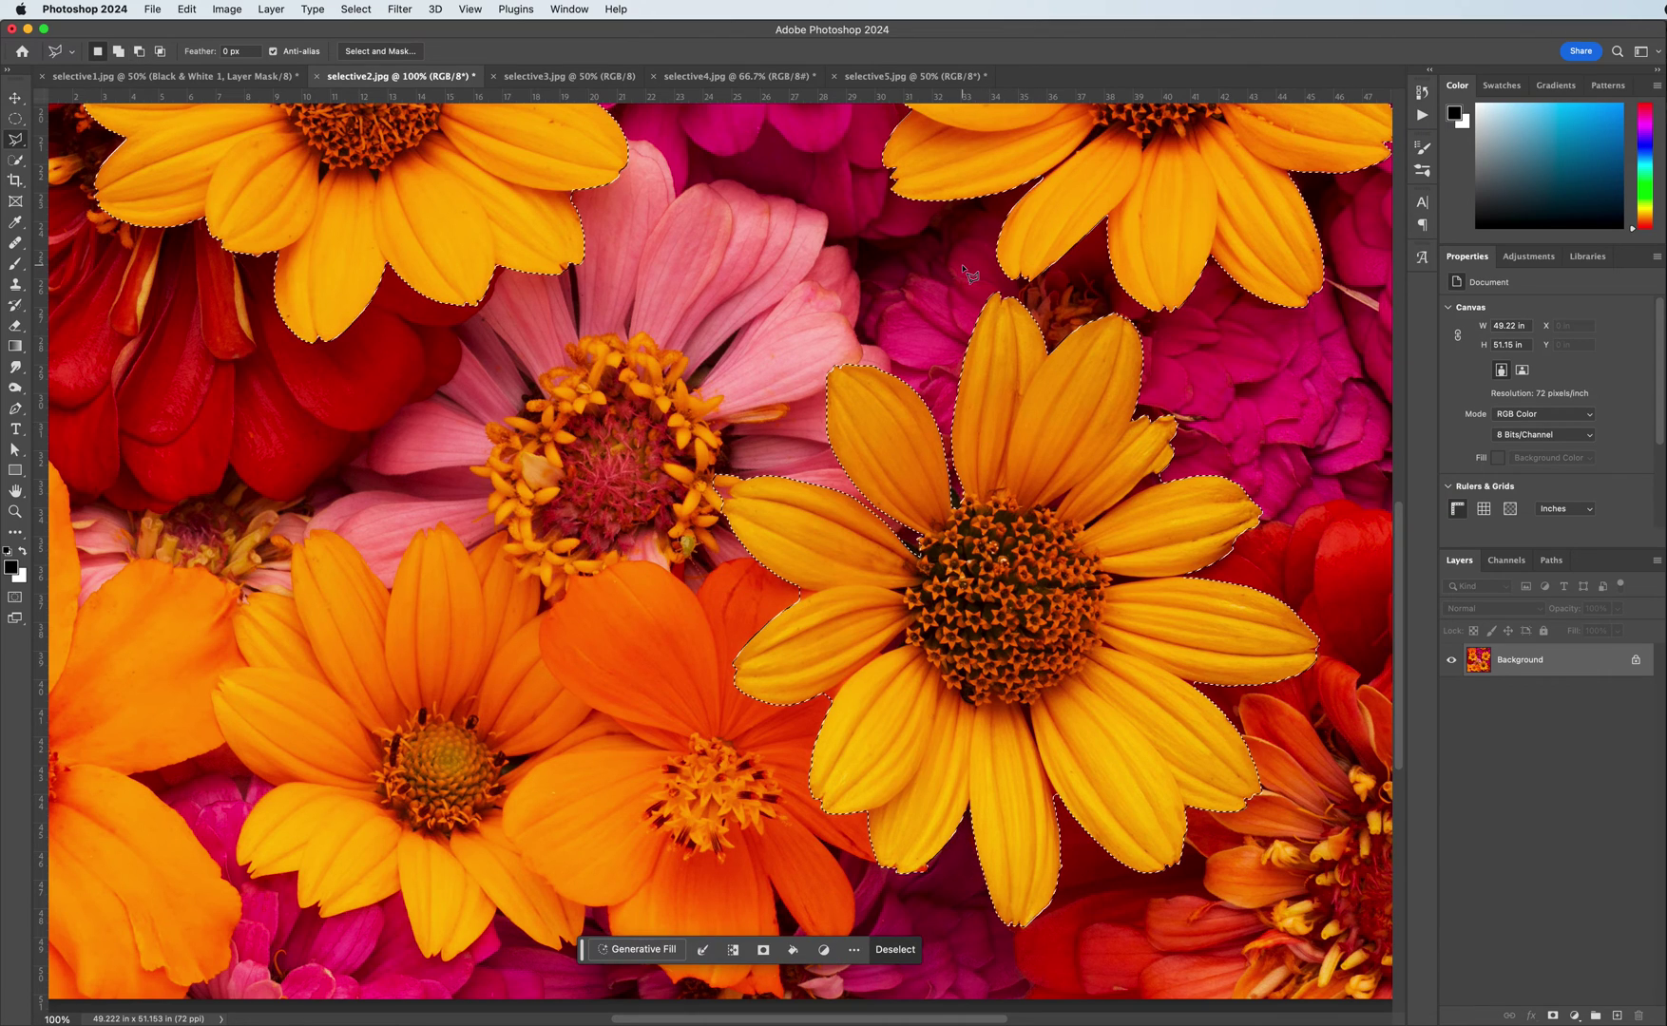
# Step: Move the contextual task bar away from the selected daisies, onto the unselected flowers in the image's lower part
pyautogui.press('super+minus')
pyautogui.press('super+minus')
pyautogui.press('super+equal')
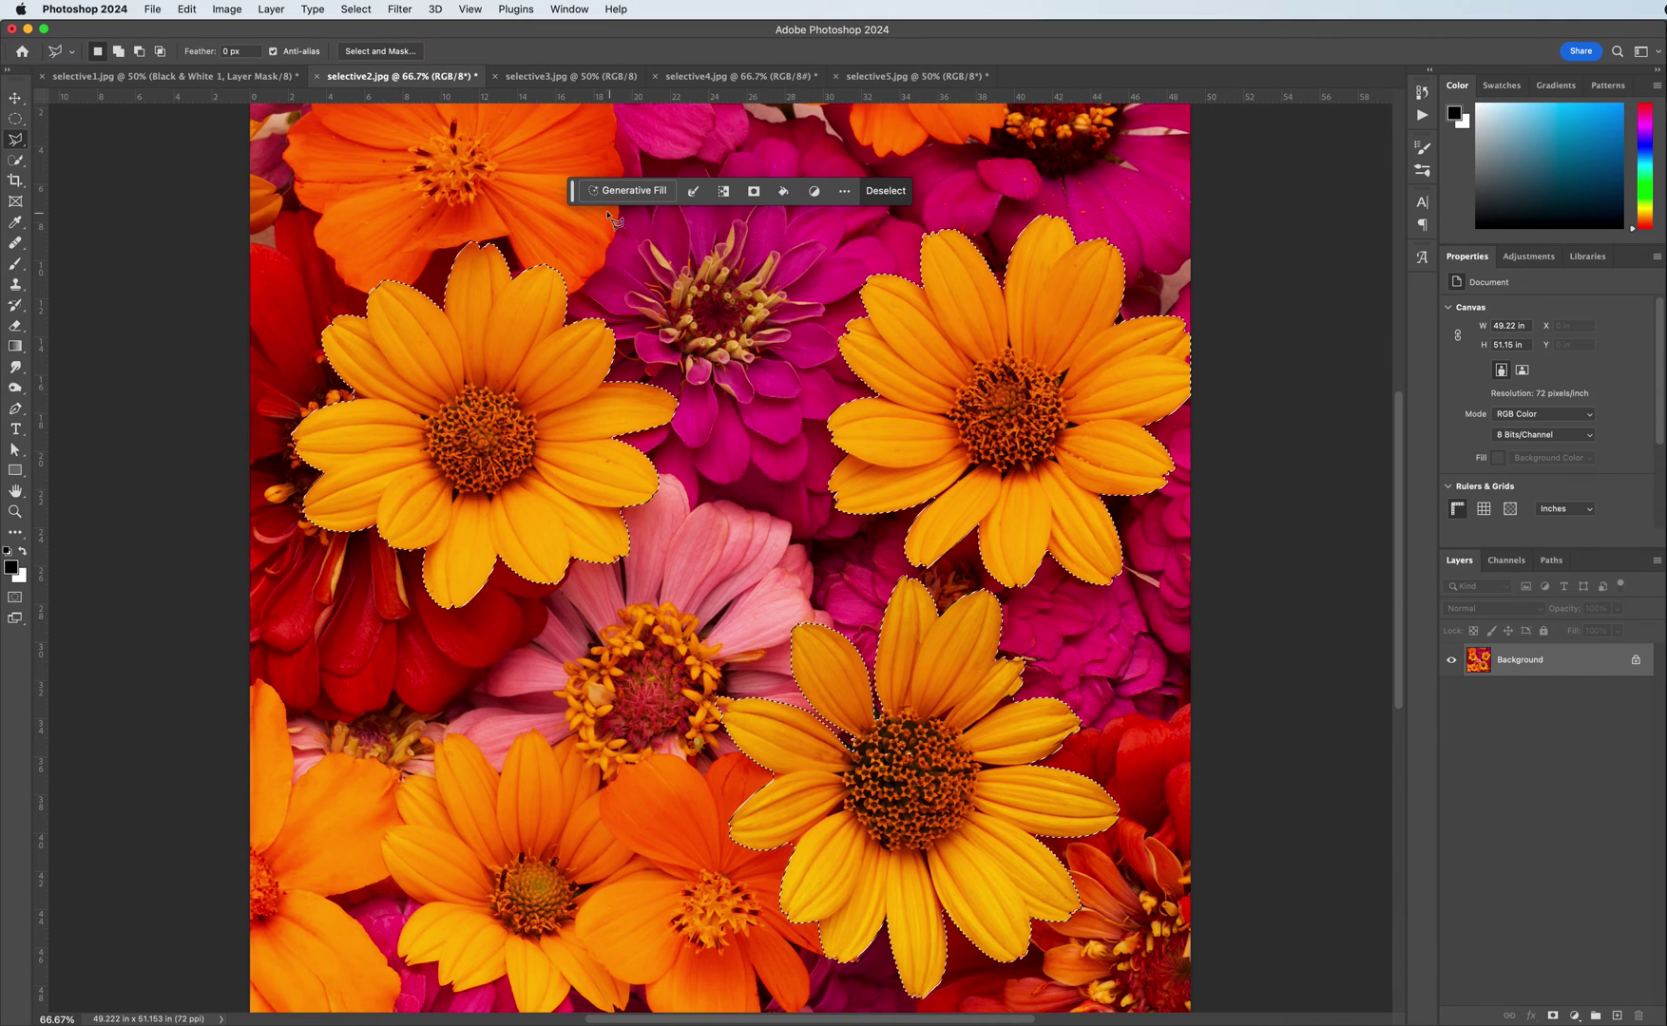
pyautogui.moveTo(572, 190); pyautogui.dragTo(318, 860)
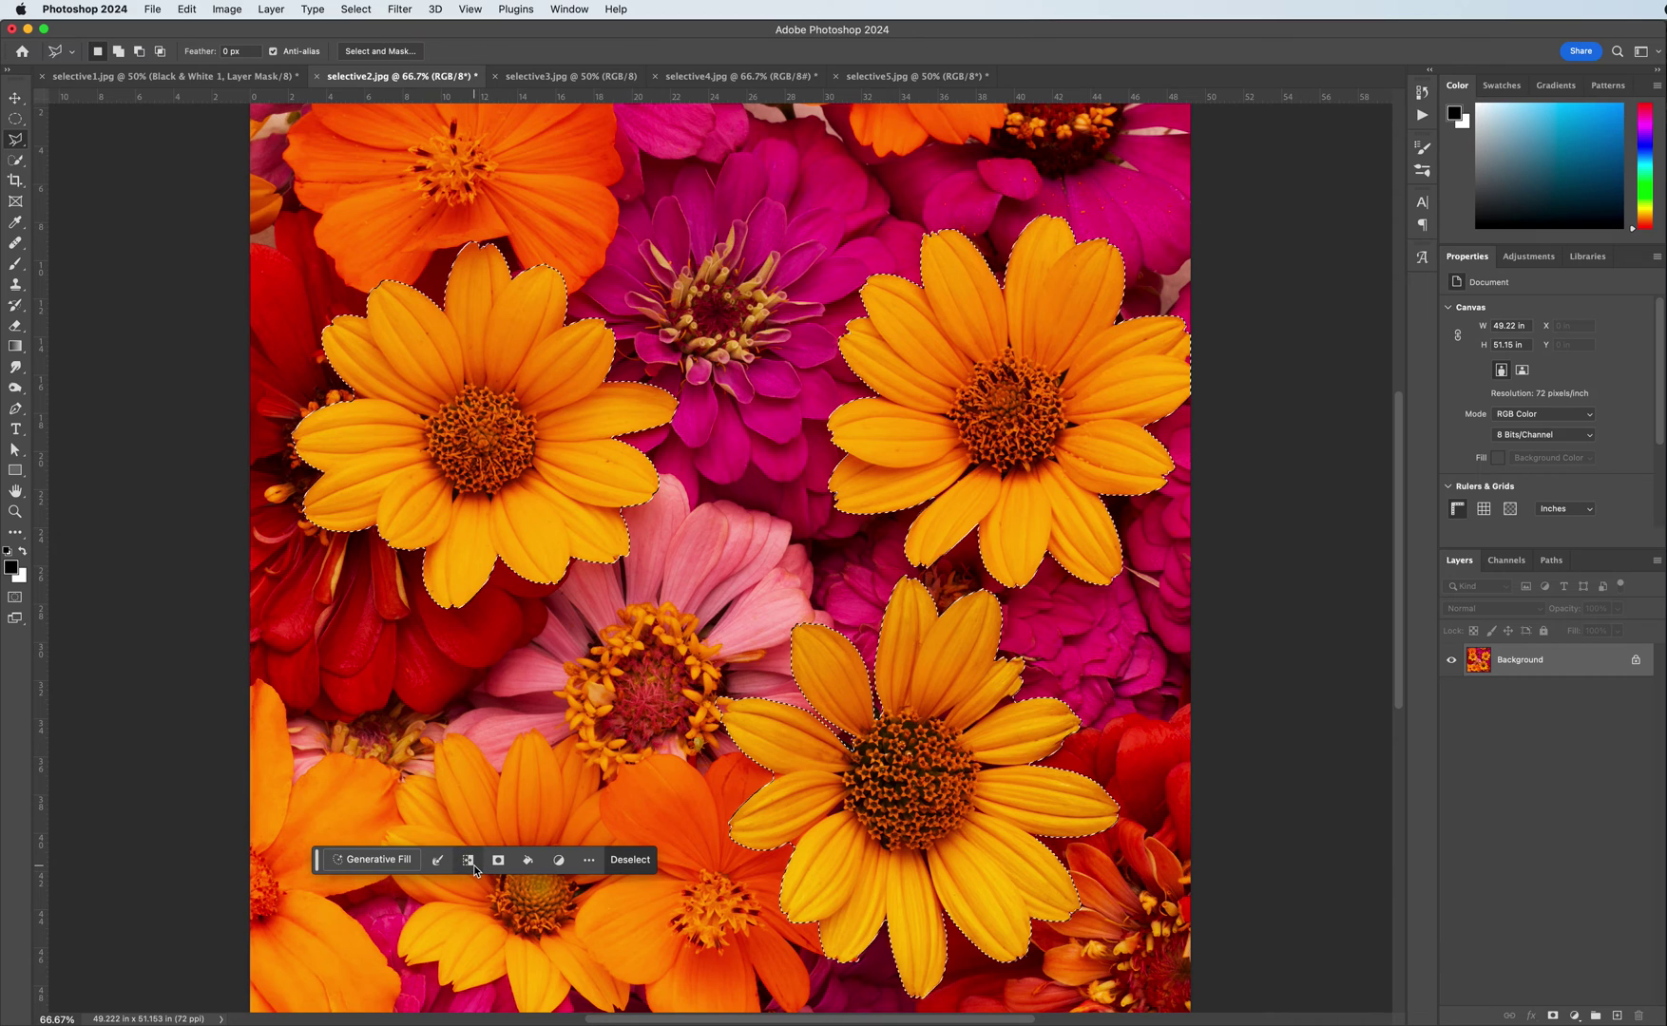
# Step: Turn everything except the three selected daisies black and white with a Black & White adjustment layer and an inverted mask
pyautogui.click(1529, 258)
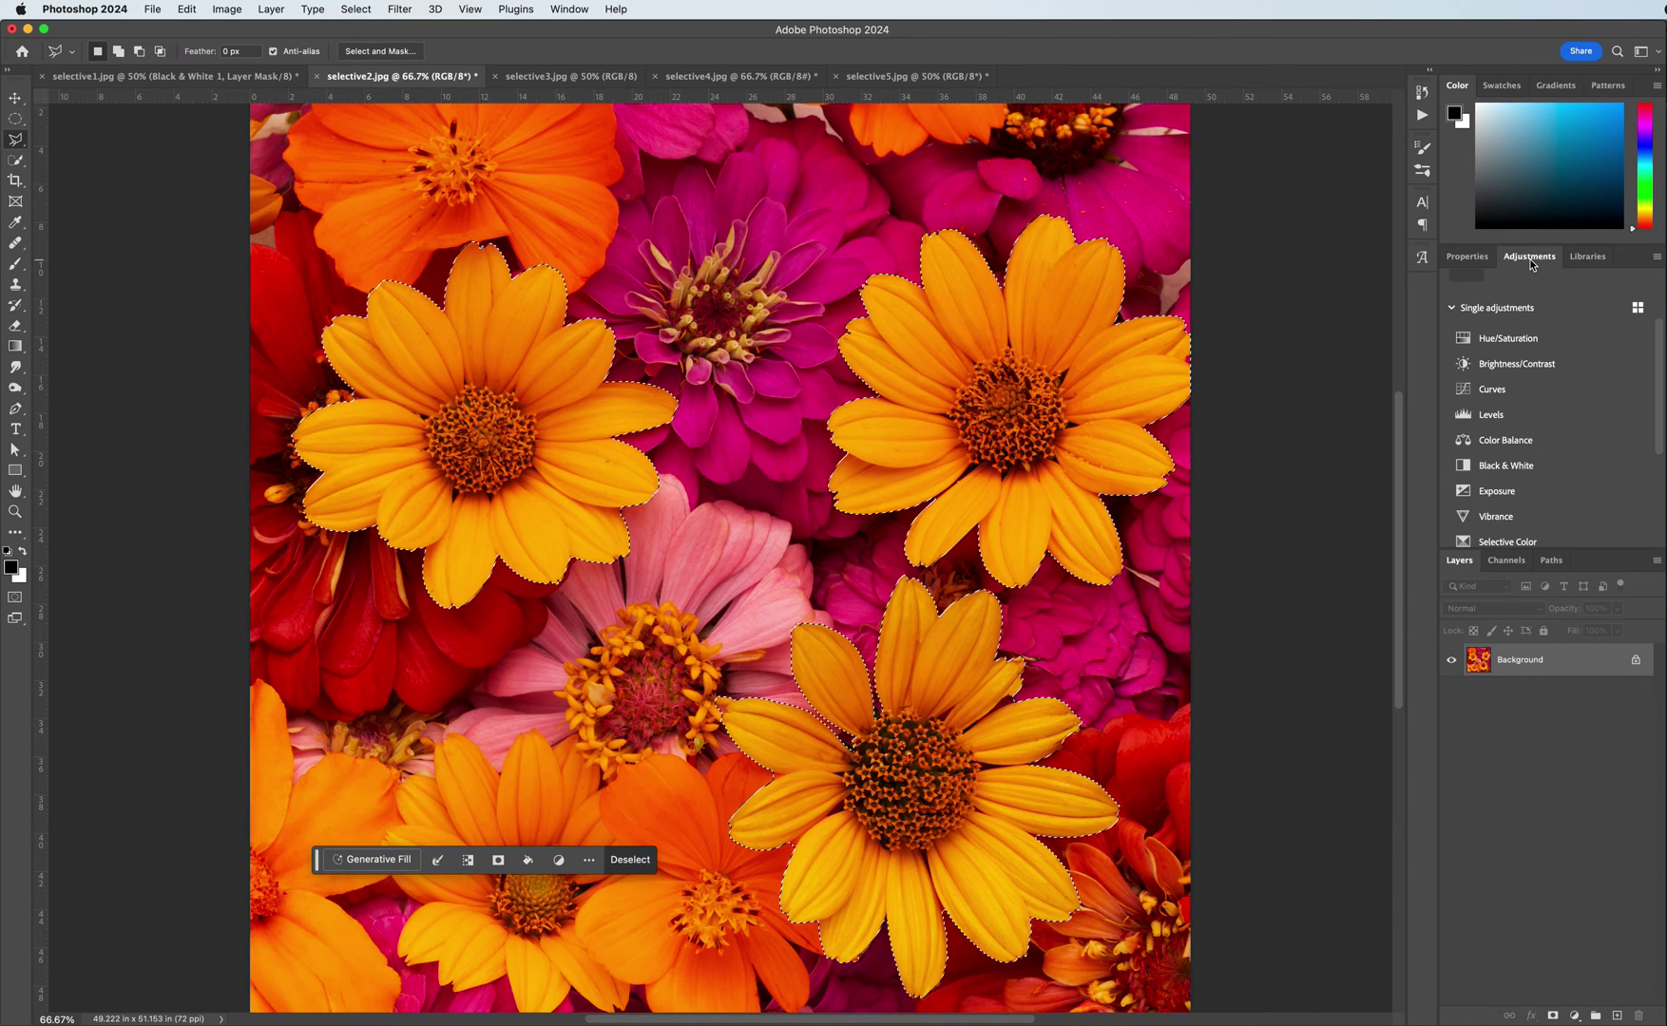
pyautogui.click(1505, 466)
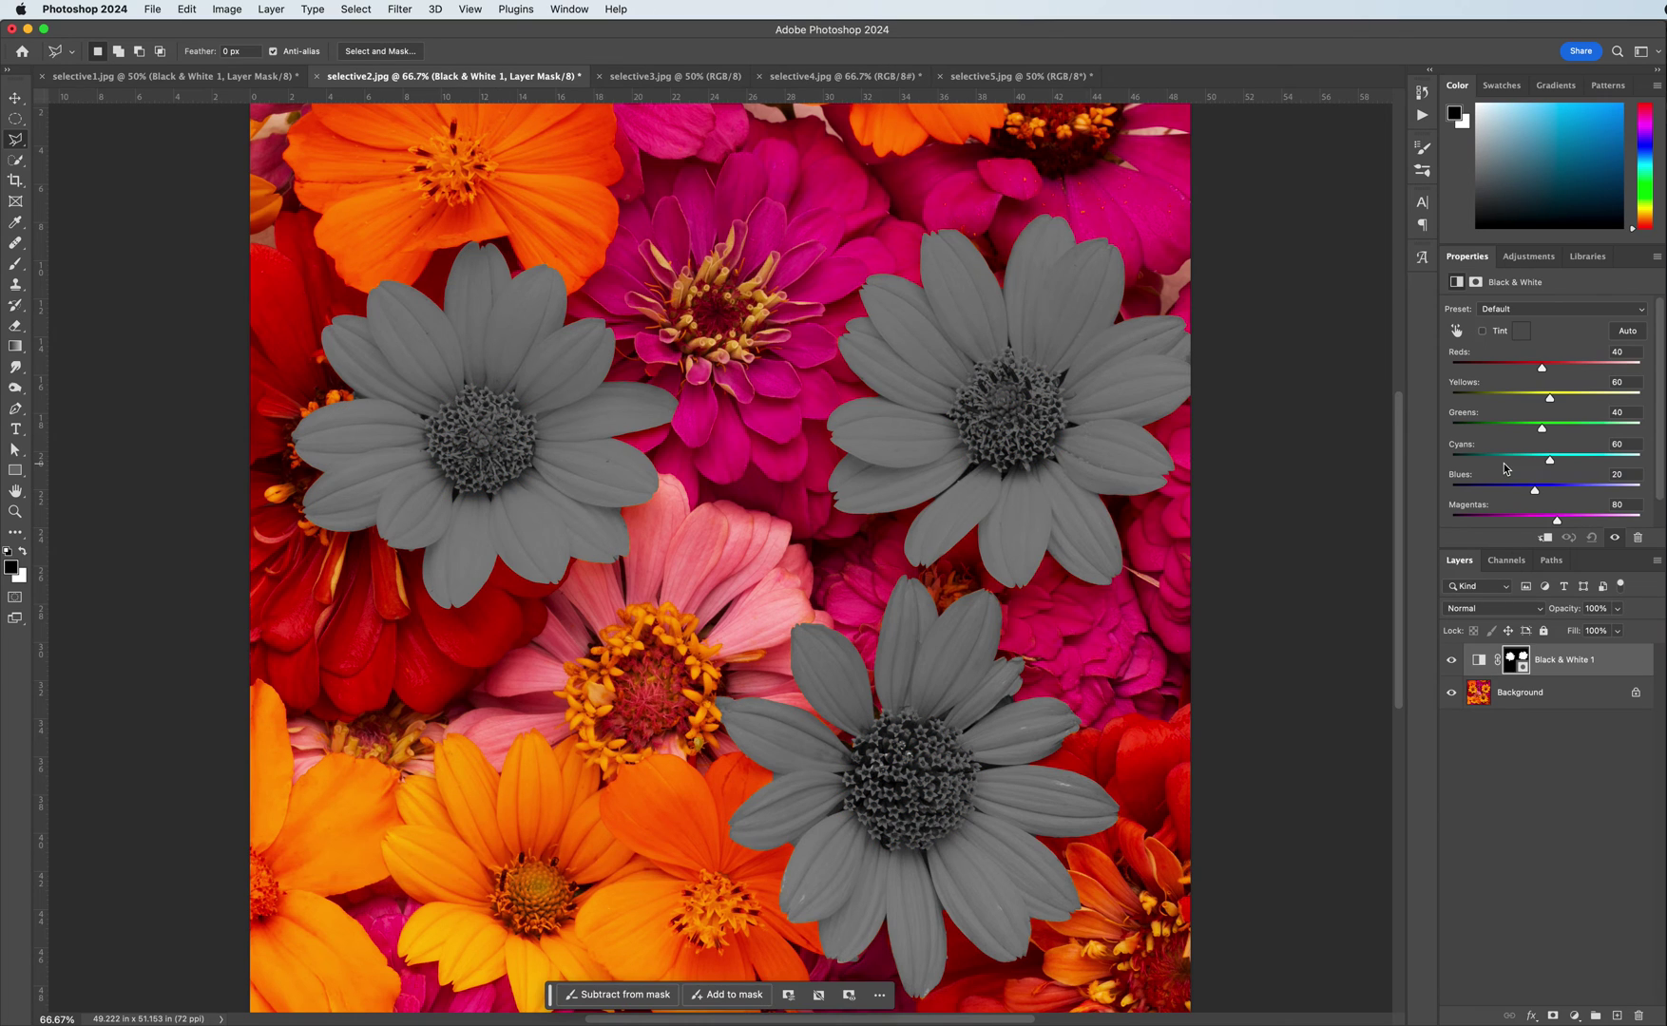
pyautogui.press('super+i')
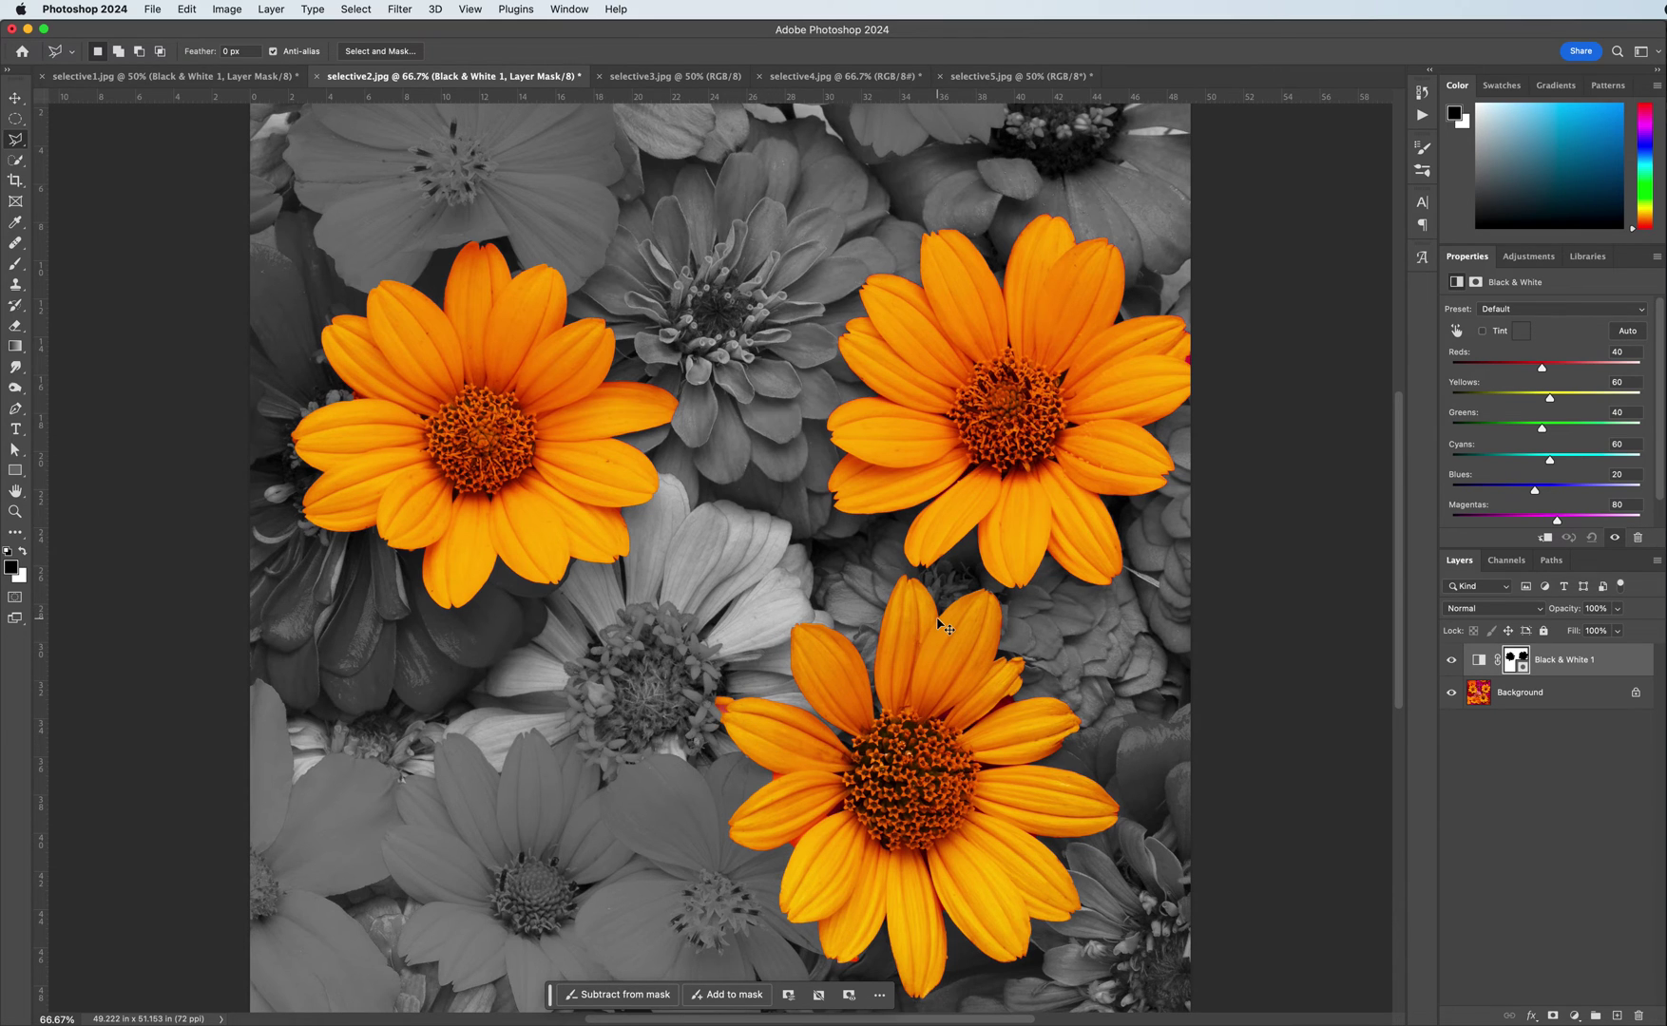
# Step: Try to clean up the stray colour beside the lowest daisy's leftmost petal tip on the layer mask with a size 25 Eraser
pyautogui.press('super+plus')
pyautogui.scroll(-3, 722, 635)
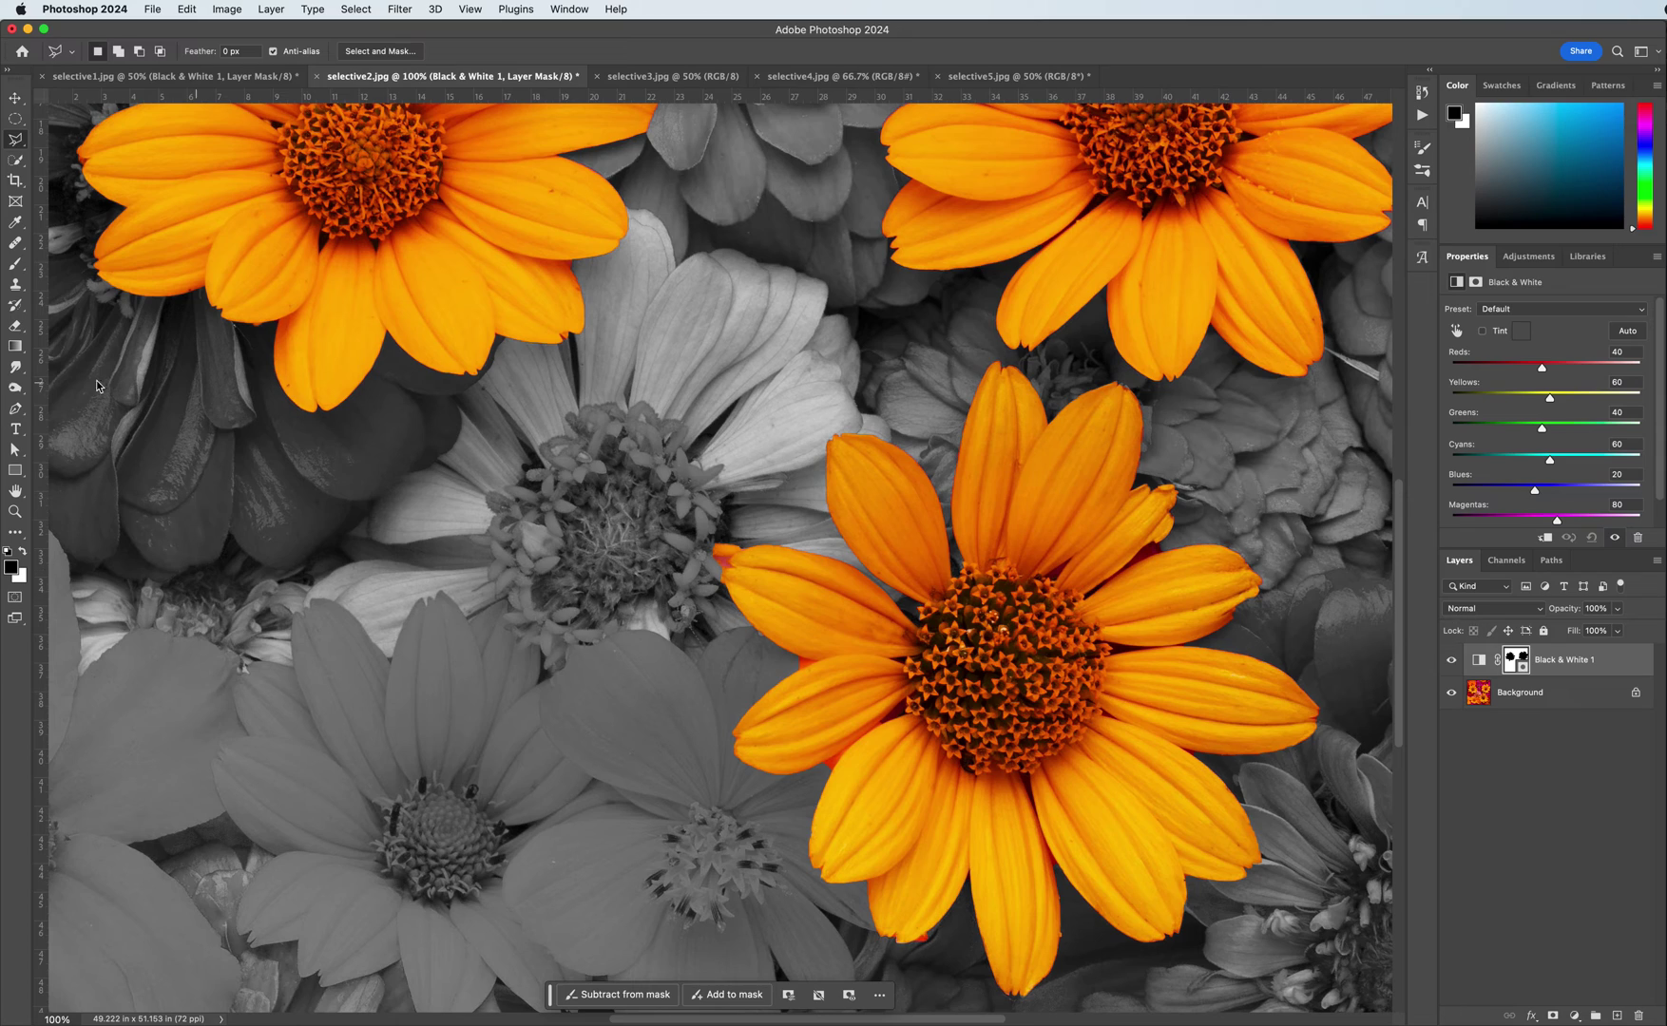
pyautogui.click(21, 551)
pyautogui.click(15, 327)
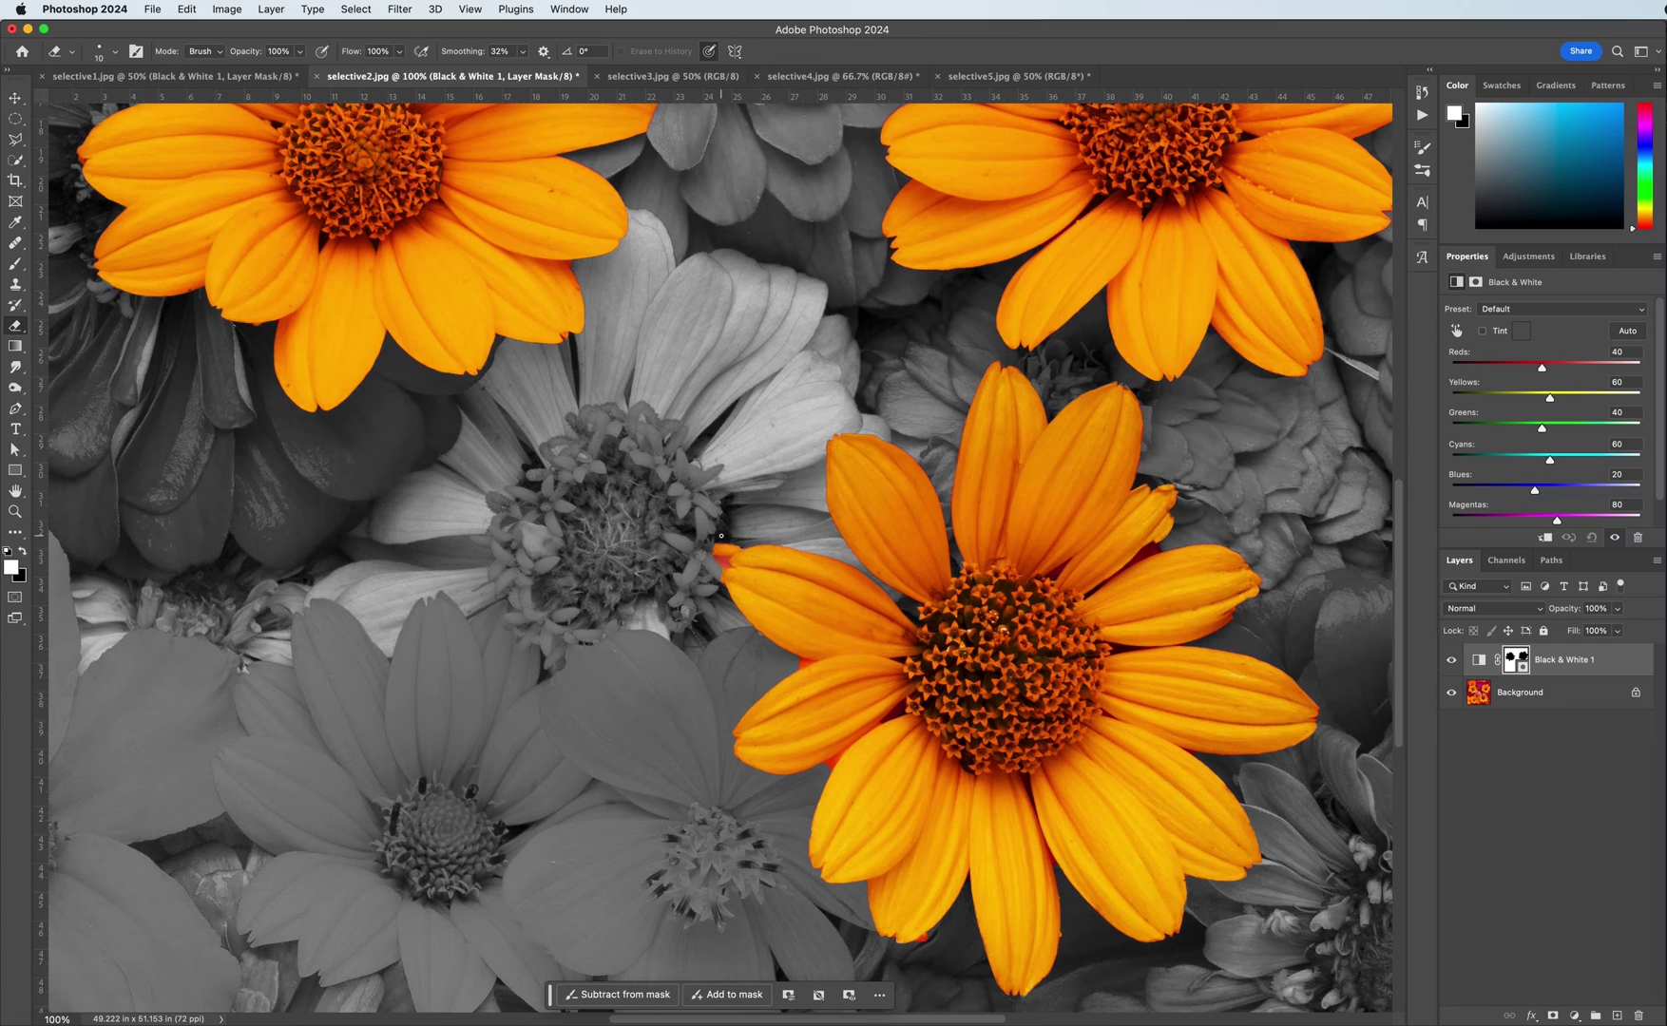
pyautogui.press(']')
pyautogui.press(']')
pyautogui.click(1514, 656)
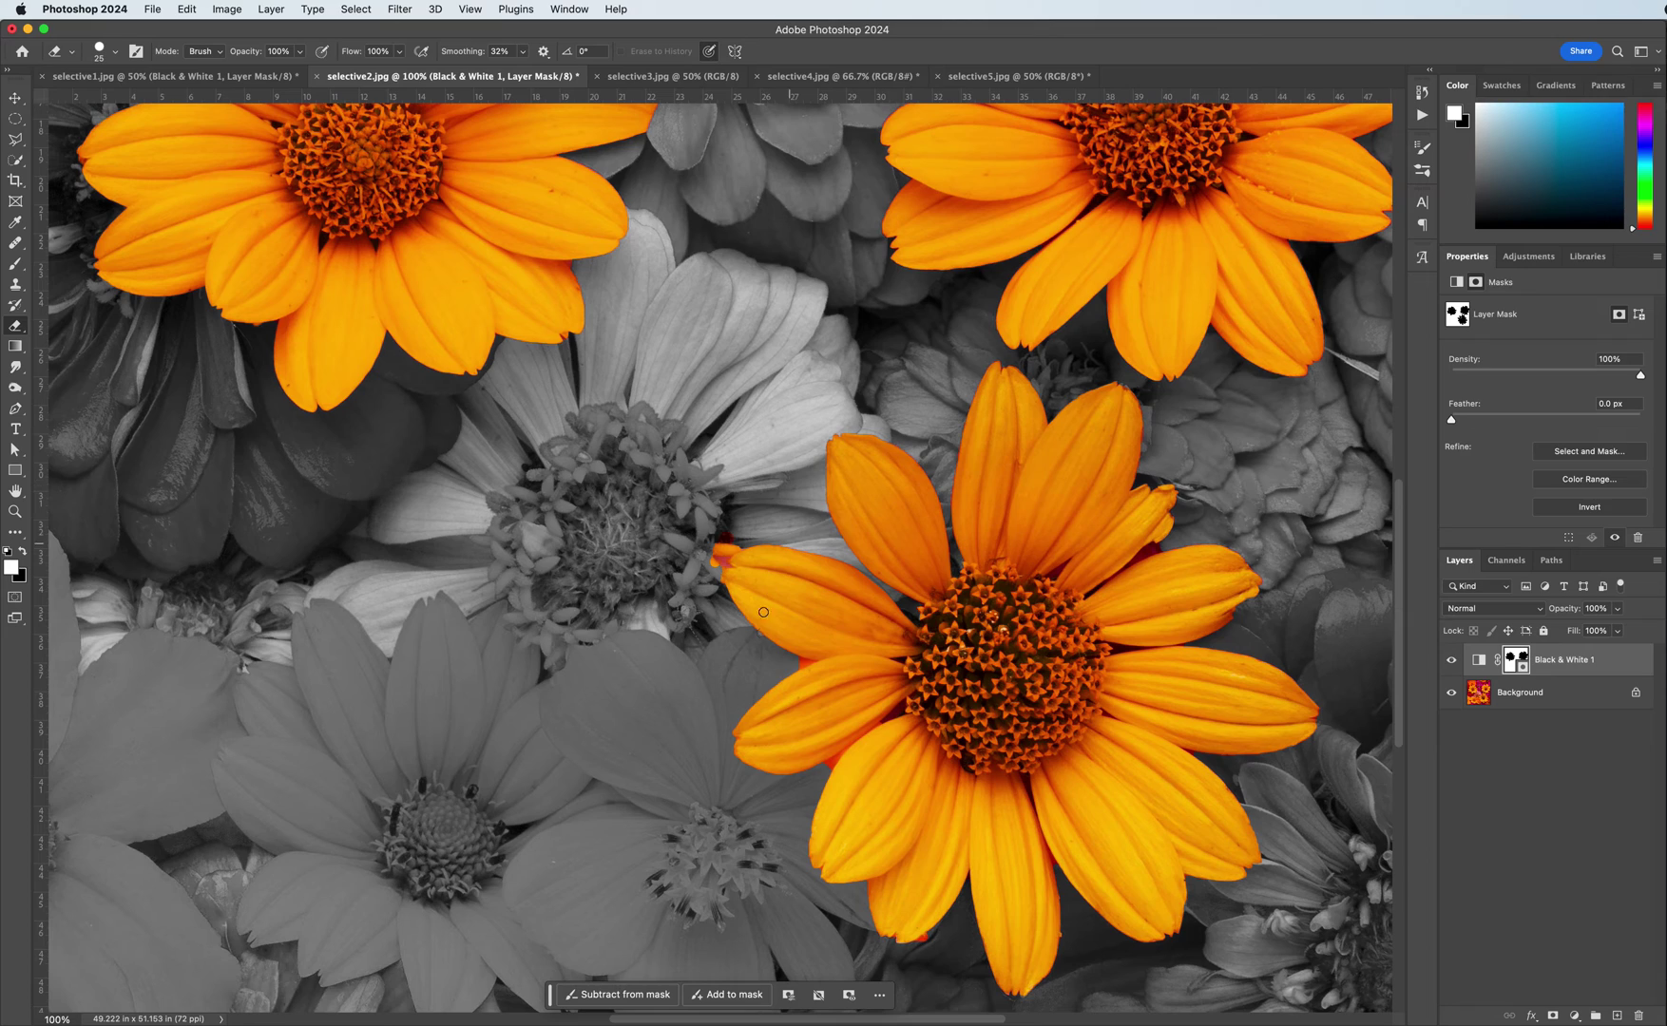
pyautogui.moveTo(732, 523)
pyautogui.mouseDown()
pyautogui.moveTo(717, 584)
pyautogui.moveTo(728, 530)
pyautogui.moveTo(705, 523)
pyautogui.moveTo(677, 556)
pyautogui.mouseUp()
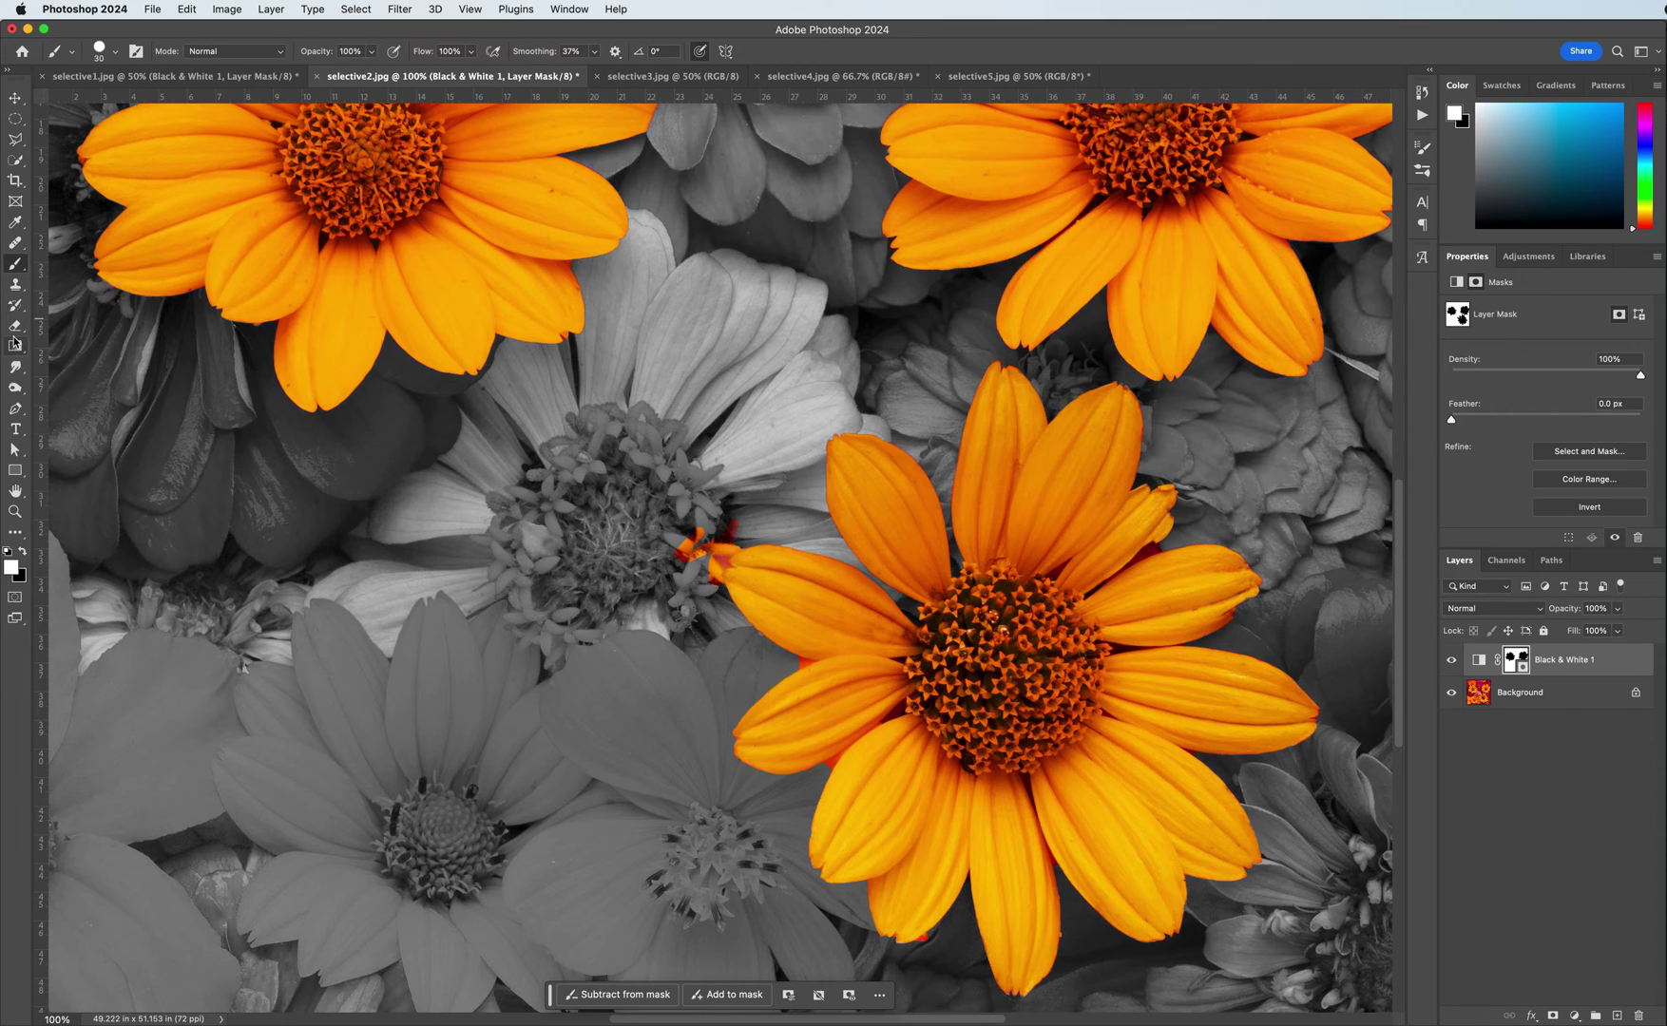
# Step: Paint white on the layer mask with the Brush tool to remove the stray colour around the lowest daisy's petals
pyautogui.click(23, 552)
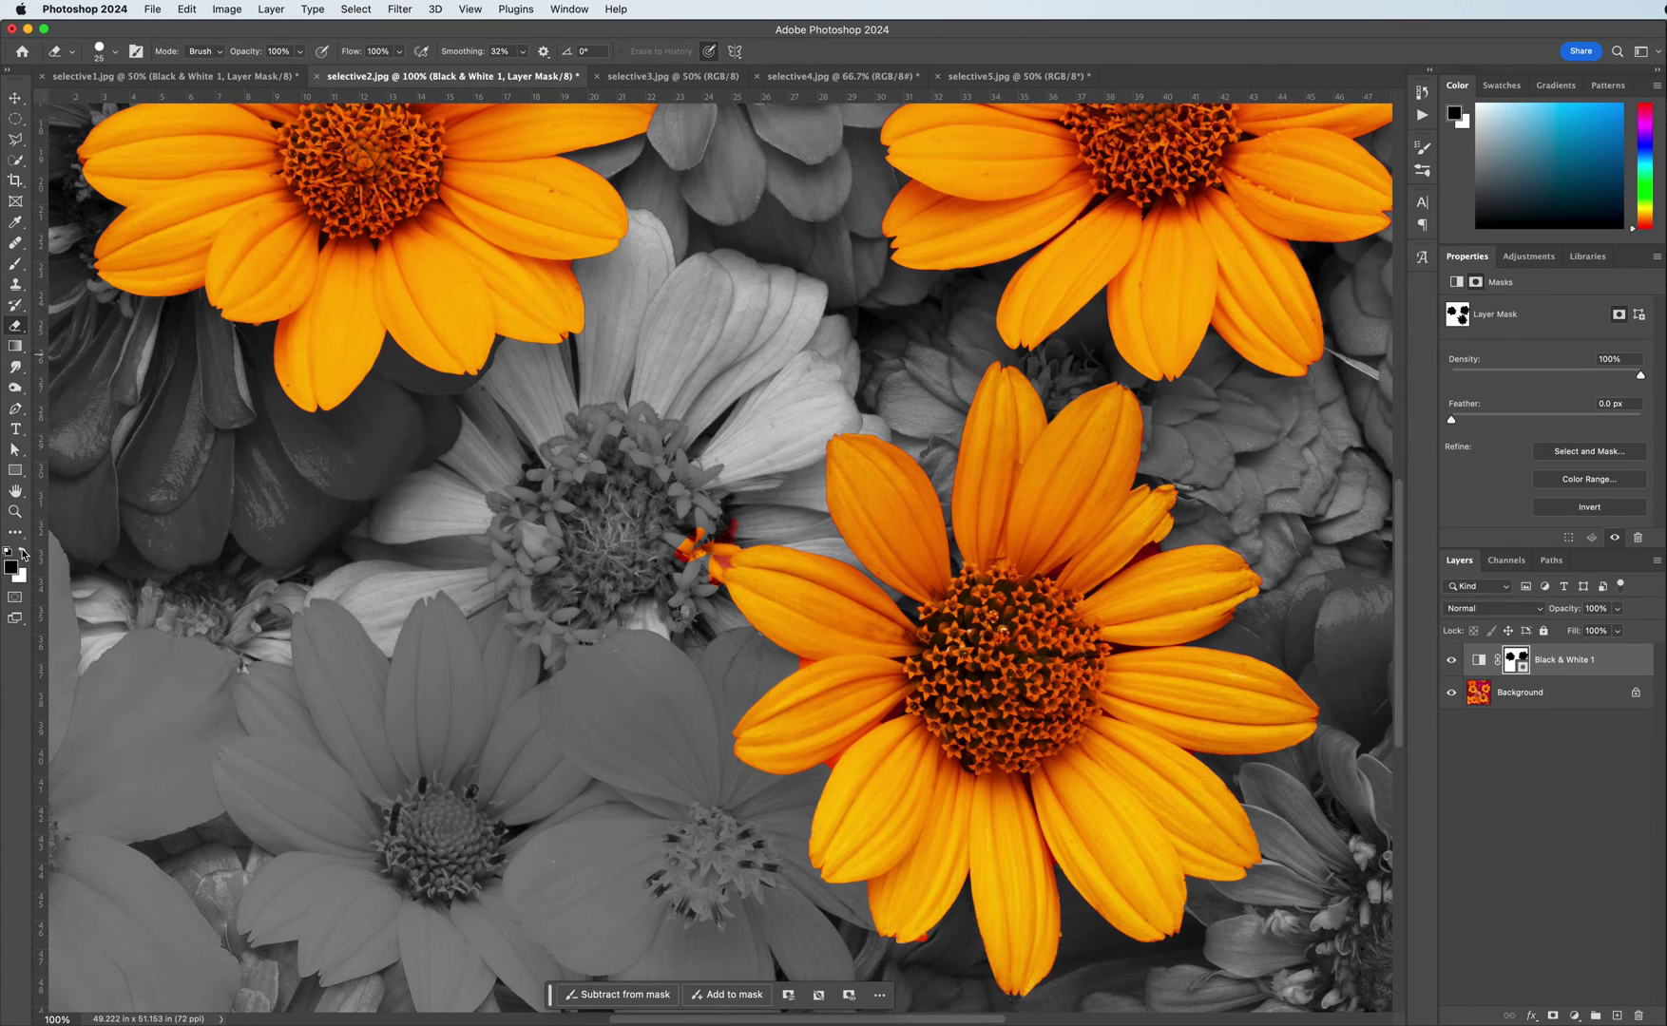
pyautogui.click(21, 558)
pyautogui.click(15, 269)
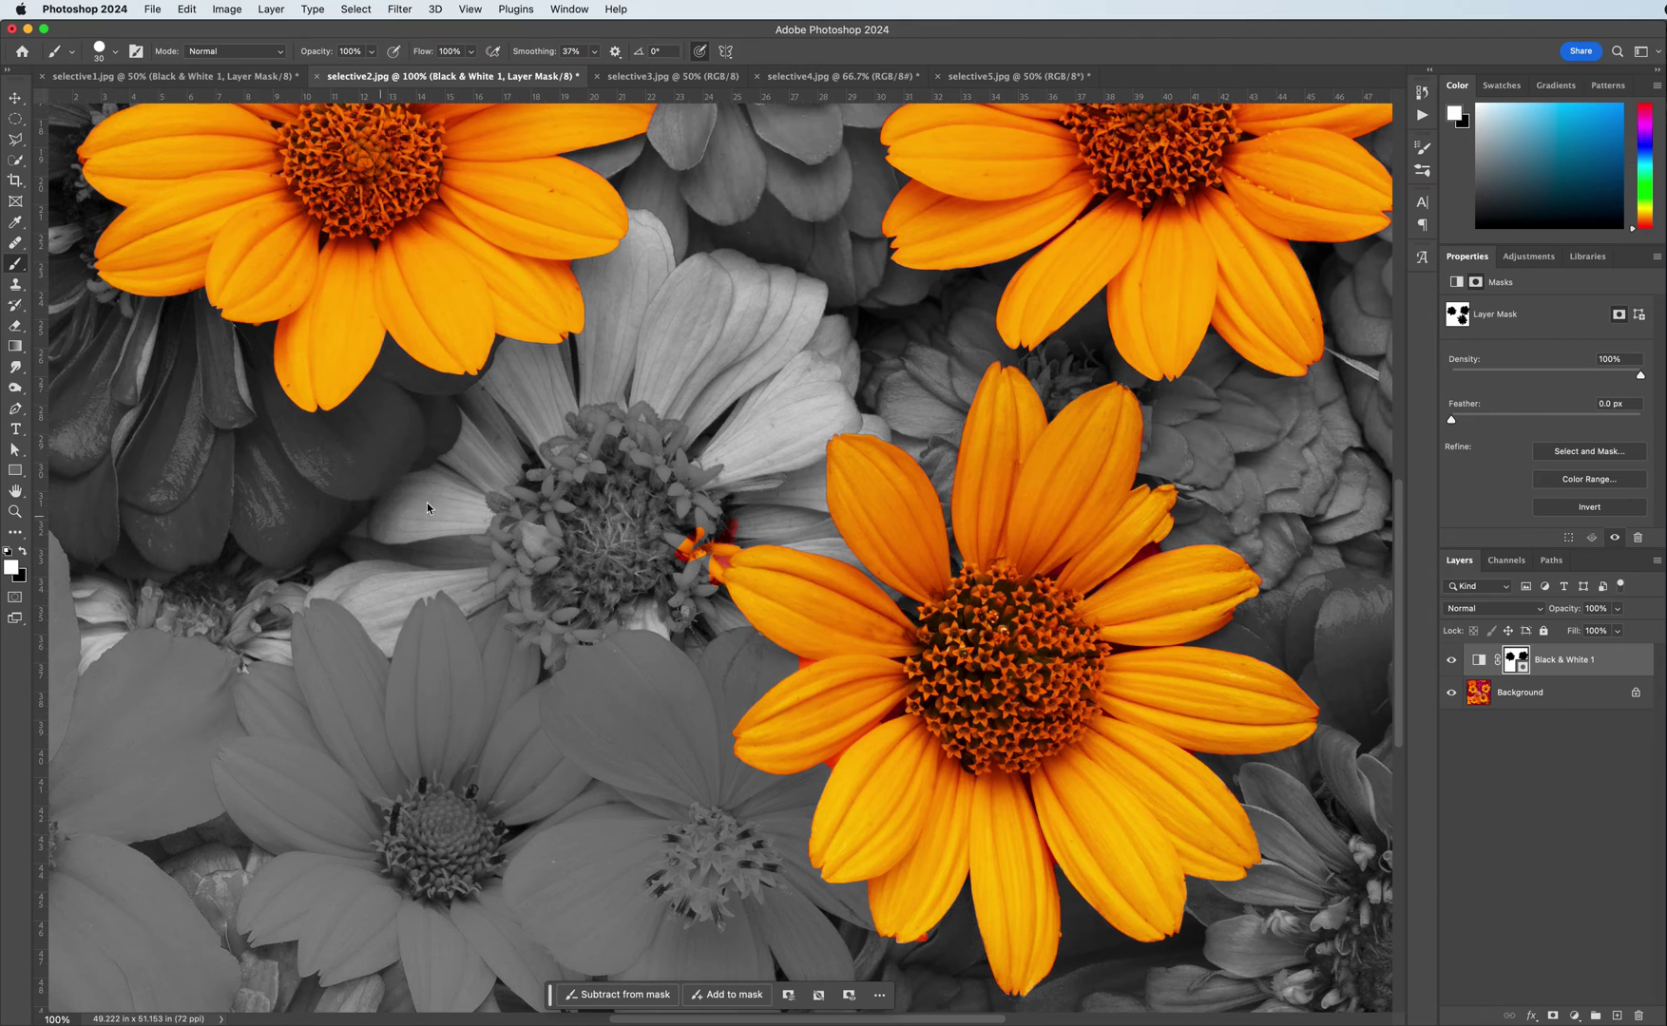
pyautogui.moveTo(715, 525)
pyautogui.mouseDown()
pyautogui.moveTo(670, 576)
pyautogui.moveTo(694, 546)
pyautogui.mouseUp()
pyautogui.moveTo(736, 523); pyautogui.dragTo(697, 580)
pyautogui.press('[')
pyautogui.press('[')
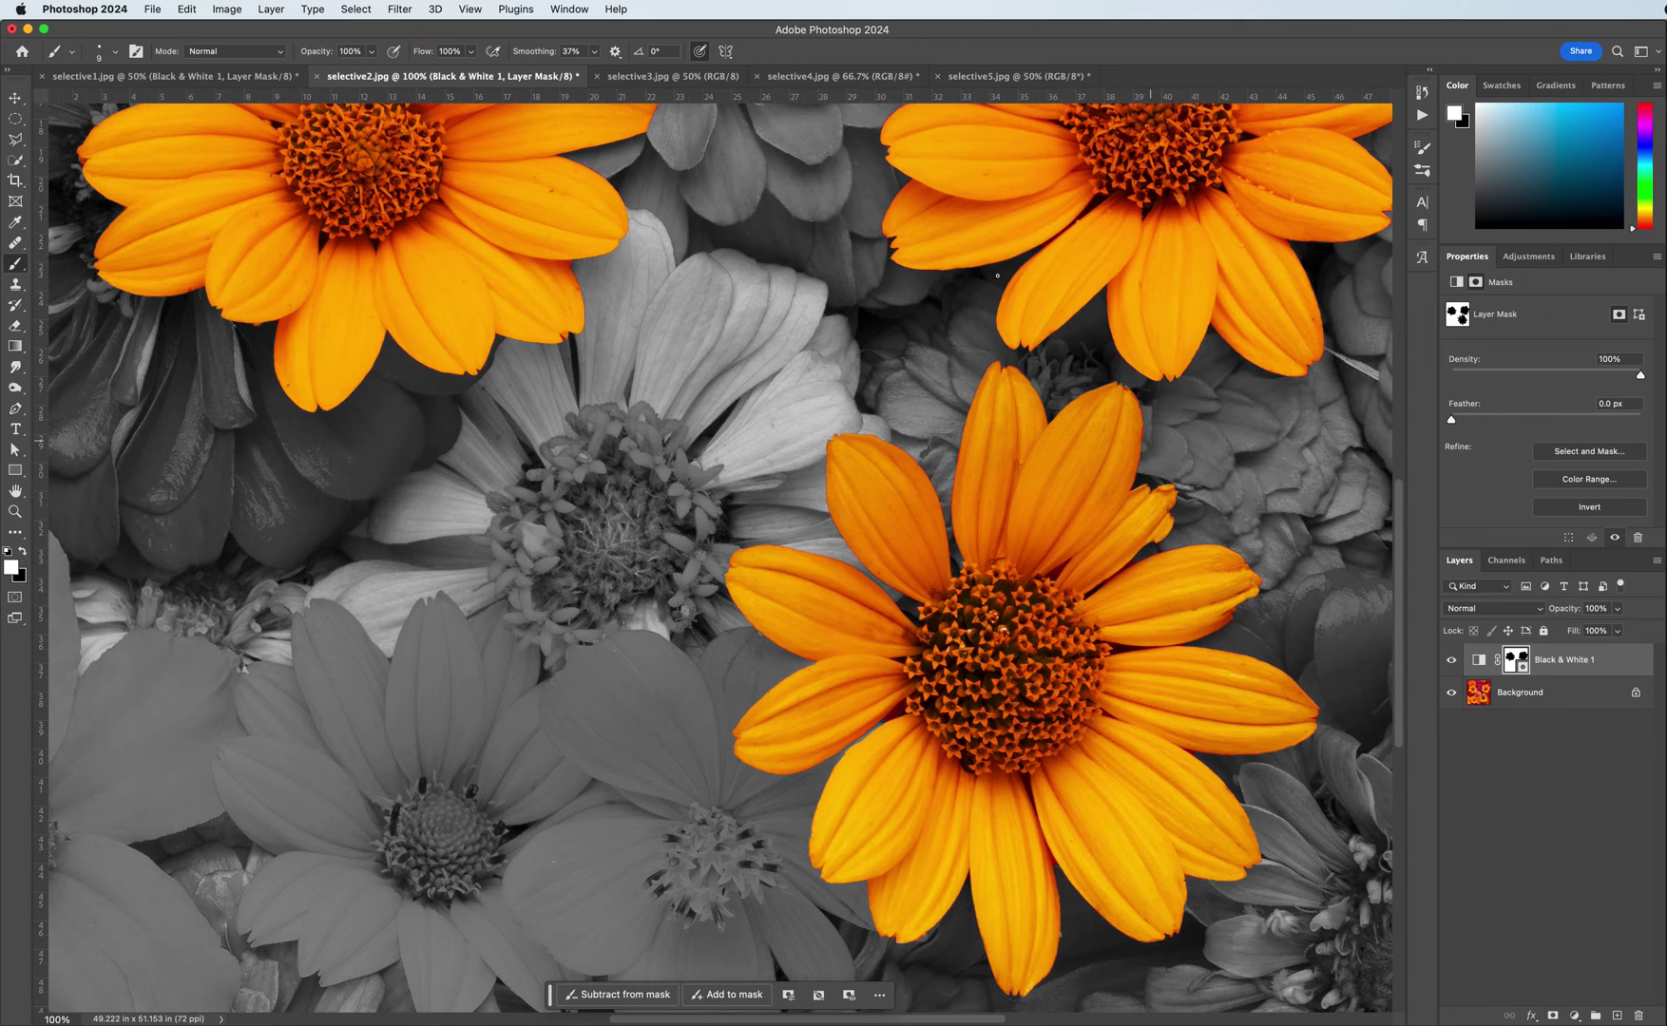
pyautogui.press('super+minus')
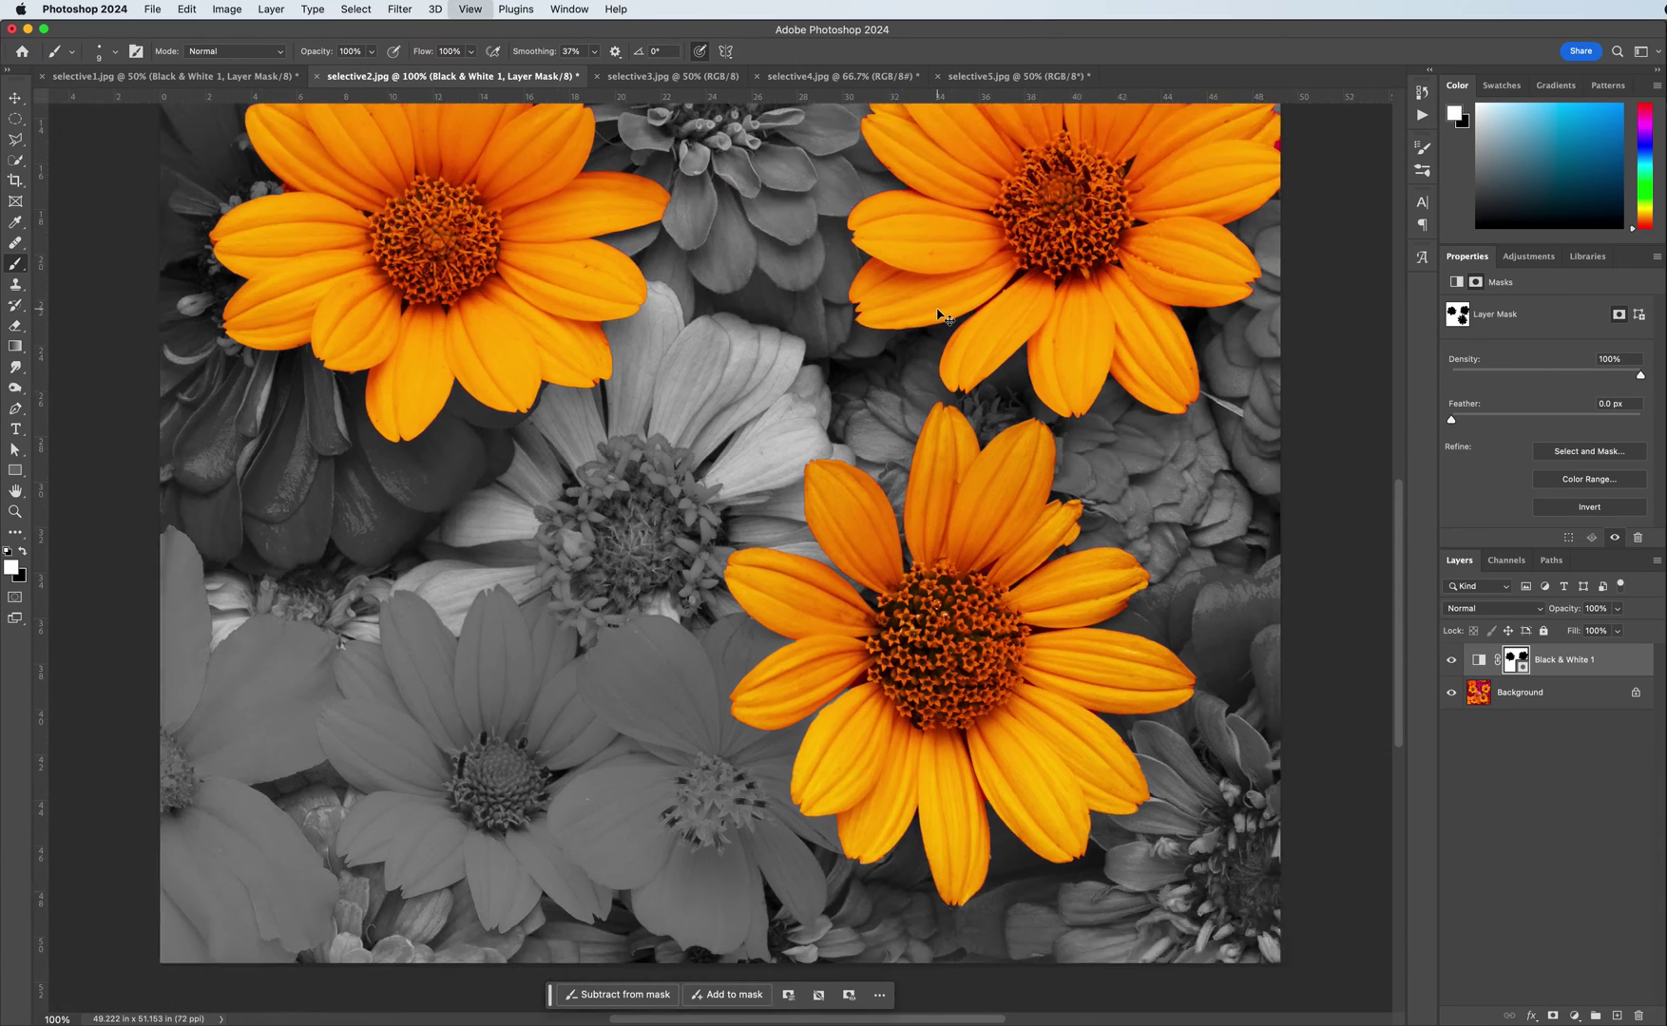
pyautogui.scroll(2, 324, 317)
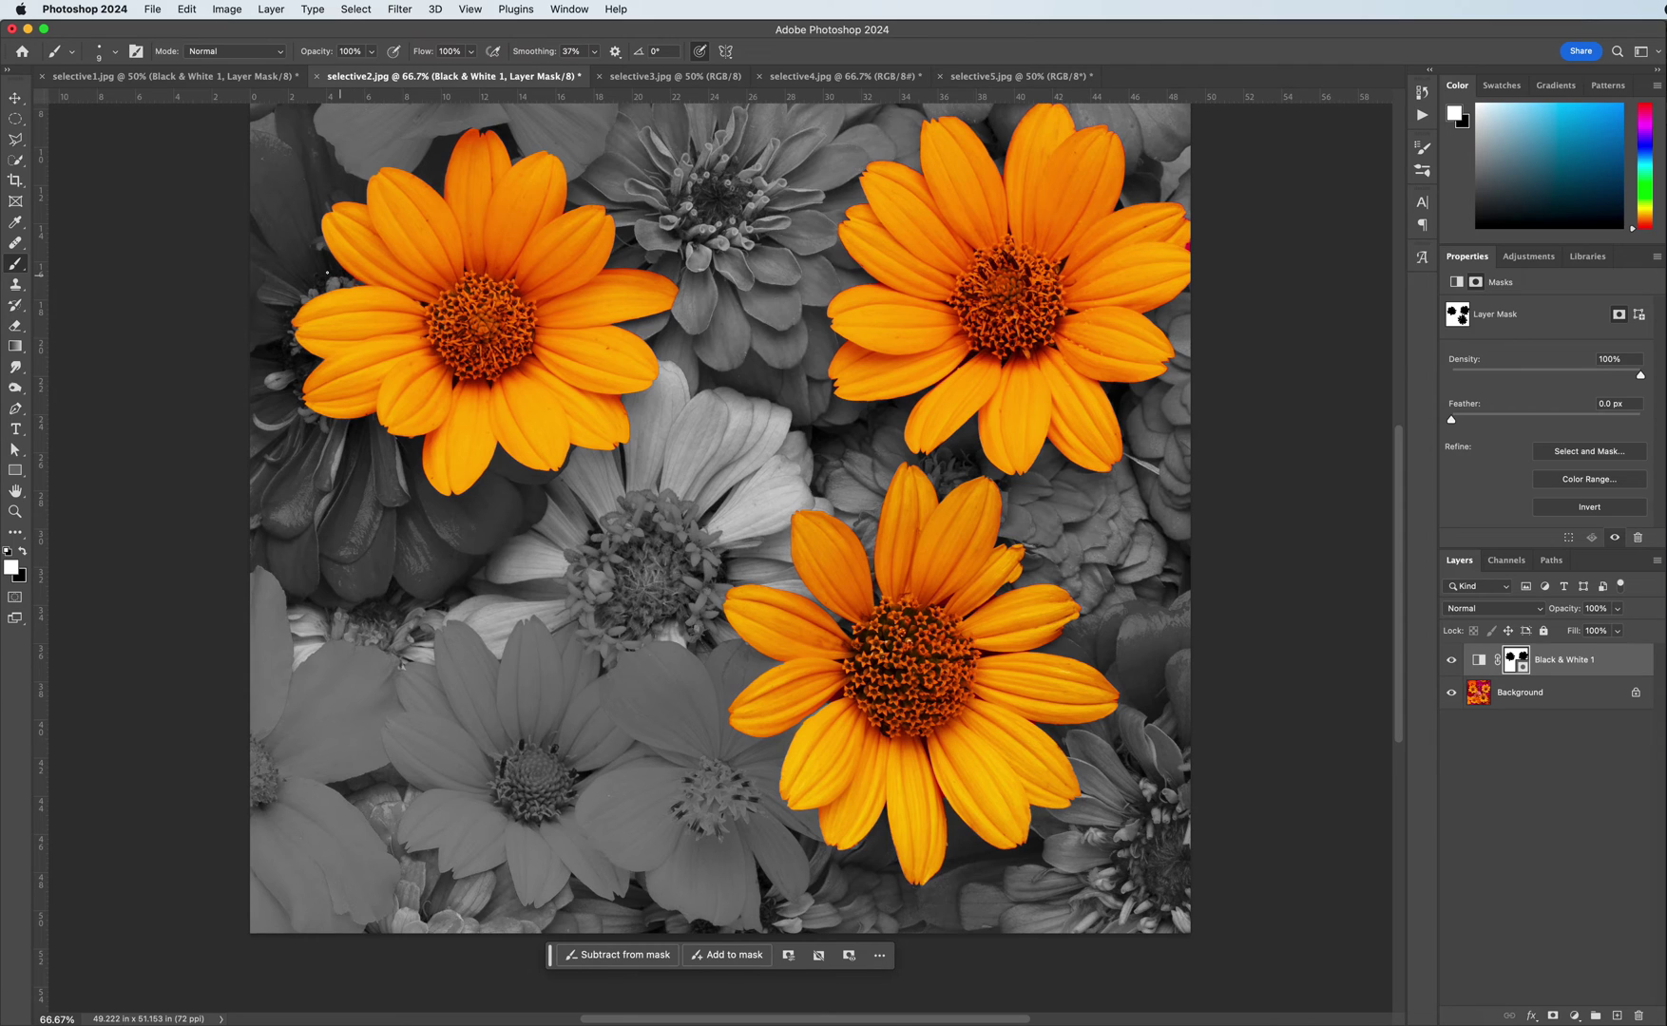
pyautogui.scroll(-3, 763, 383)
pyautogui.scroll(5, 763, 380)
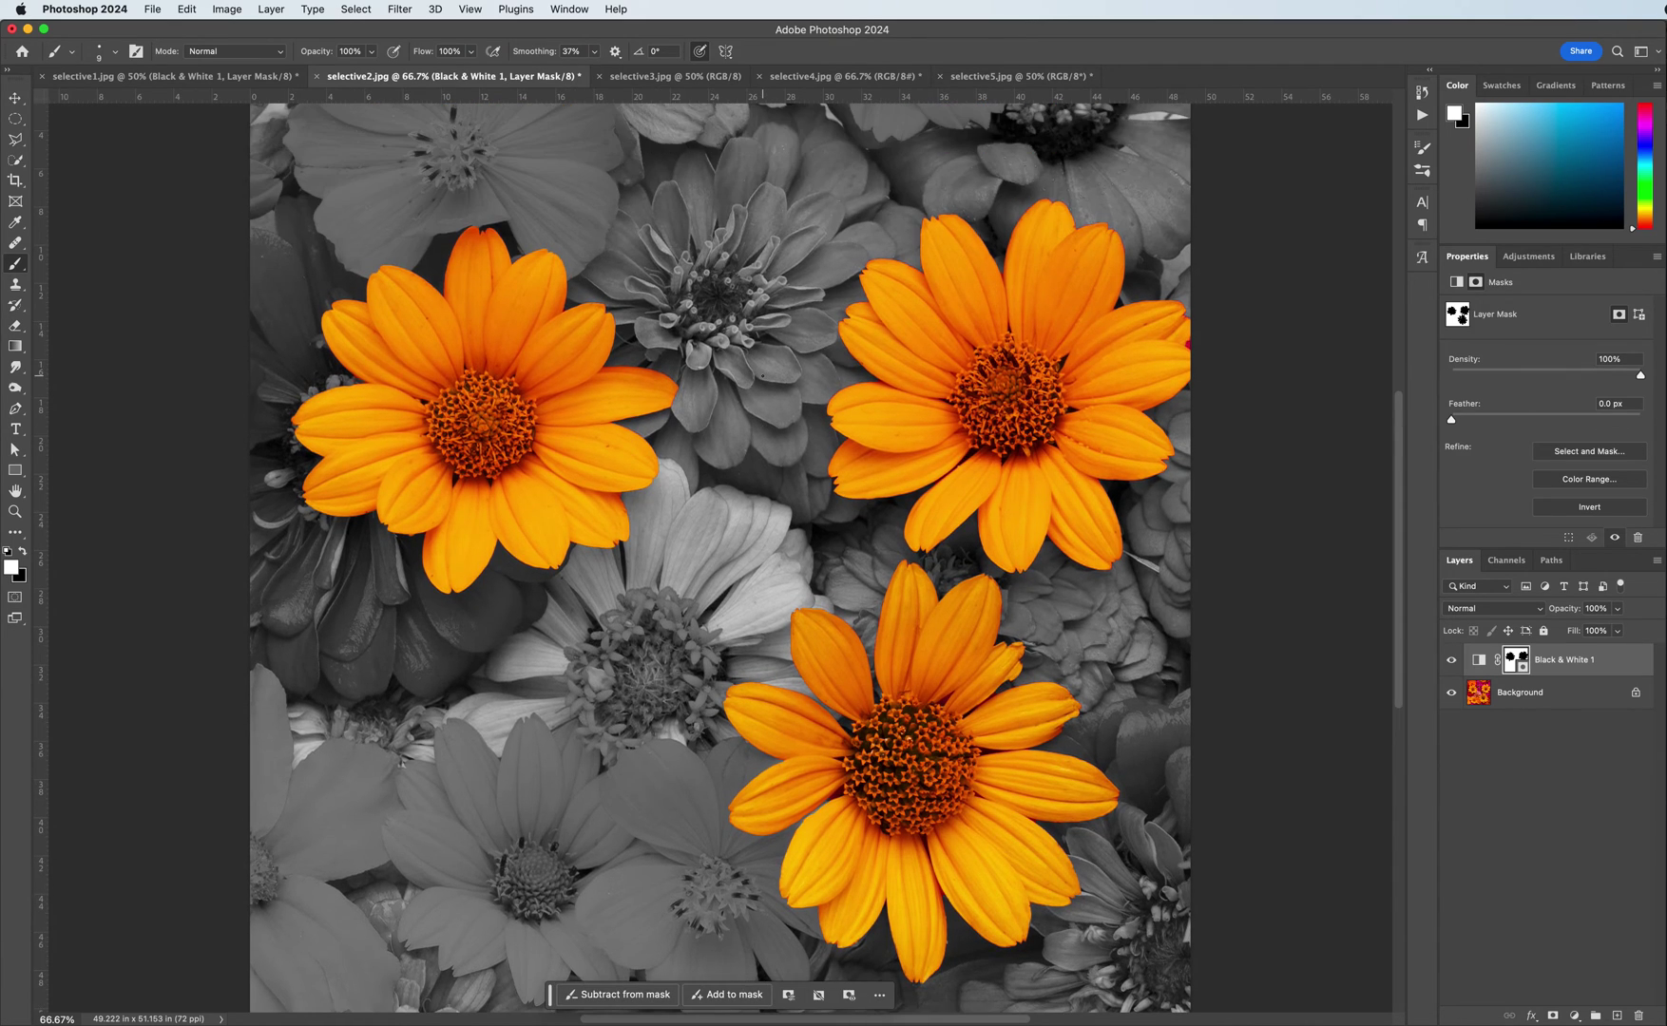
pyautogui.press('super+minus')
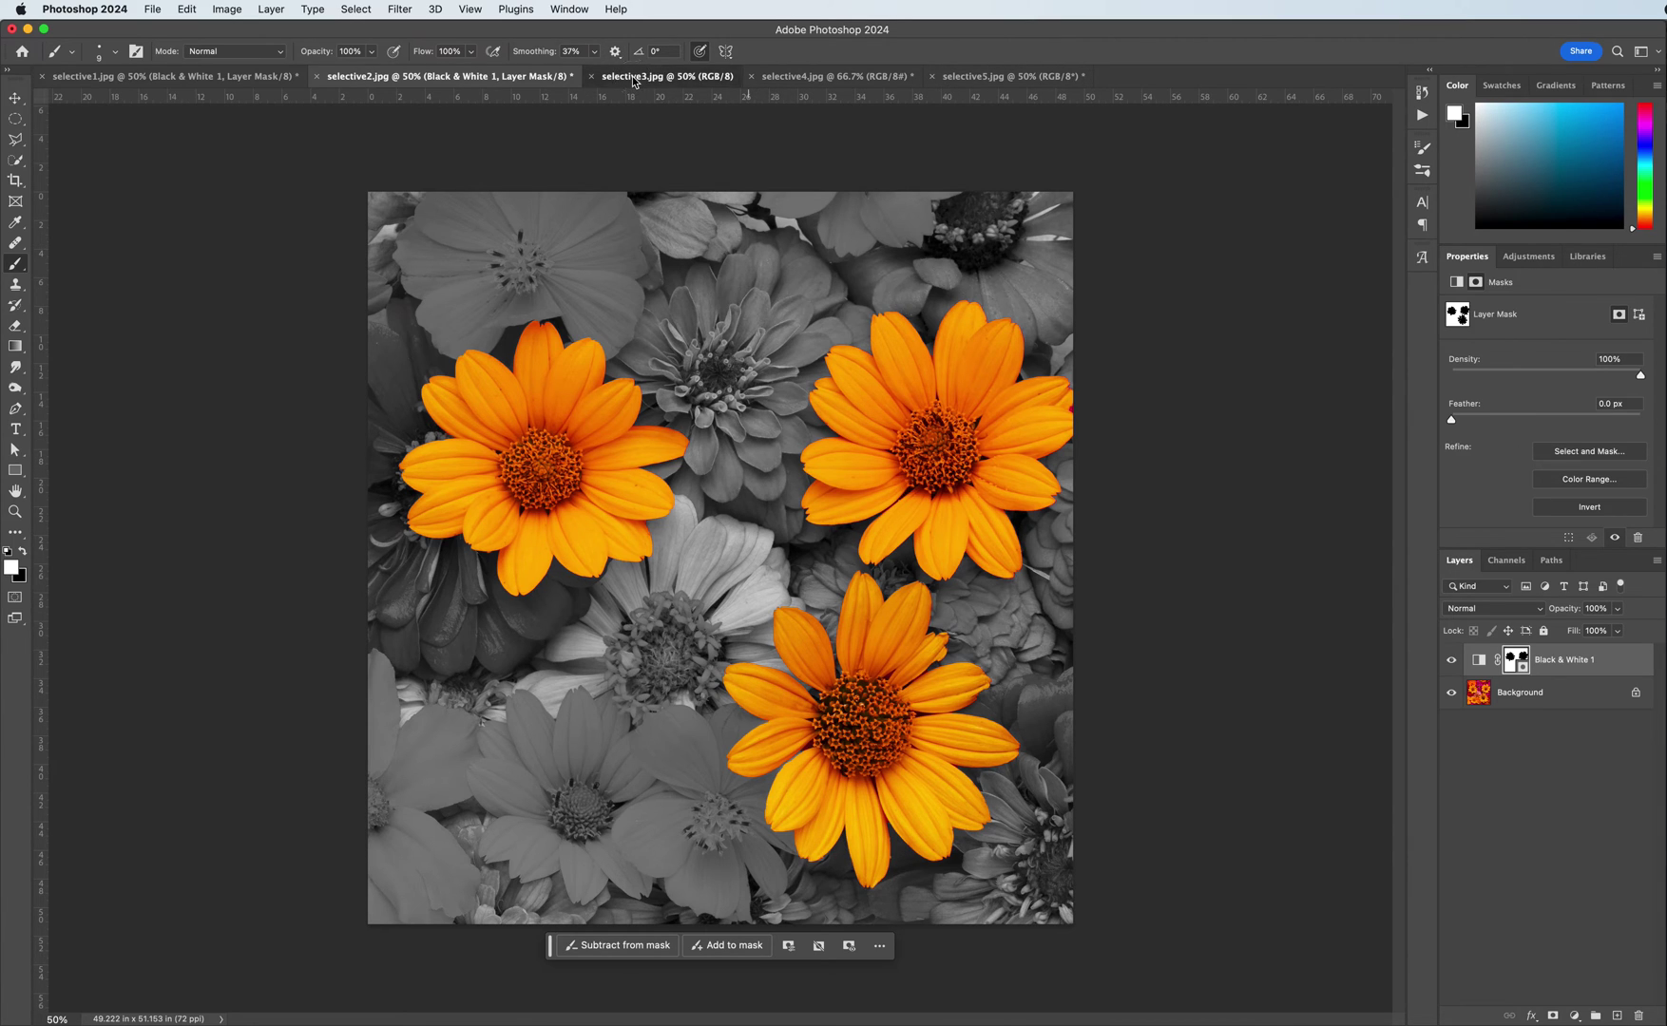
# Step: Switch to selective3.jpg, try an automatic subject selection and discard it
pyautogui.click(708, 78)
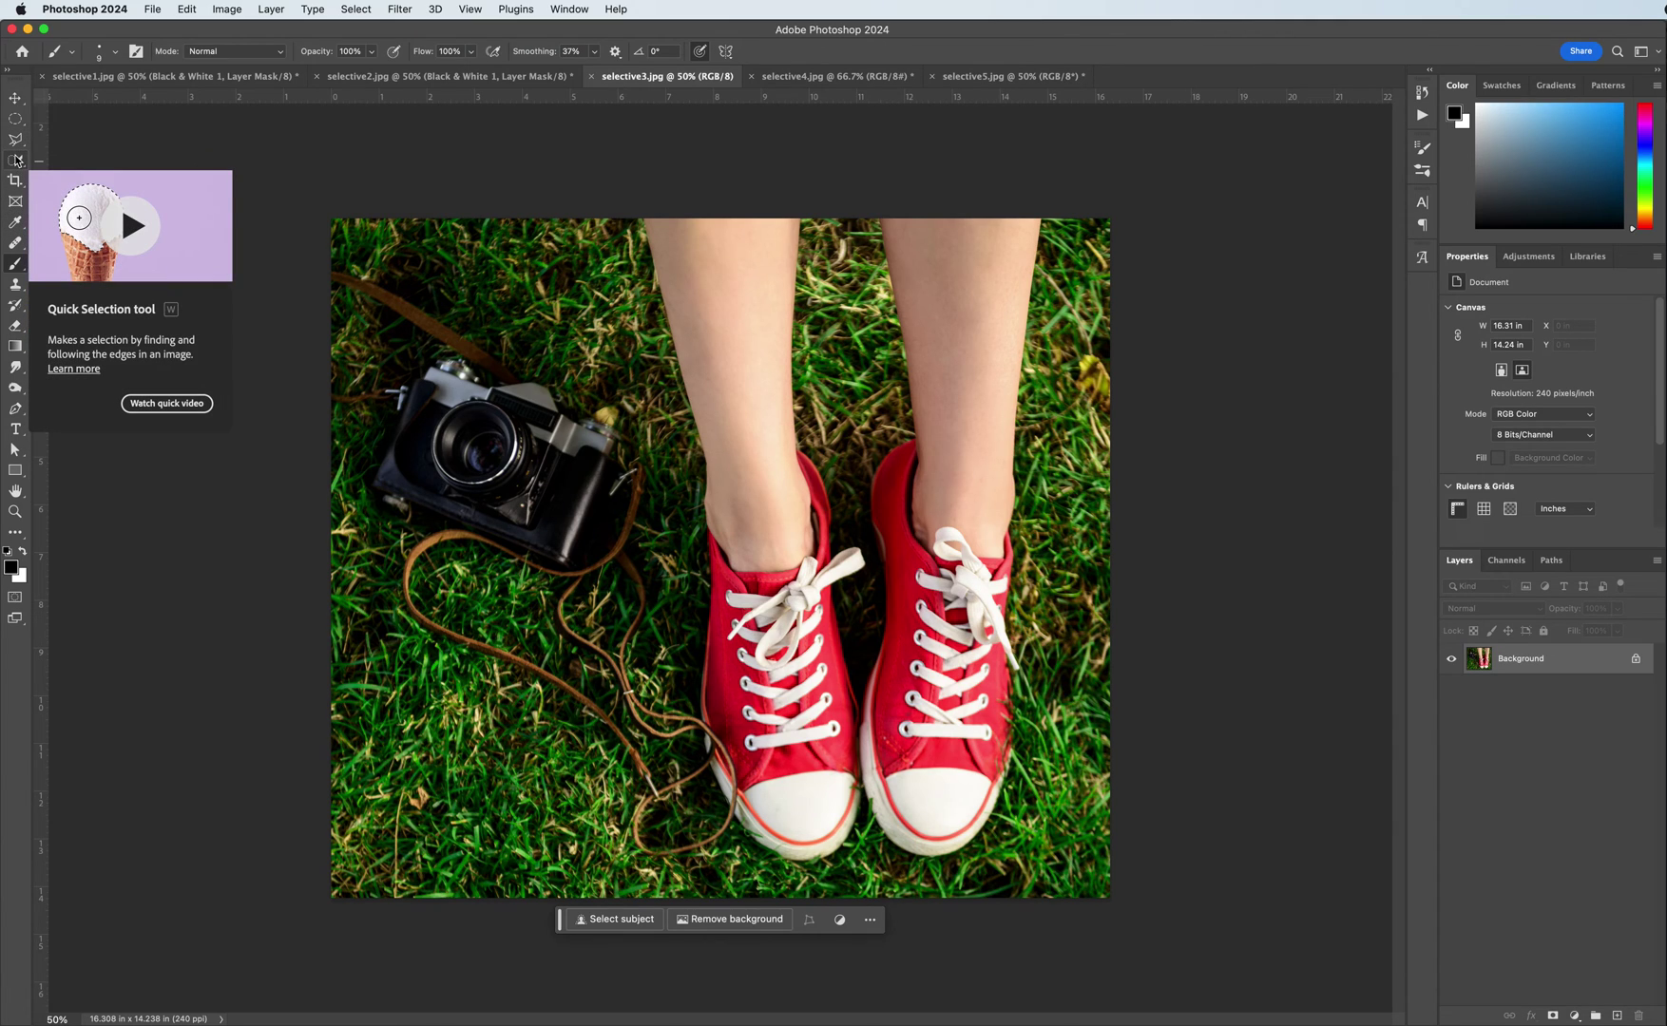
pyautogui.click(616, 919)
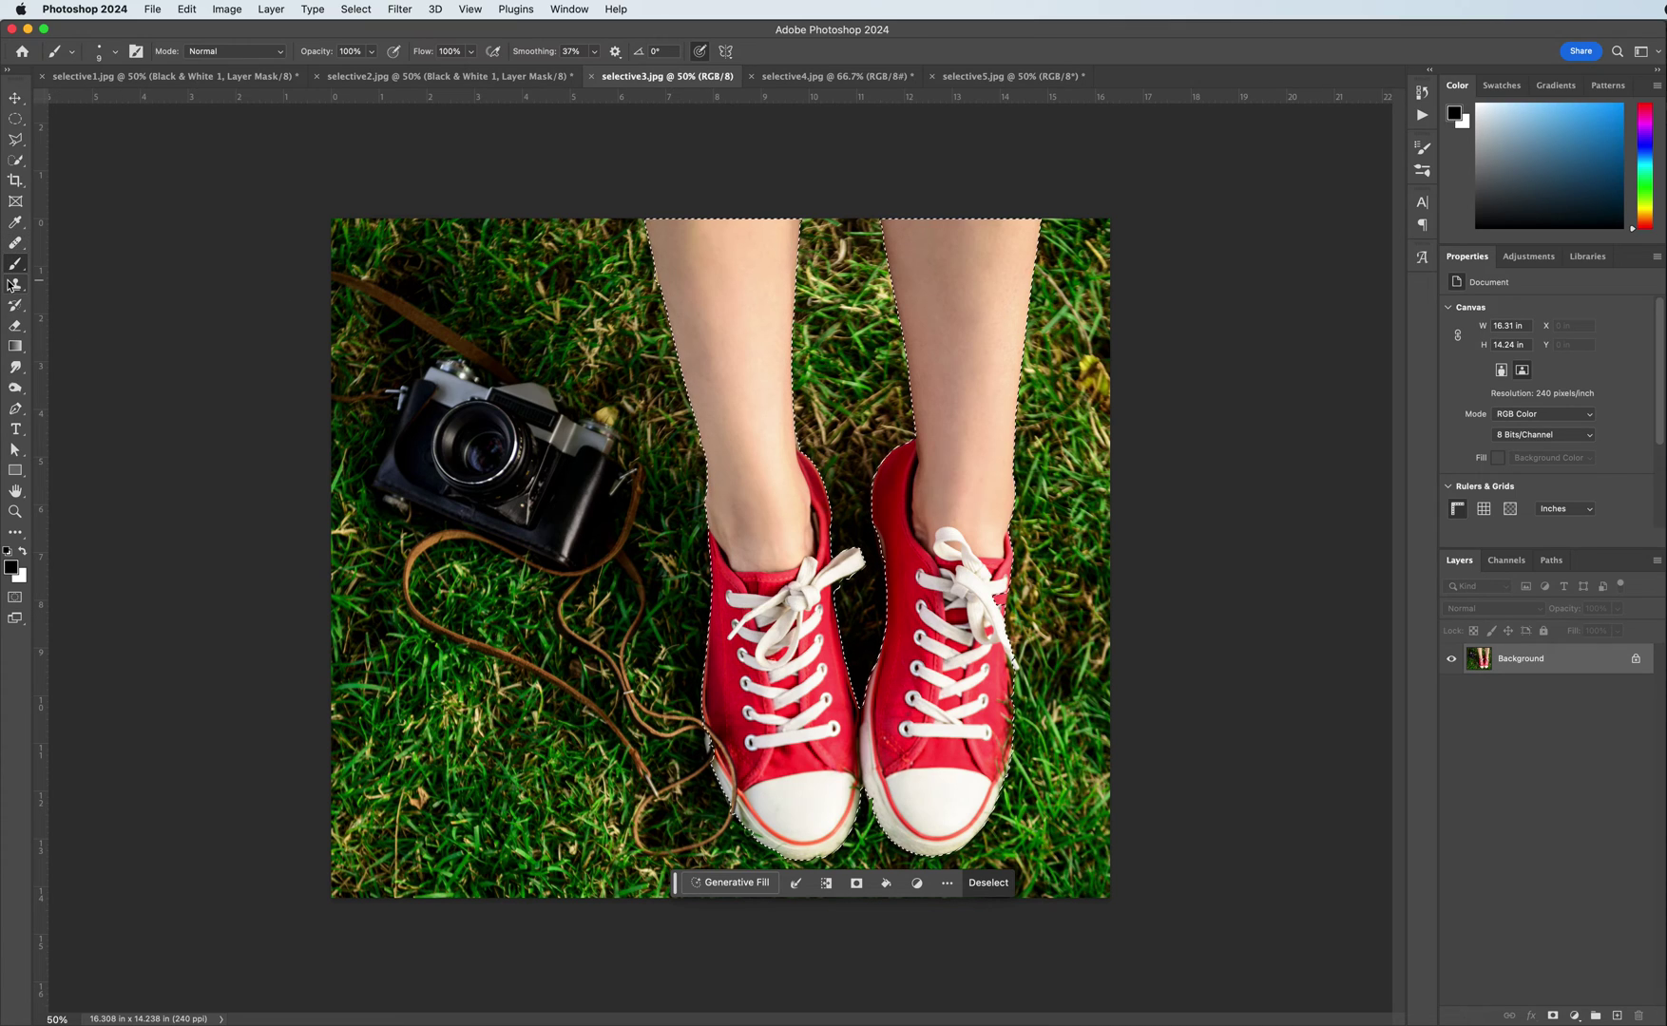
pyautogui.press('super+d')
# Step: Select both red sneakers, including their laces, with the Quick Selection tool, leaving out the legs
pyautogui.click(16, 160)
pyautogui.moveTo(728, 583)
pyautogui.mouseDown()
pyautogui.moveTo(779, 774)
pyautogui.moveTo(799, 744)
pyautogui.moveTo(805, 788)
pyautogui.moveTo(803, 827)
pyautogui.moveTo(756, 815)
pyautogui.moveTo(801, 839)
pyautogui.moveTo(826, 819)
pyautogui.moveTo(823, 843)
pyautogui.moveTo(850, 788)
pyautogui.moveTo(821, 700)
pyautogui.mouseUp()
pyautogui.click(756, 584)
pyautogui.moveTo(756, 583)
pyautogui.mouseDown()
pyautogui.moveTo(829, 567)
pyautogui.moveTo(801, 567)
pyautogui.moveTo(821, 544)
pyautogui.moveTo(823, 558)
pyautogui.moveTo(811, 473)
pyautogui.mouseUp()
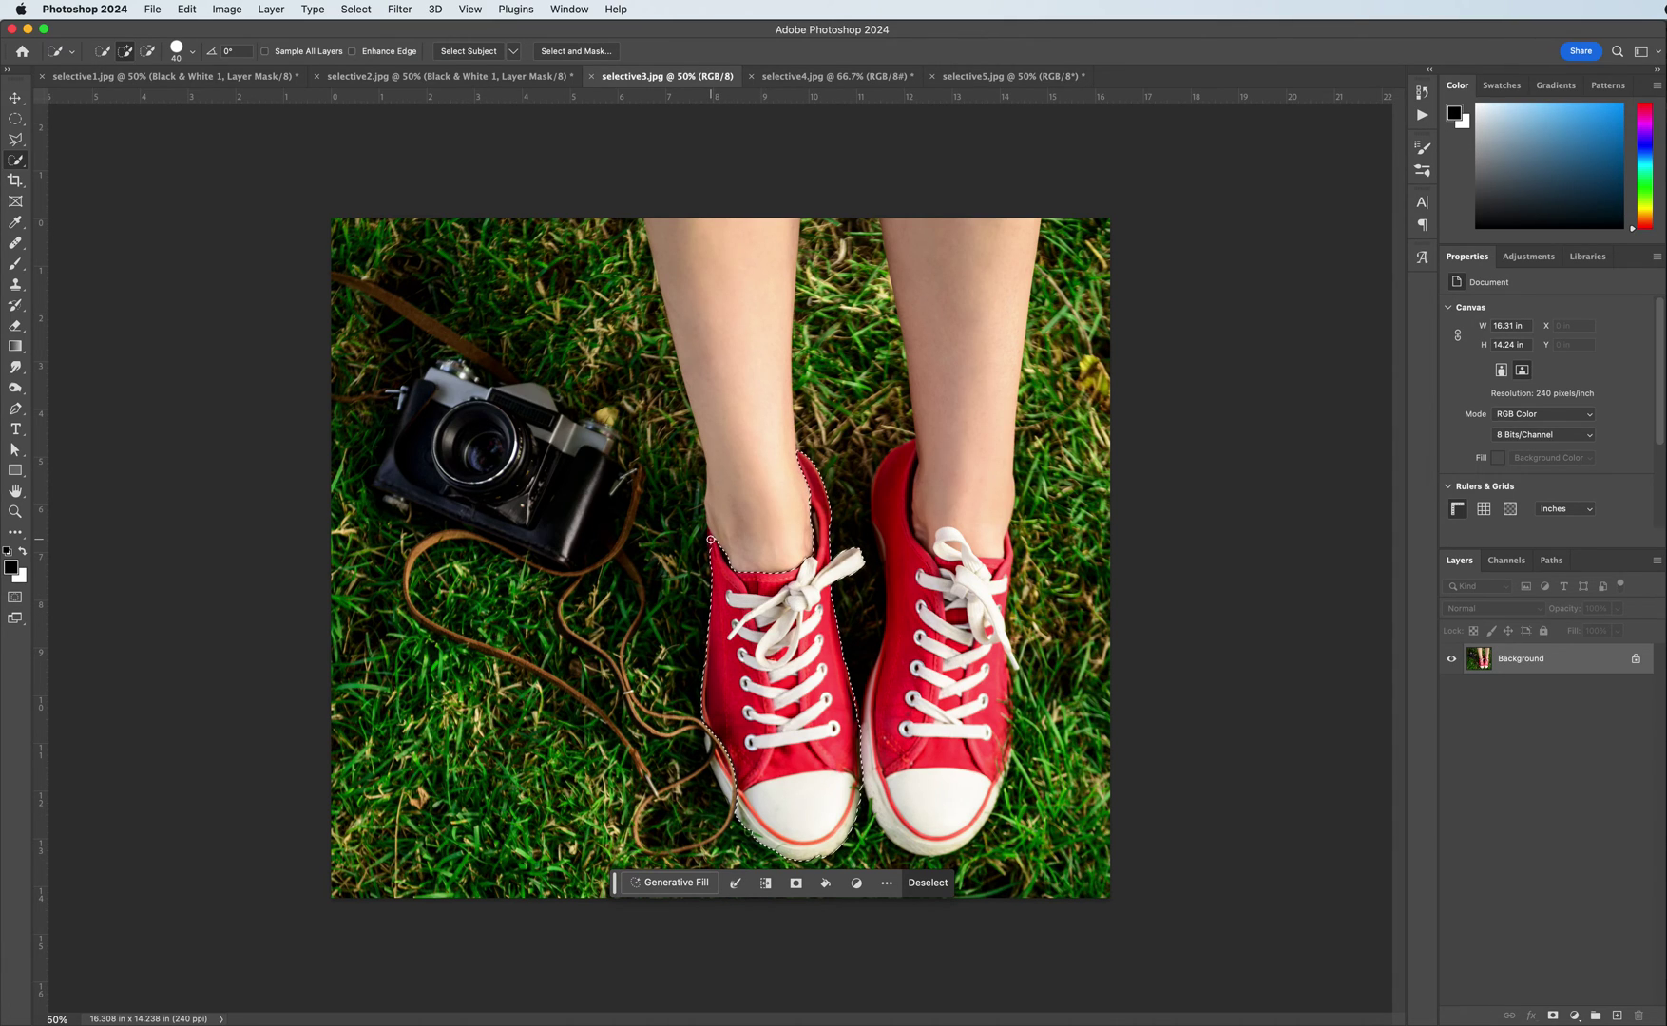
pyautogui.press('[')
pyautogui.press('[')
pyautogui.moveTo(847, 576)
pyautogui.mouseDown()
pyautogui.moveTo(907, 755)
pyautogui.moveTo(969, 633)
pyautogui.moveTo(900, 829)
pyautogui.moveTo(919, 830)
pyautogui.moveTo(986, 671)
pyautogui.moveTo(1005, 771)
pyautogui.moveTo(1001, 569)
pyautogui.mouseUp()
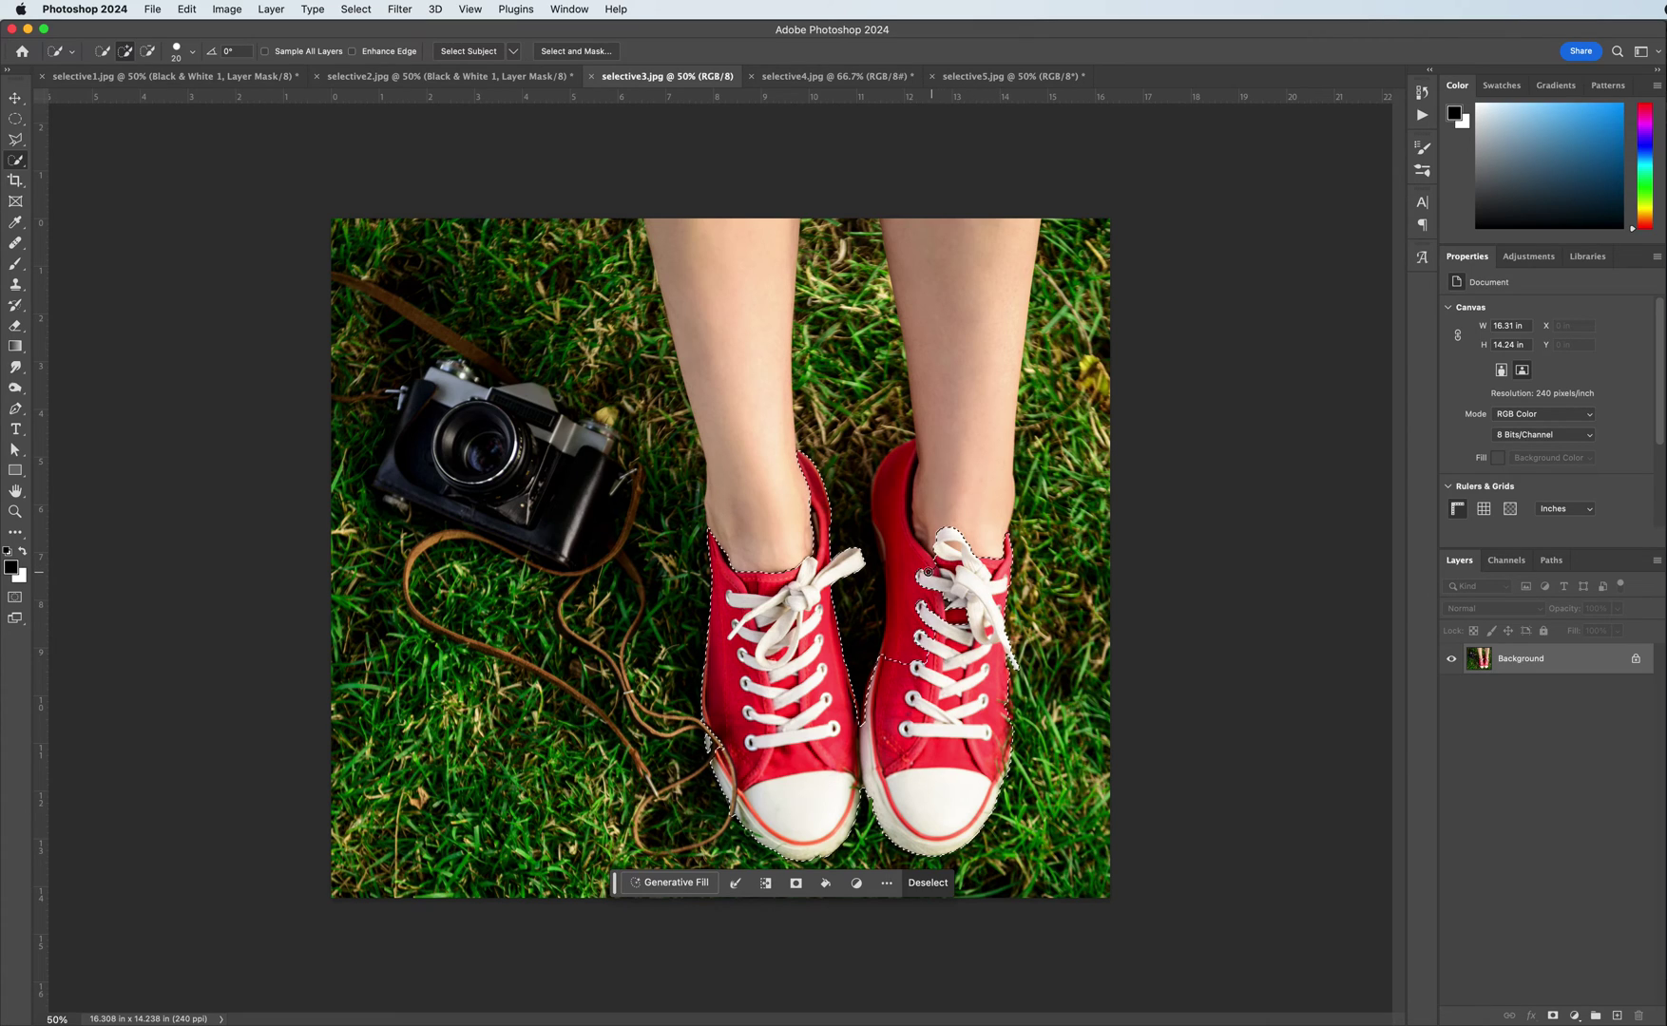
pyautogui.moveTo(910, 590); pyautogui.dragTo(883, 498)
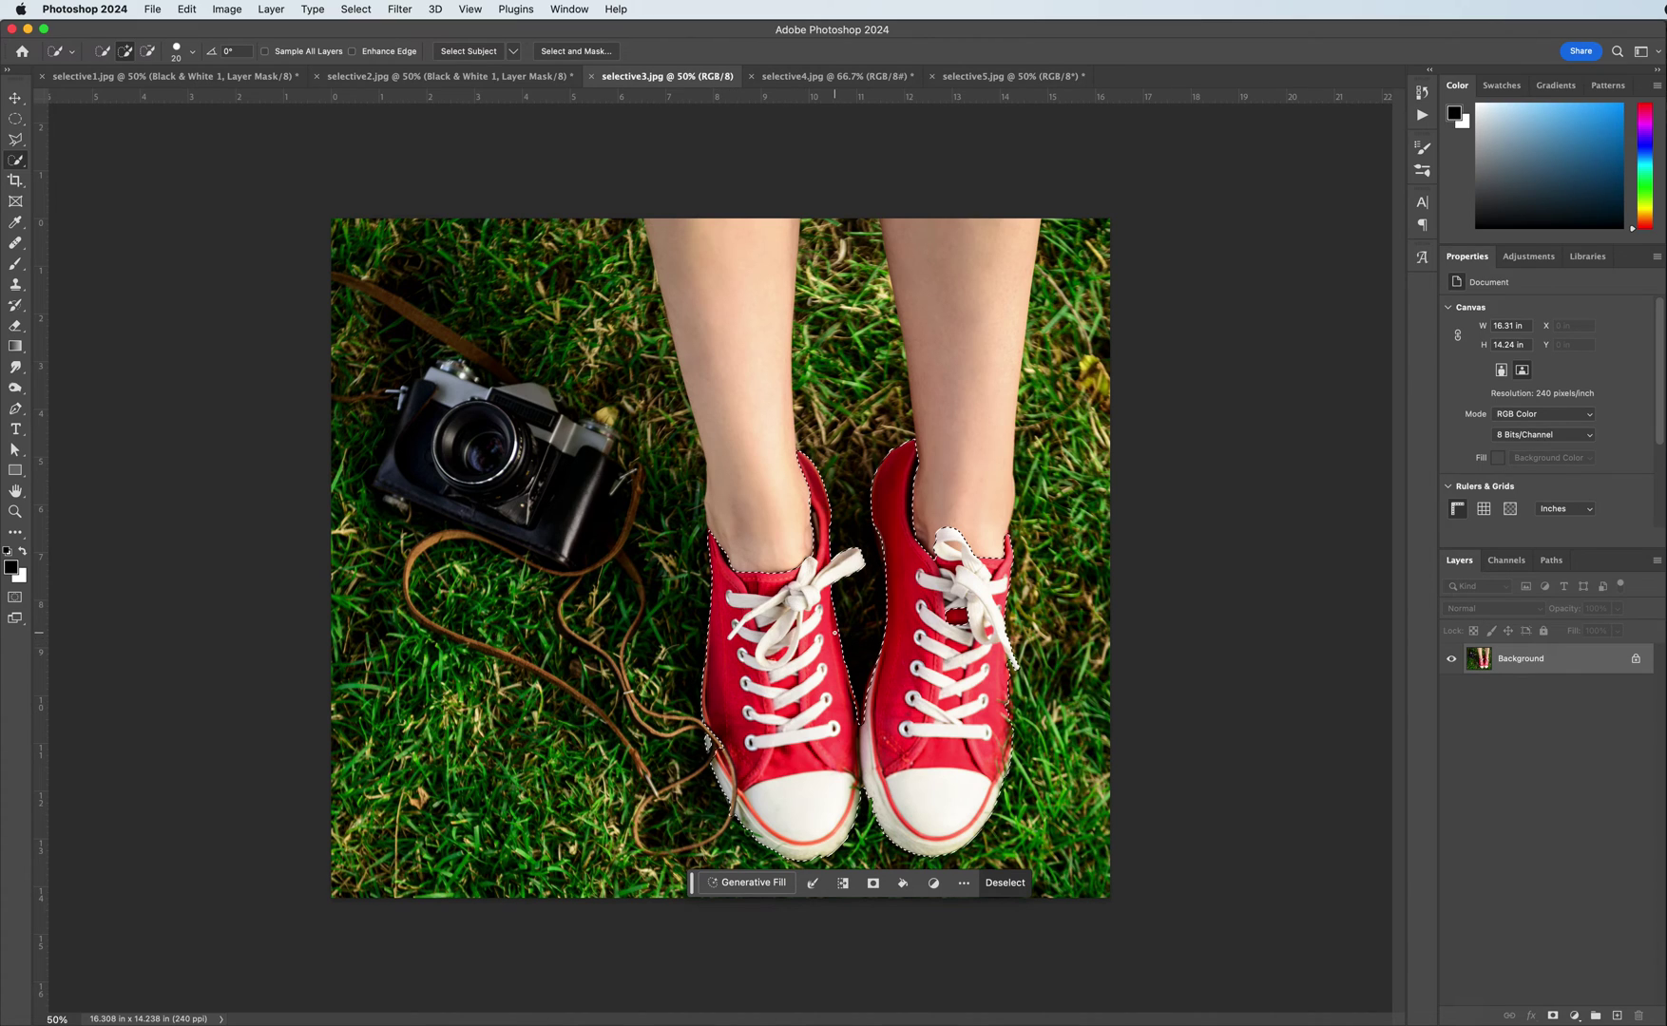
# Step: Turn everything except the selected sneakers black and white with a Black & White adjustment layer and an inverted mask
pyautogui.click(1524, 258)
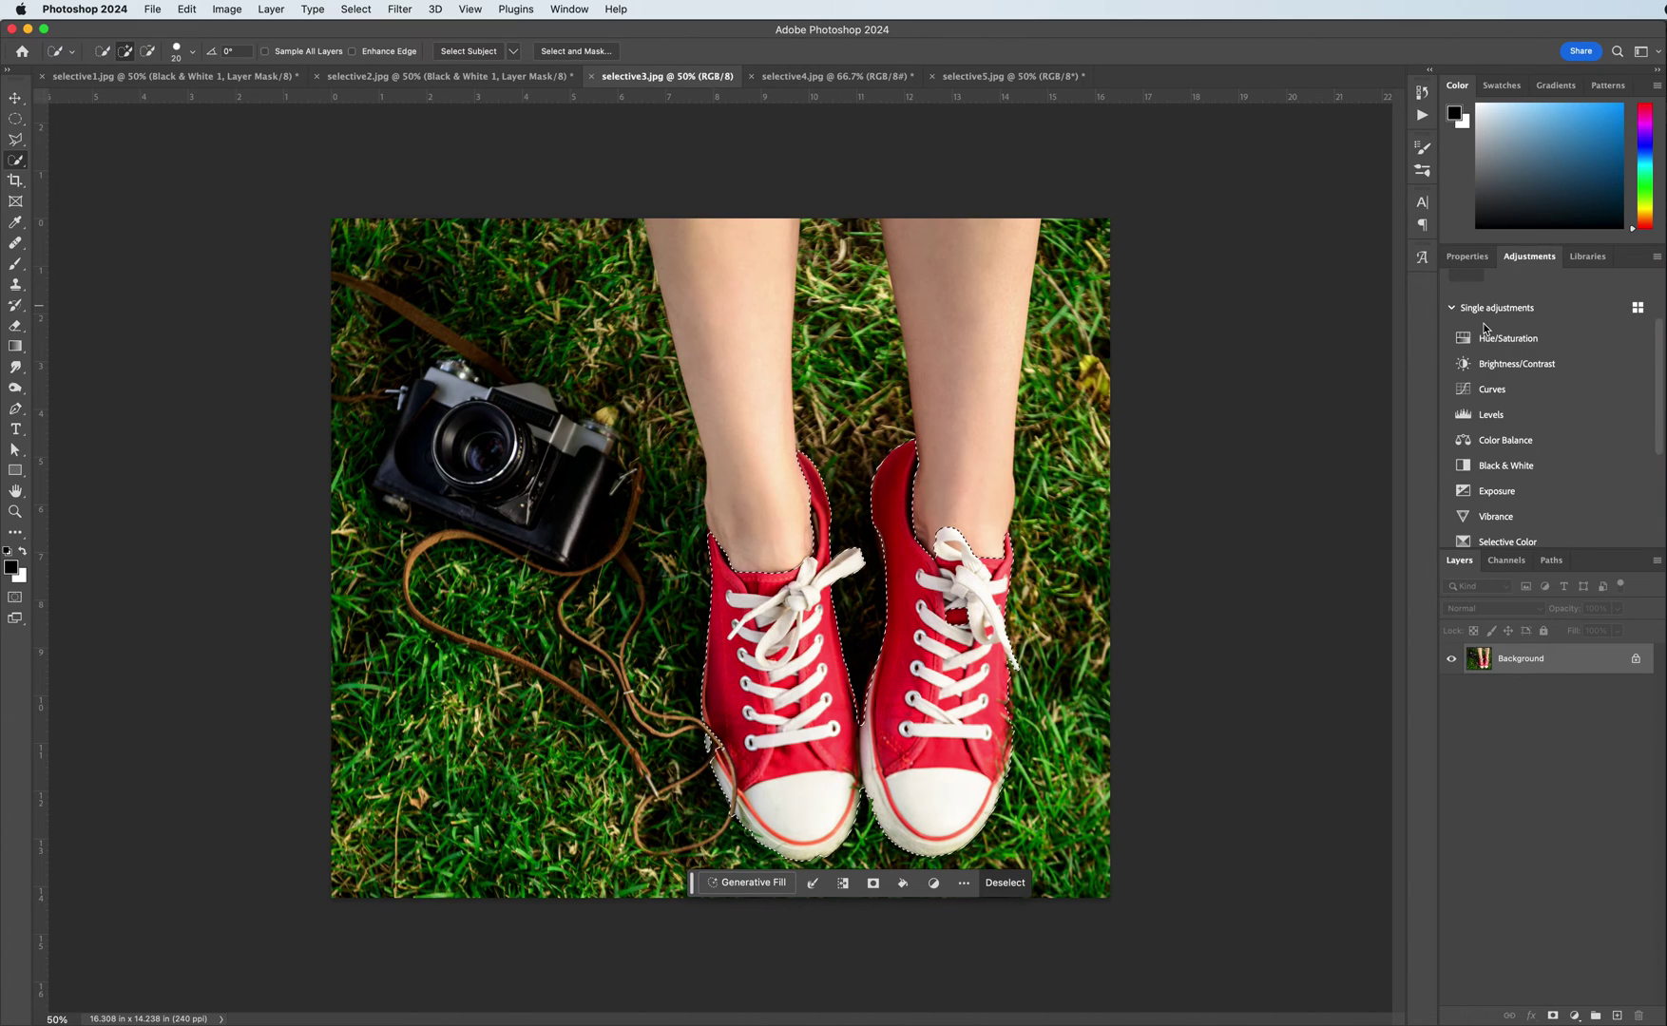
pyautogui.click(1505, 466)
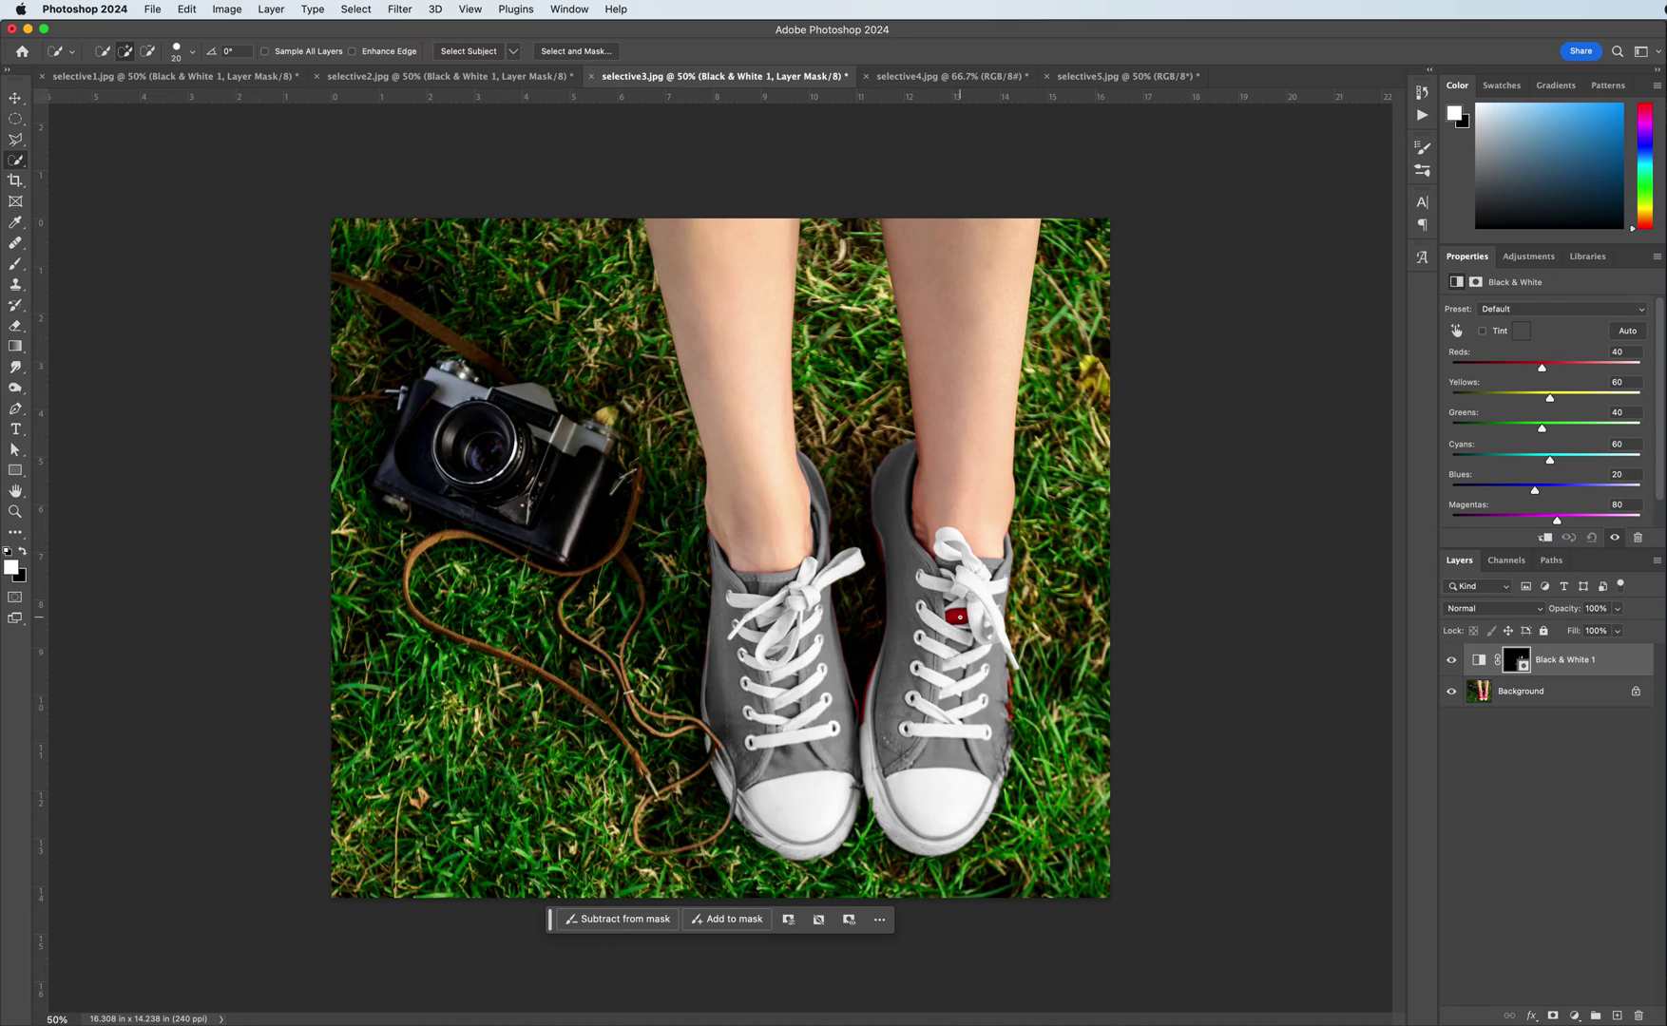
pyautogui.click(15, 325)
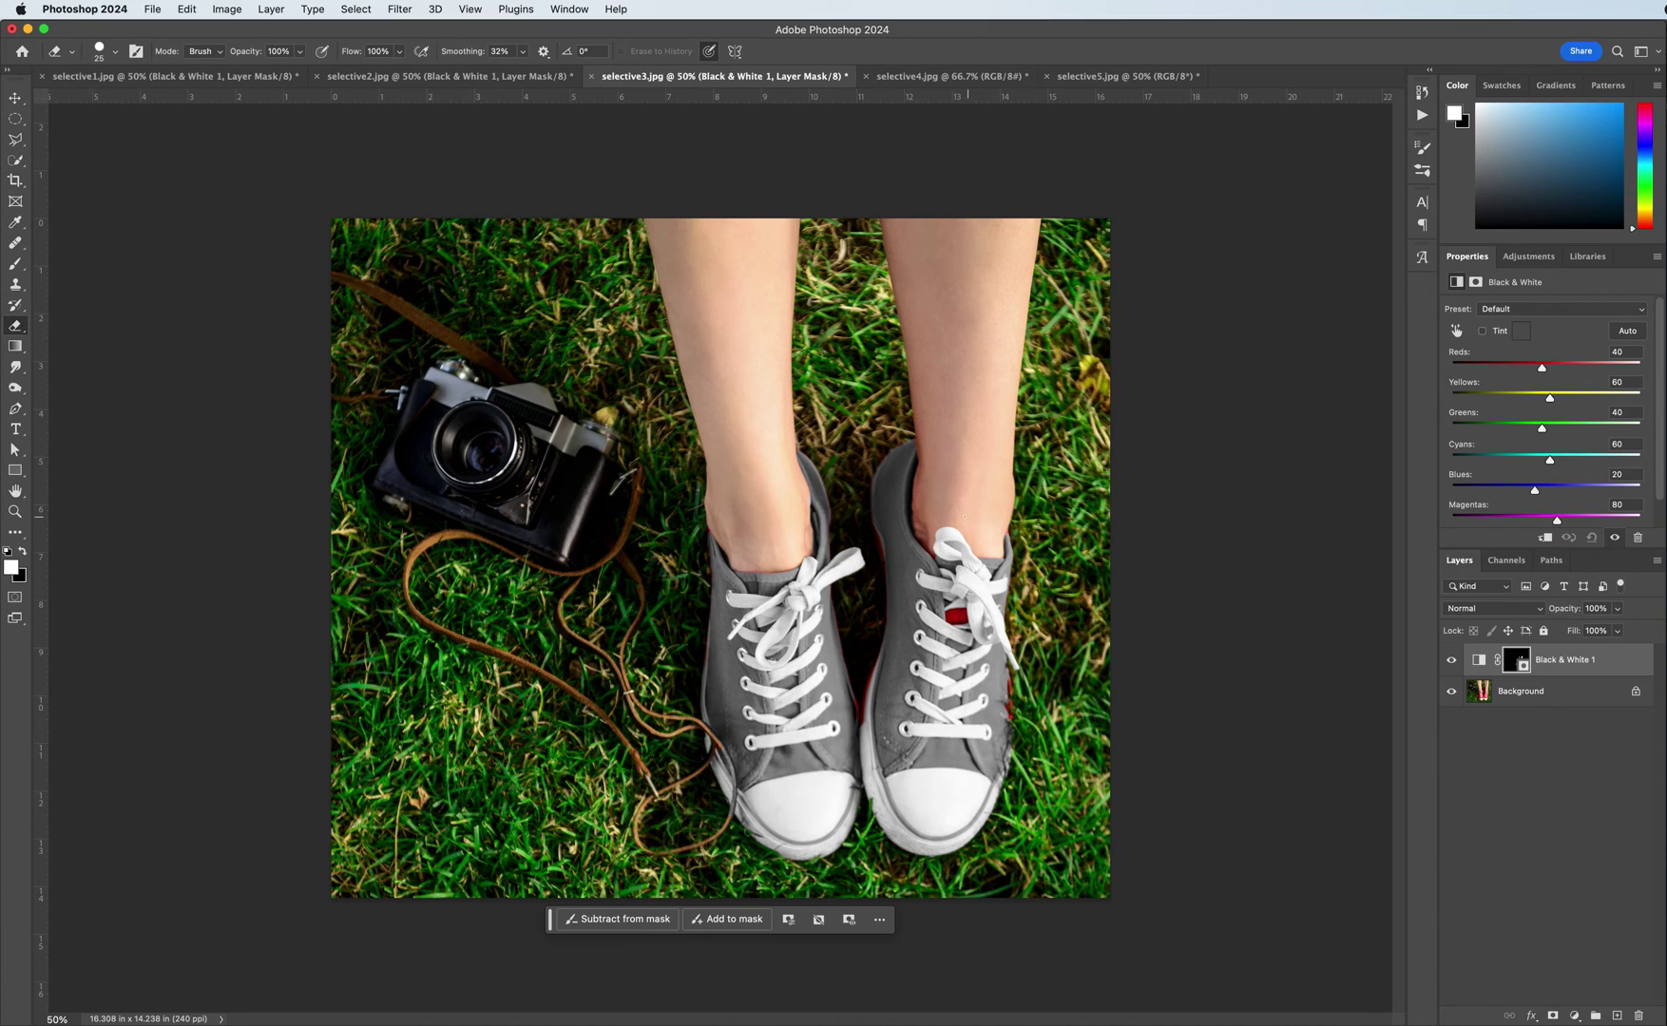
pyautogui.click(16, 264)
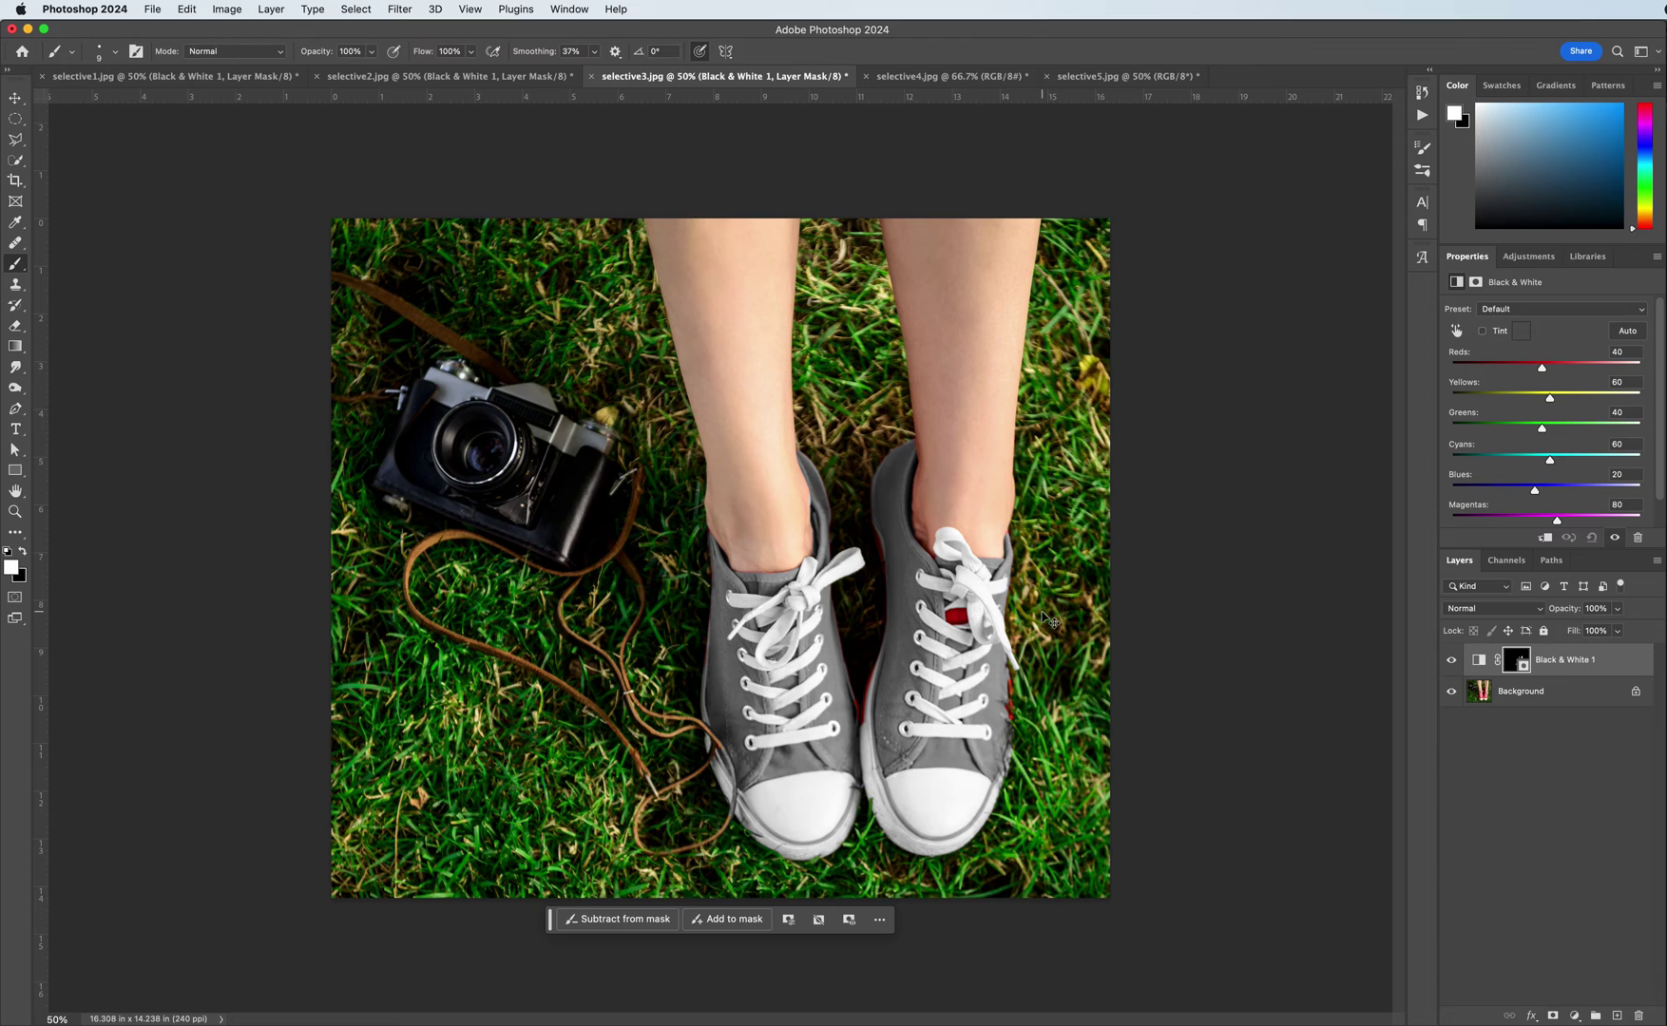
pyautogui.press('super+i')
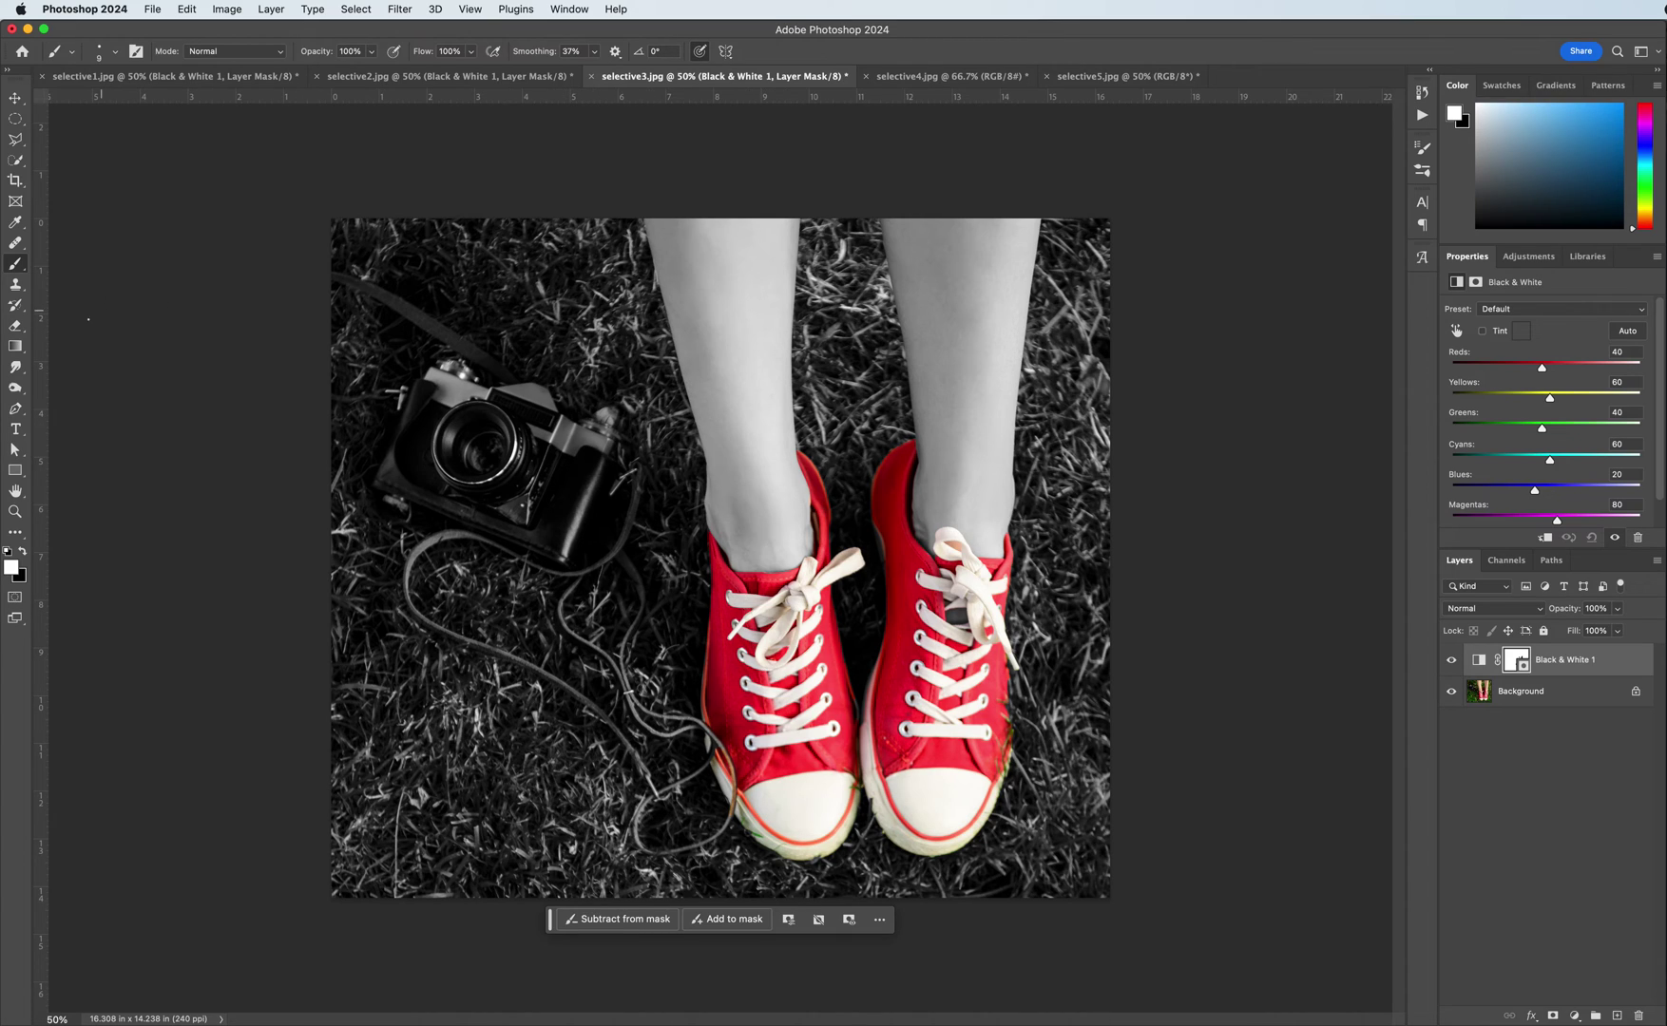
# Step: Erase the layer mask over the missed red patch between the right sneaker's laces to restore its colour
pyautogui.click(16, 325)
pyautogui.moveTo(956, 611)
pyautogui.mouseDown()
pyautogui.moveTo(948, 624)
pyautogui.moveTo(965, 614)
pyautogui.mouseUp()
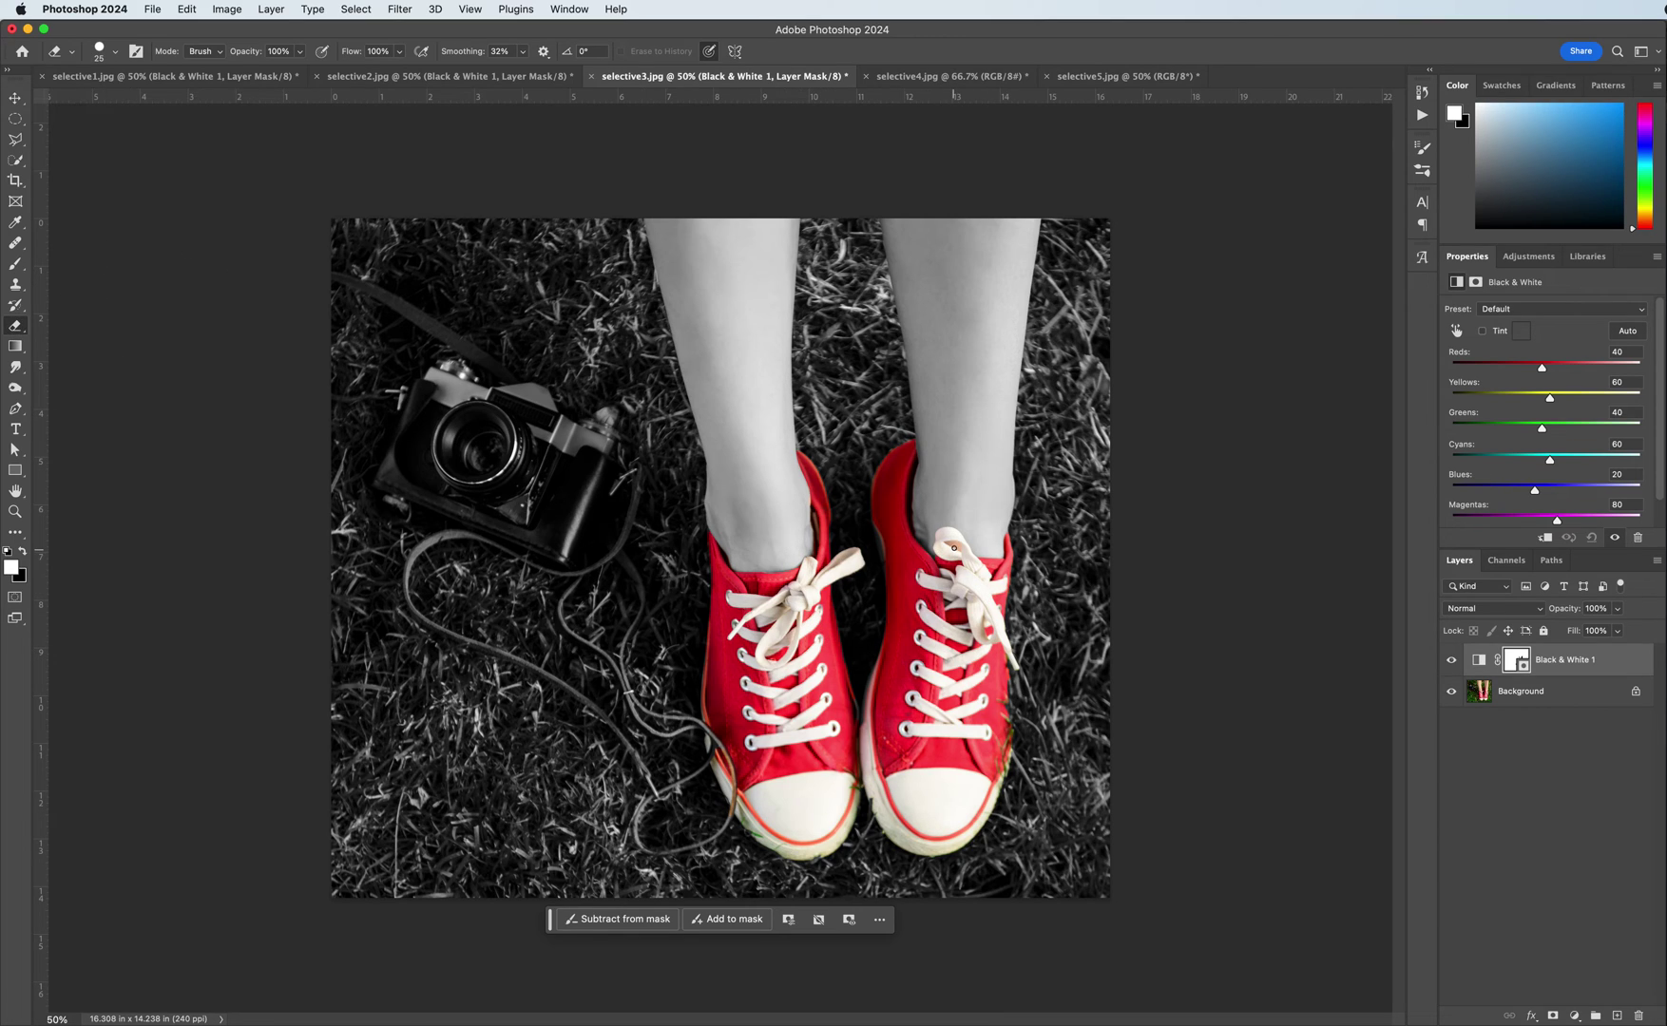
# Step: Paint white on the mask with a size 20 Brush to remove the colour from the leather strap crossing the left sneaker
pyautogui.click(15, 263)
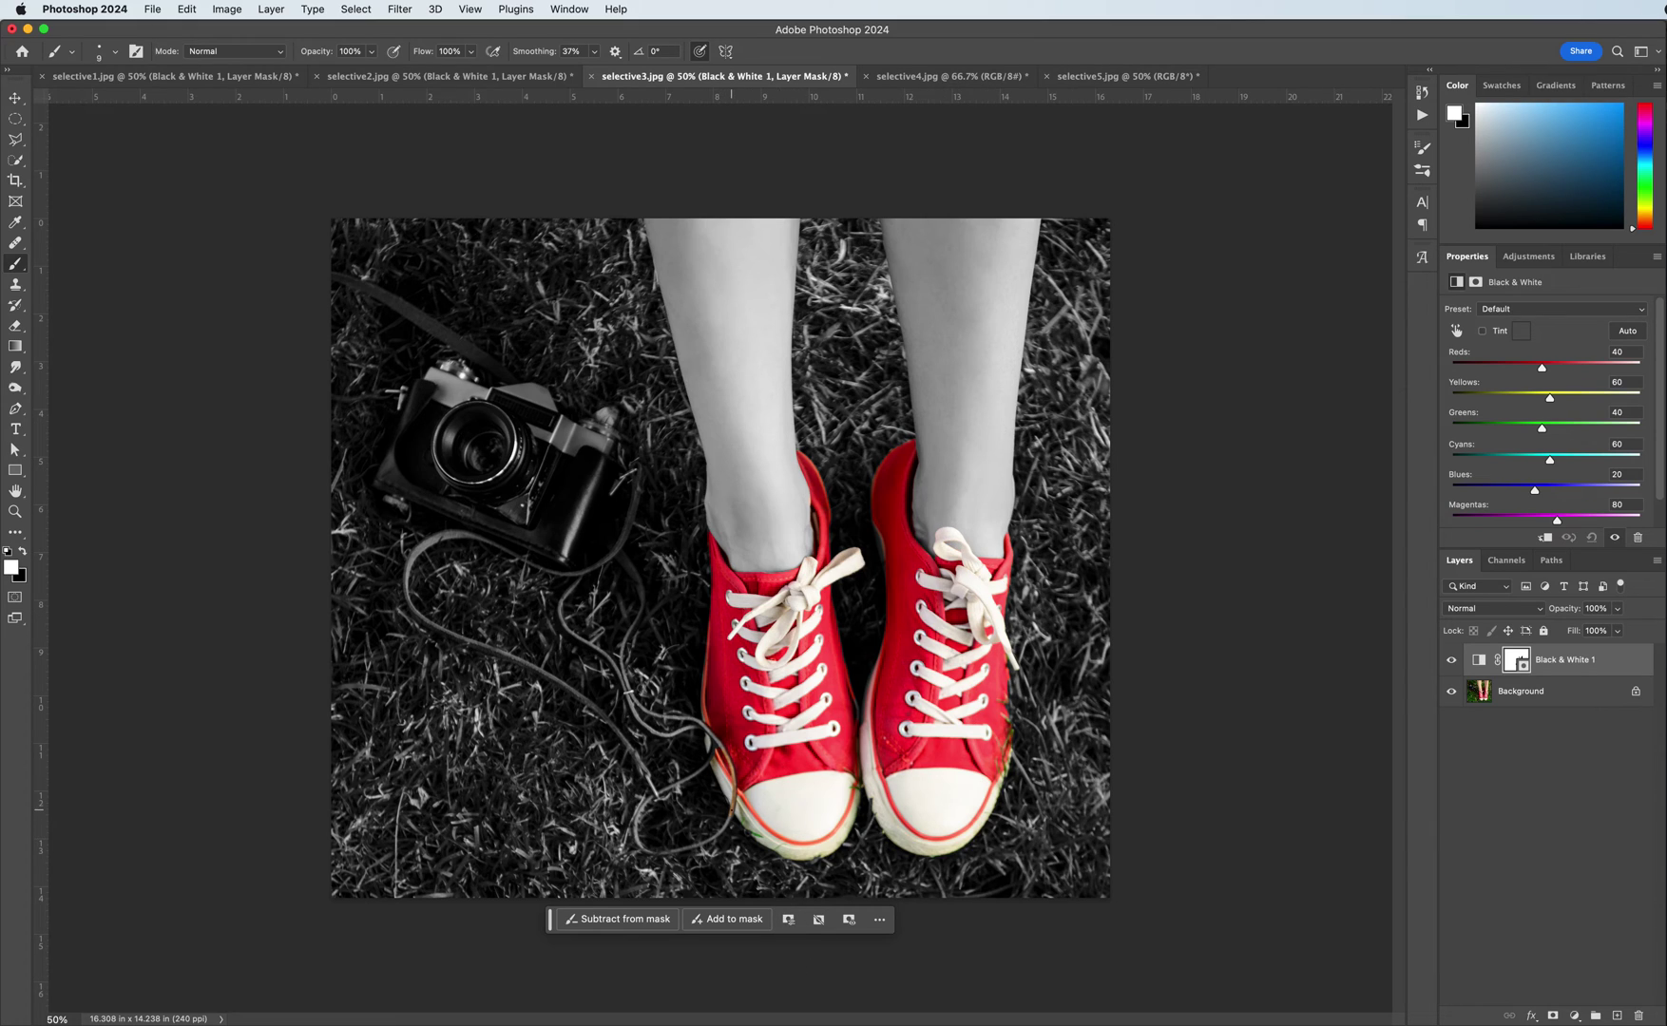
pyautogui.press('super+1')
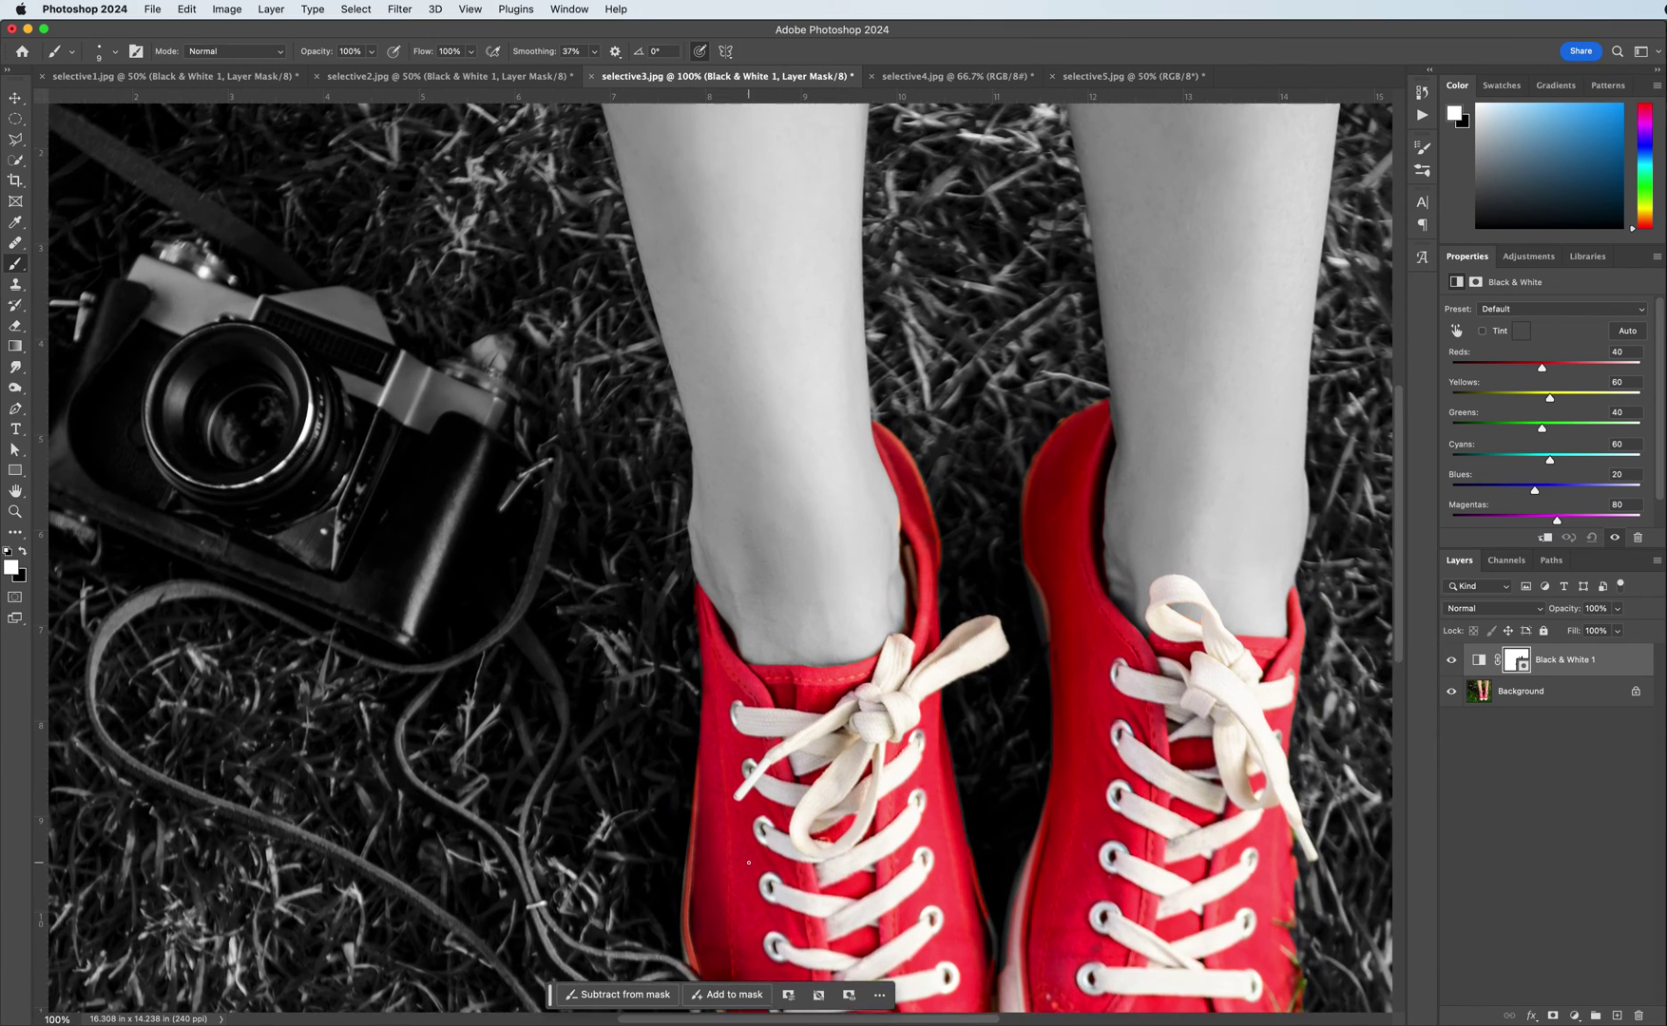
pyautogui.scroll(-5, 751, 863)
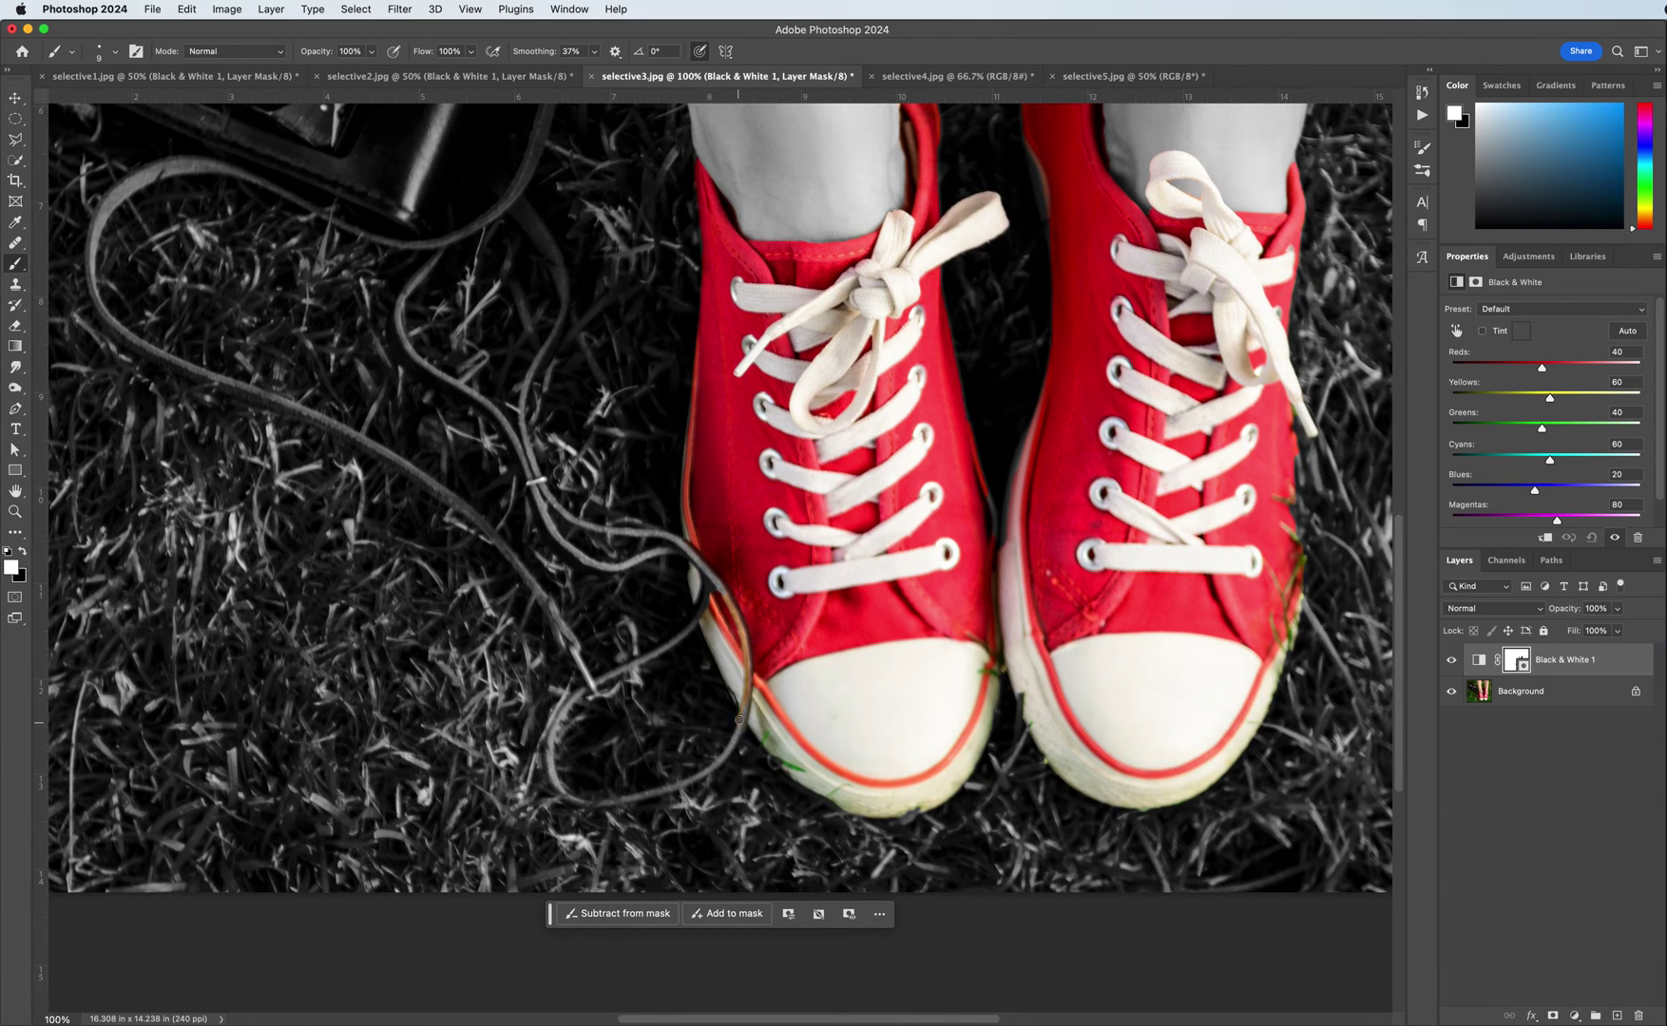
pyautogui.press(']')
pyautogui.press(']')
pyautogui.moveTo(743, 717)
pyautogui.mouseDown()
pyautogui.moveTo(745, 647)
pyautogui.moveTo(719, 587)
pyautogui.mouseUp()
# Step: Paint white on the mask with a size 10 Brush over the green grass blades along the right sneaker's outer edge
pyautogui.click(15, 325)
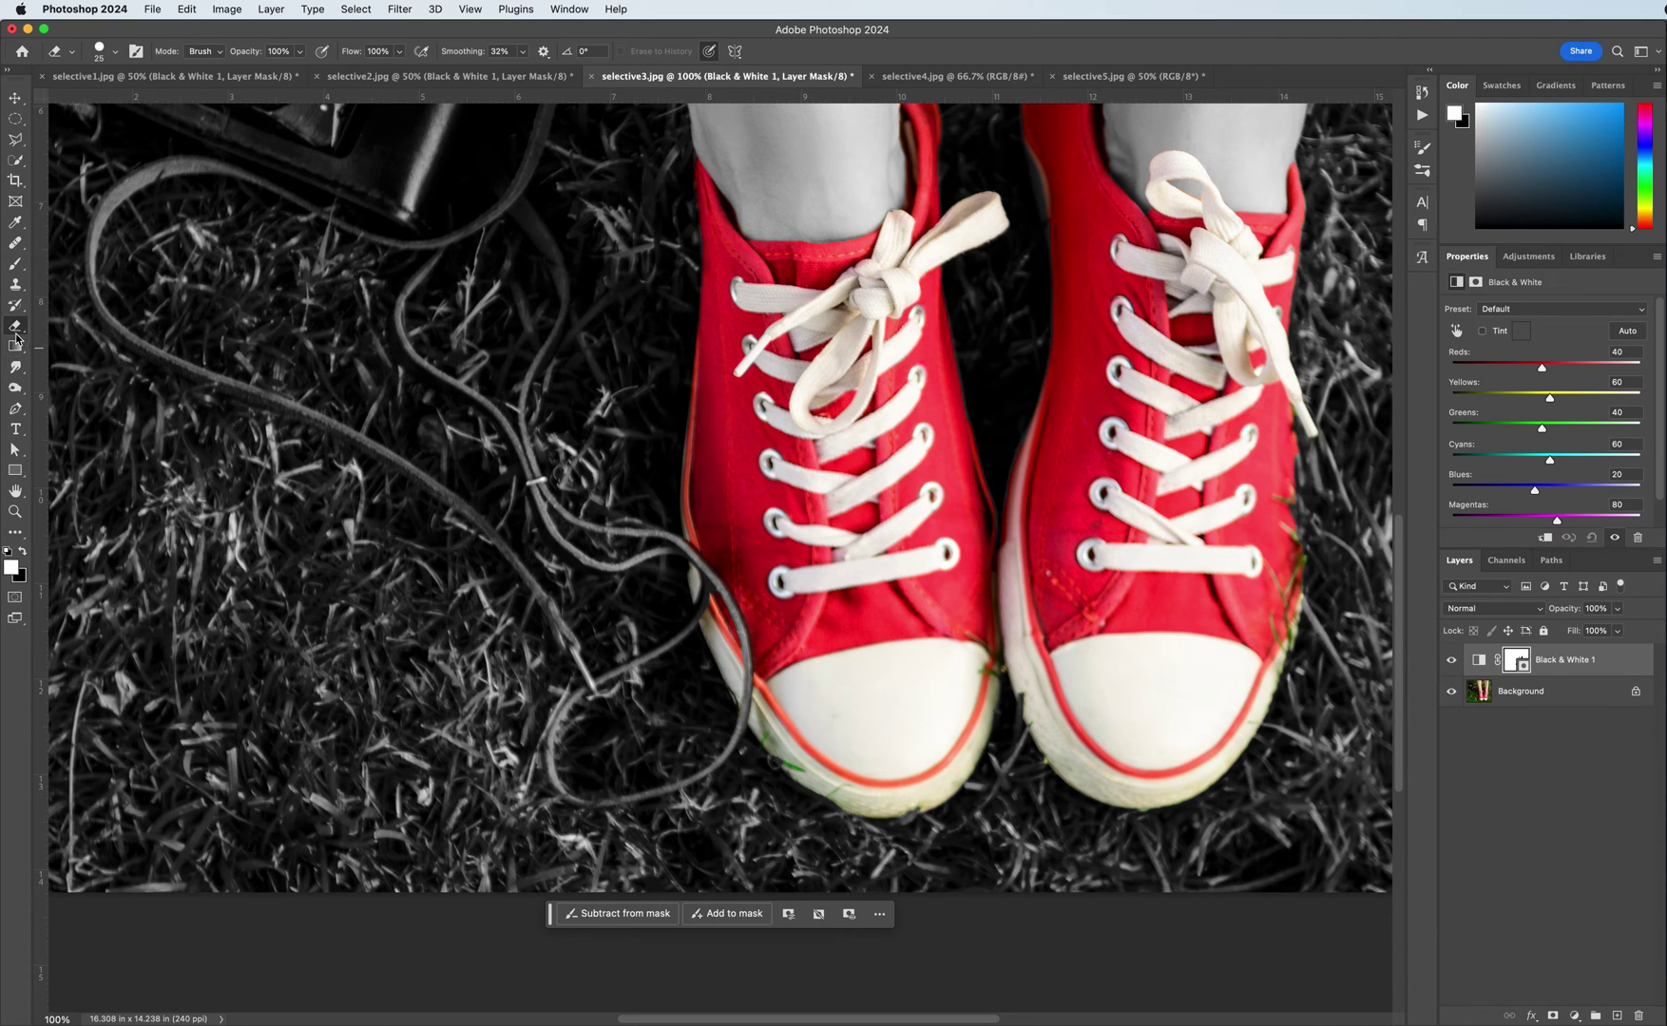
pyautogui.click(15, 264)
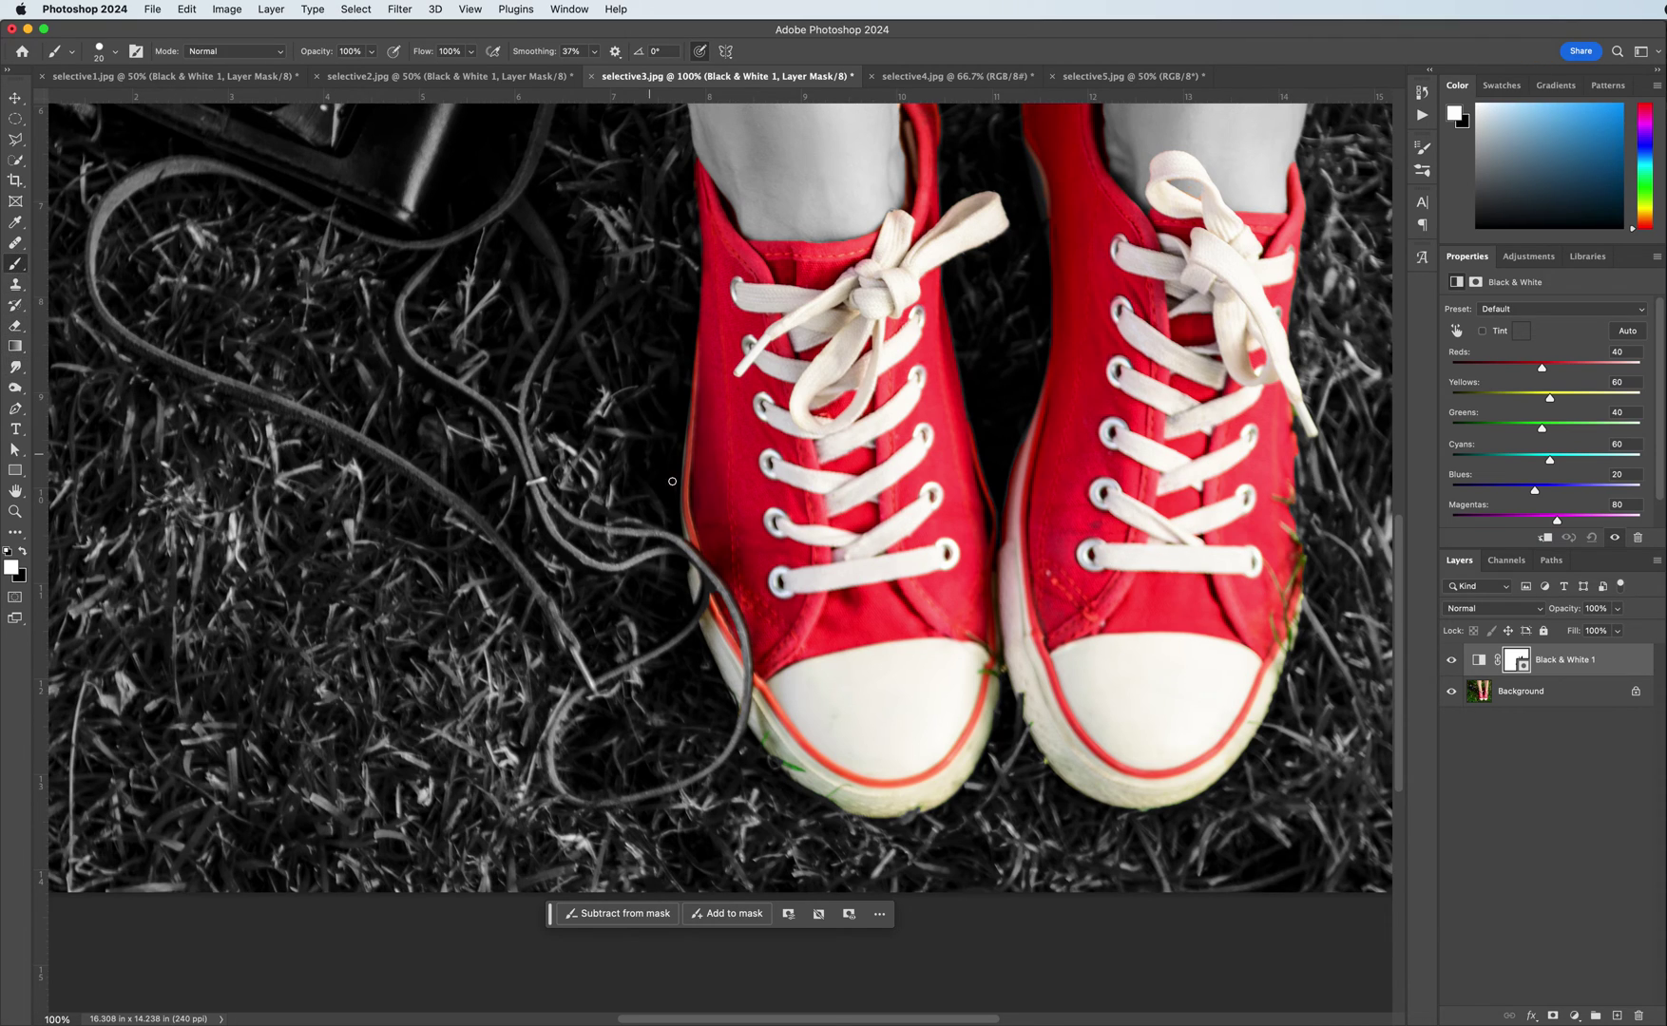
pyautogui.press('[')
pyautogui.moveTo(1281, 524)
pyautogui.mouseDown()
pyautogui.moveTo(1284, 598)
pyautogui.moveTo(1261, 552)
pyautogui.moveTo(1290, 655)
pyautogui.moveTo(1267, 638)
pyautogui.moveTo(1271, 612)
pyautogui.moveTo(1296, 661)
pyautogui.mouseUp()
pyautogui.press('super+minus')
pyautogui.press('super+minus')
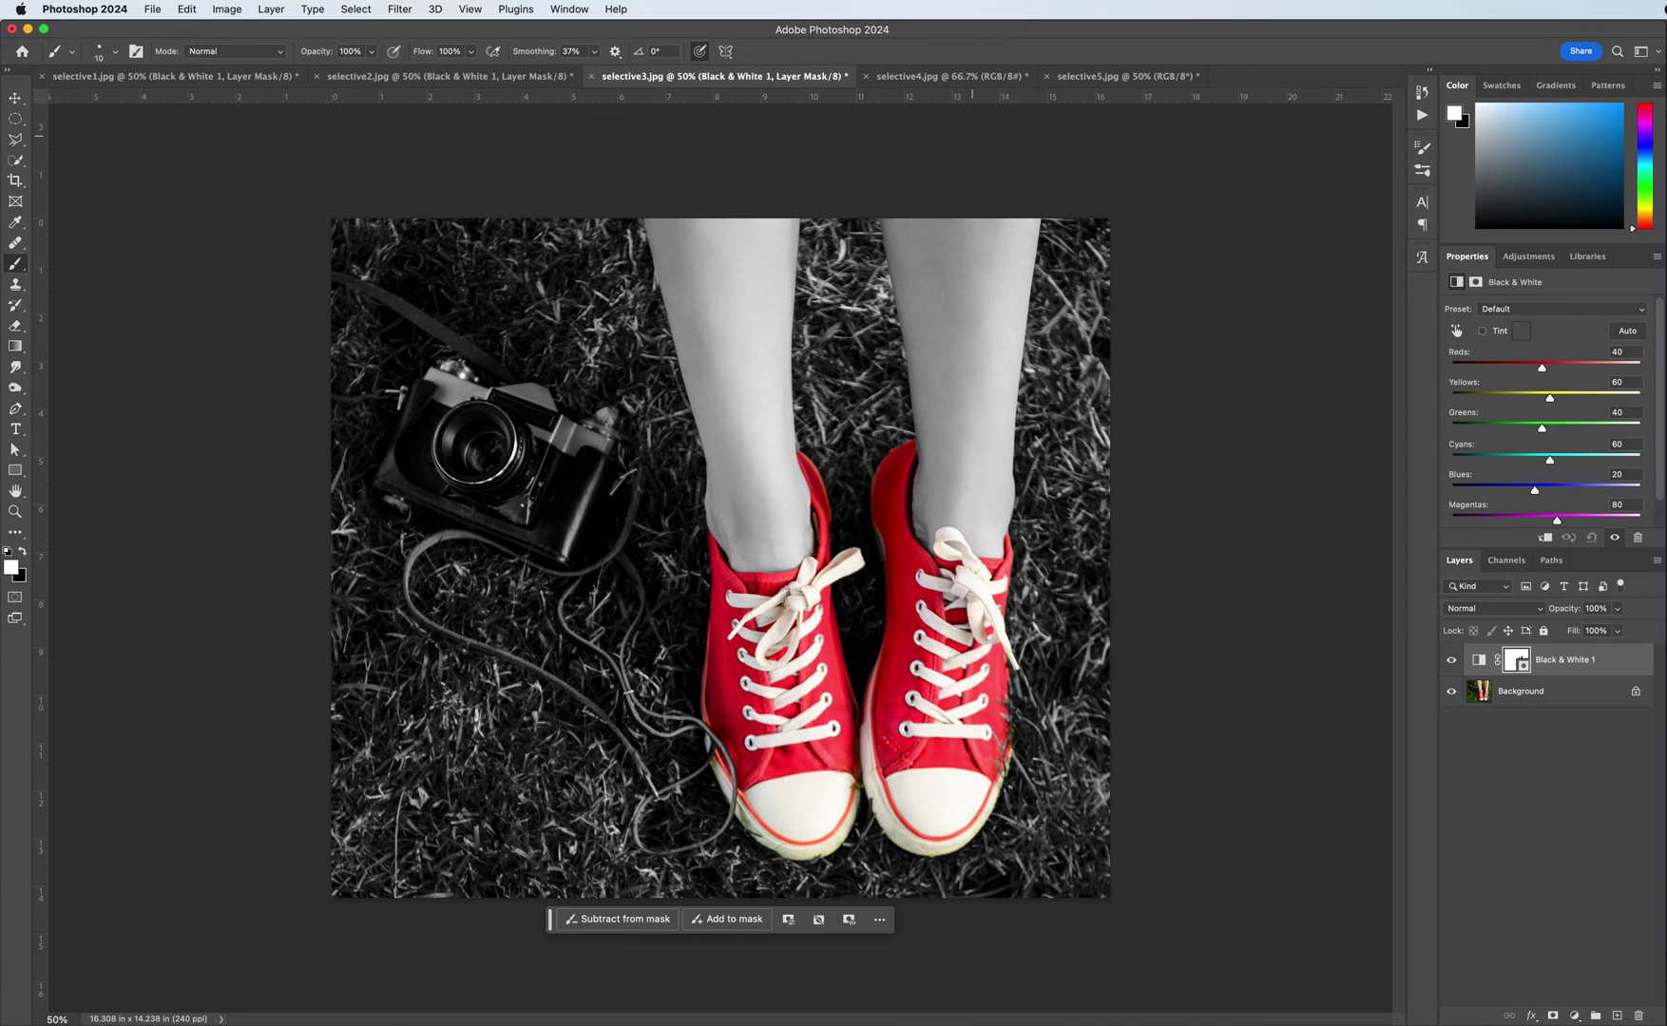
# Step: Switch to selective4.jpg, try an automatic subject selection of the umbrellas and discard it
pyautogui.click(914, 78)
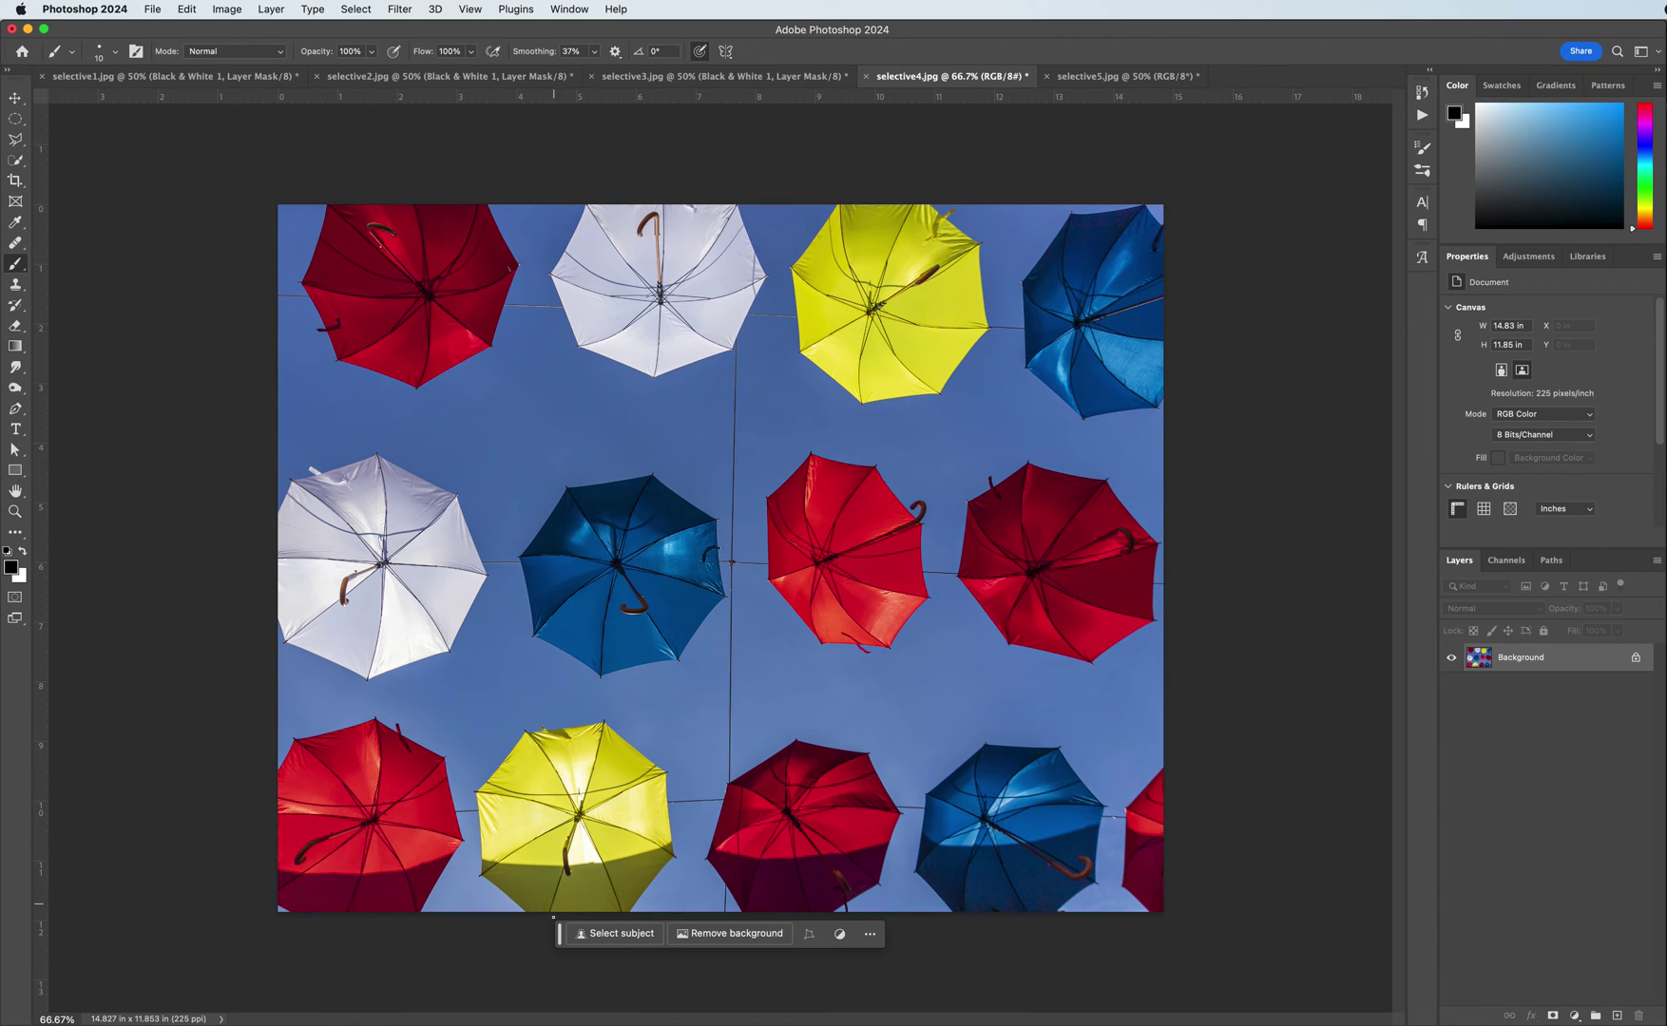
pyautogui.click(616, 933)
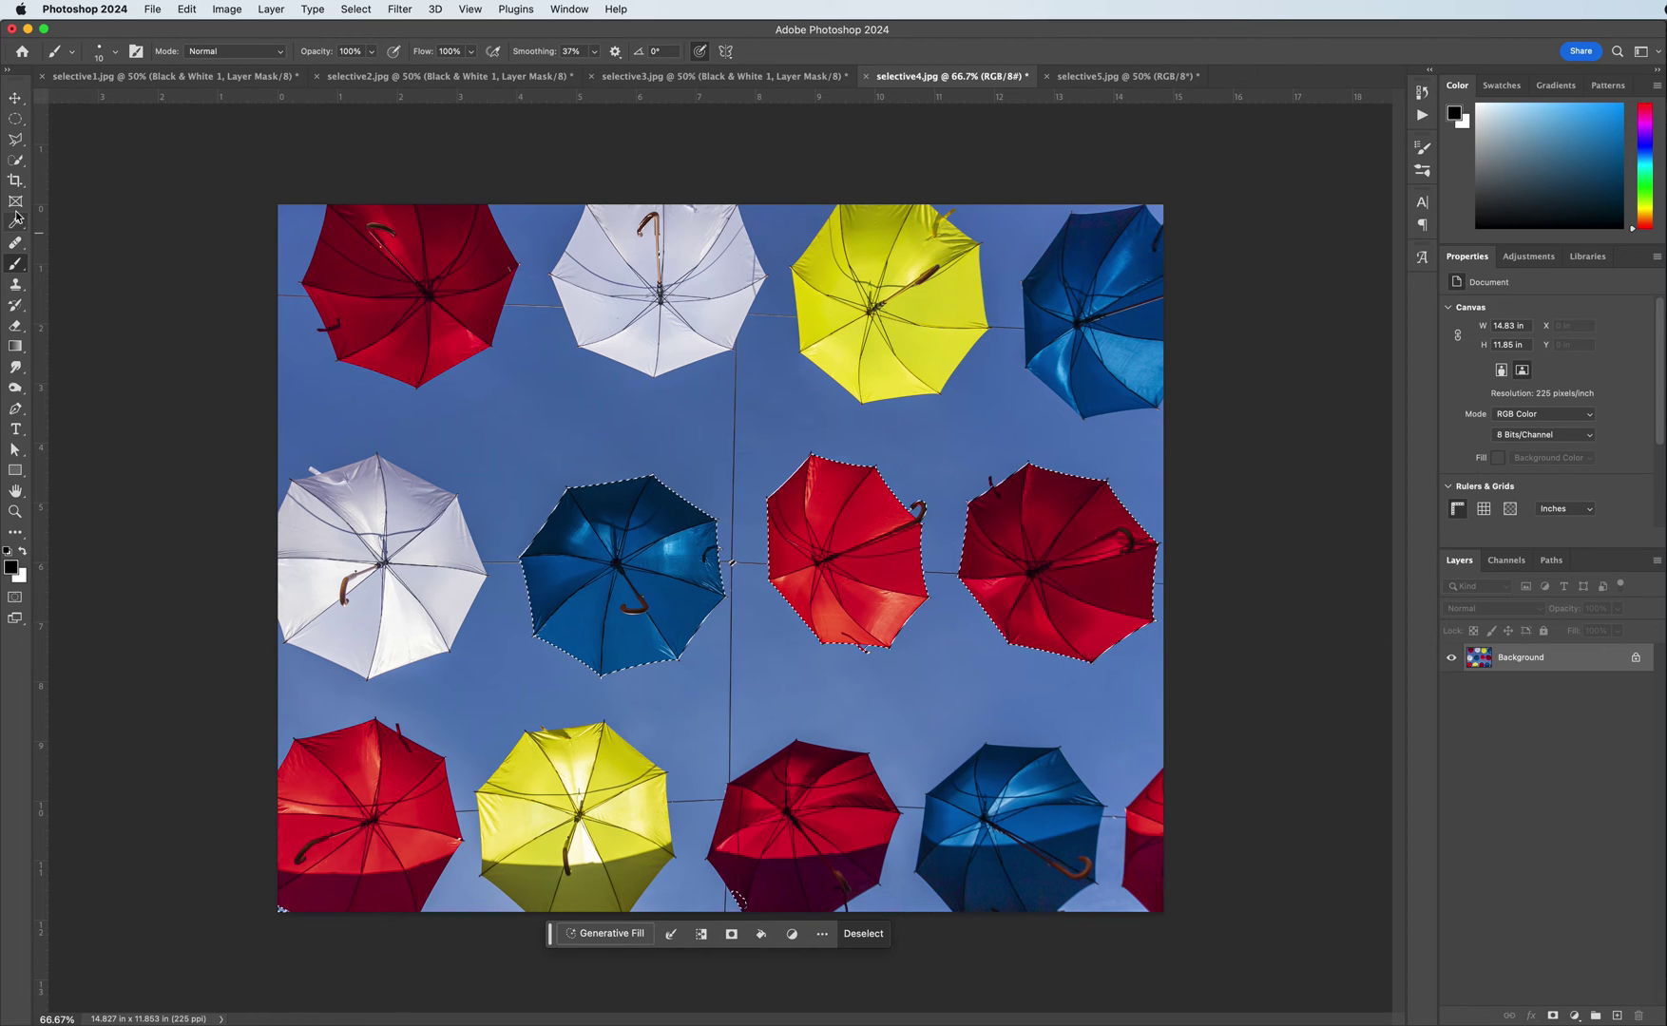
pyautogui.click(12, 165)
pyautogui.press('super+d')
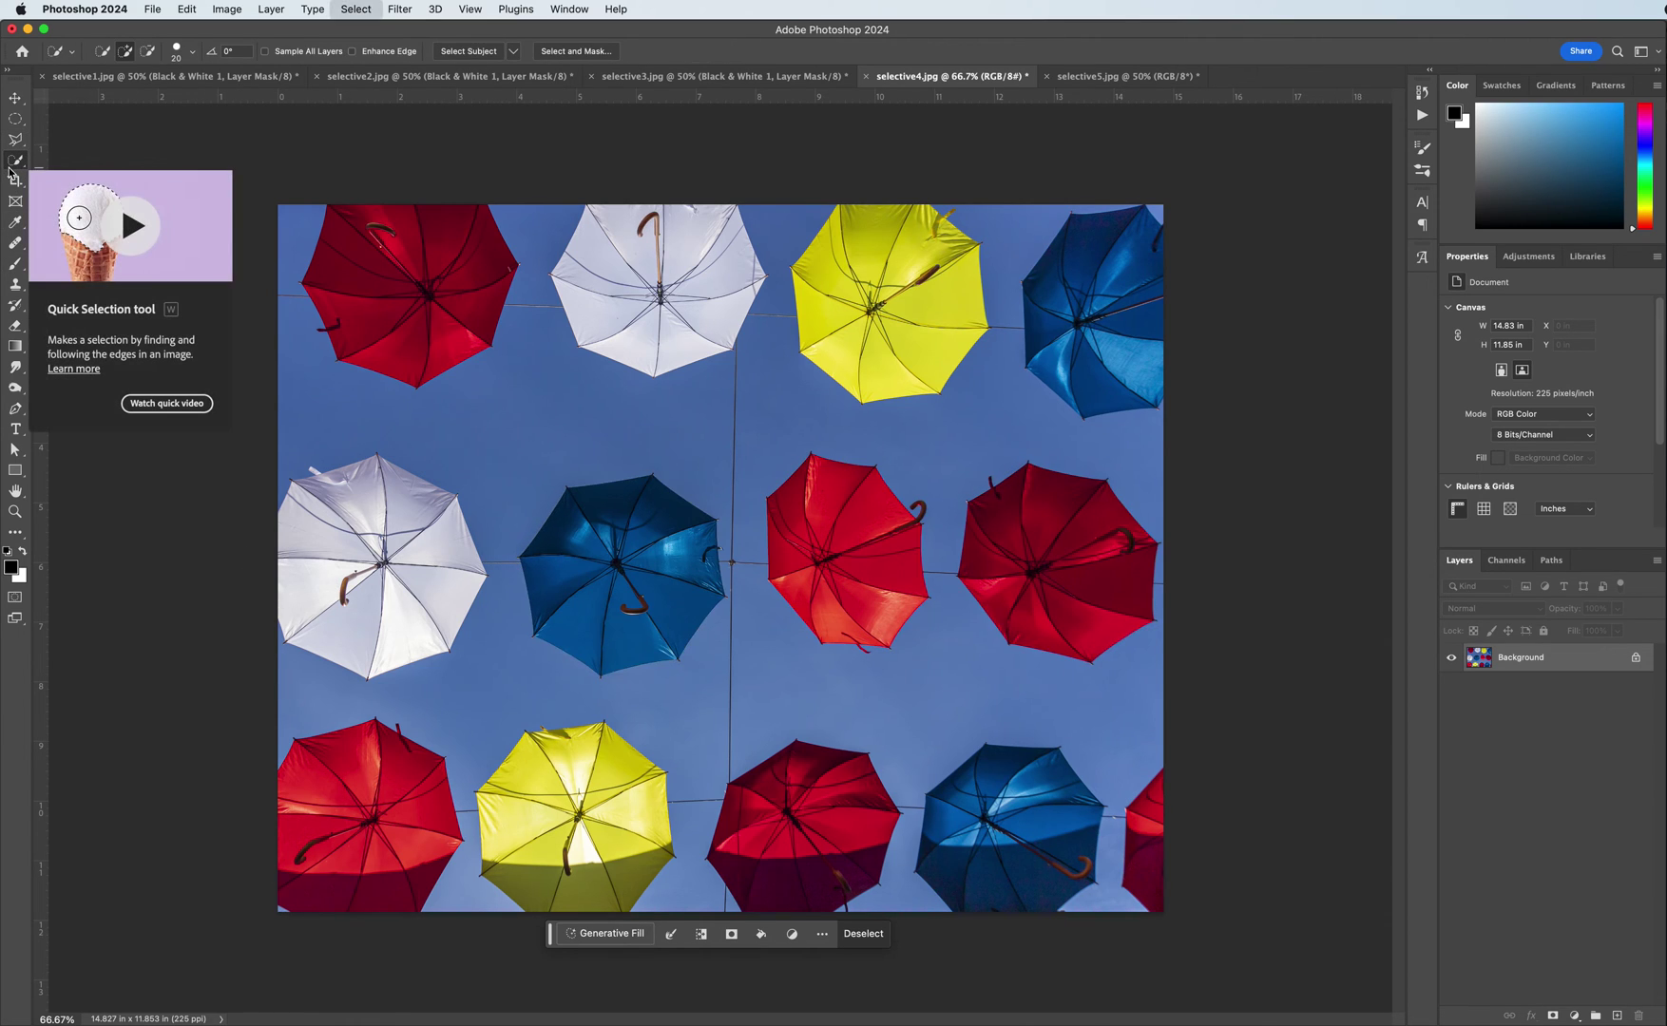
# Step: Select the upper-left, lower-left, lower-middle and centre red umbrellas with the Quick Selection tool
pyautogui.moveTo(350, 228); pyautogui.dragTo(432, 316)
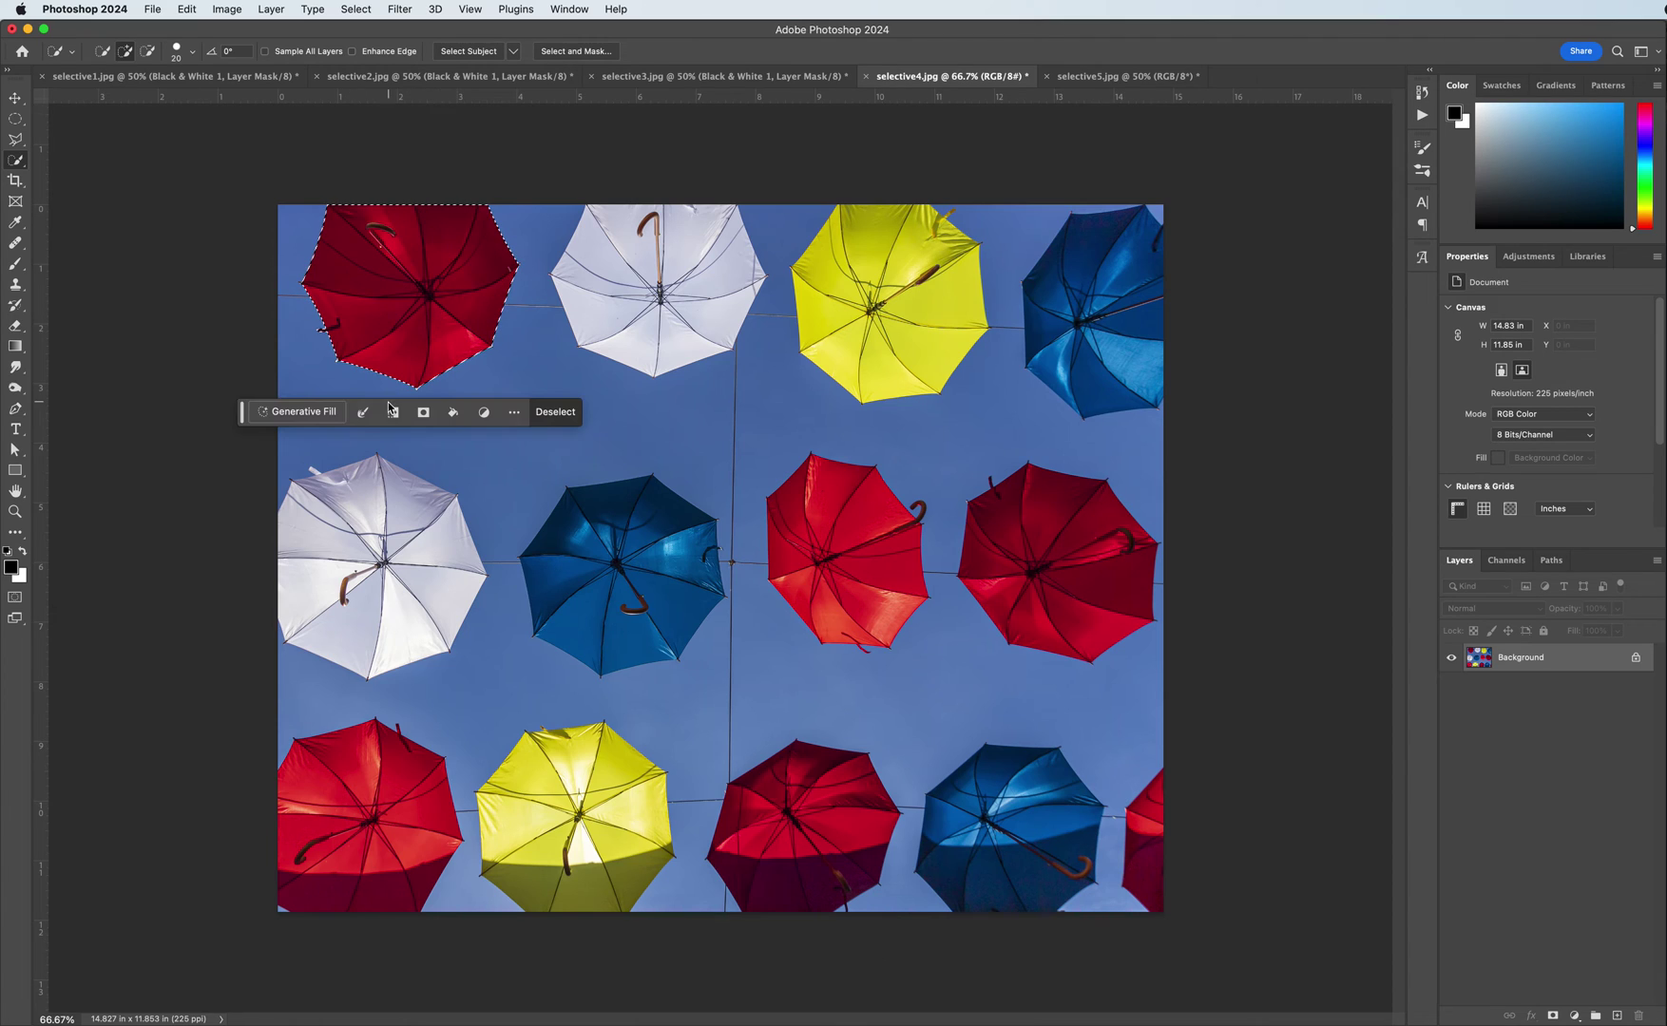
pyautogui.moveTo(309, 811)
pyautogui.mouseDown()
pyautogui.moveTo(370, 788)
pyautogui.moveTo(387, 854)
pyautogui.moveTo(337, 845)
pyautogui.mouseUp()
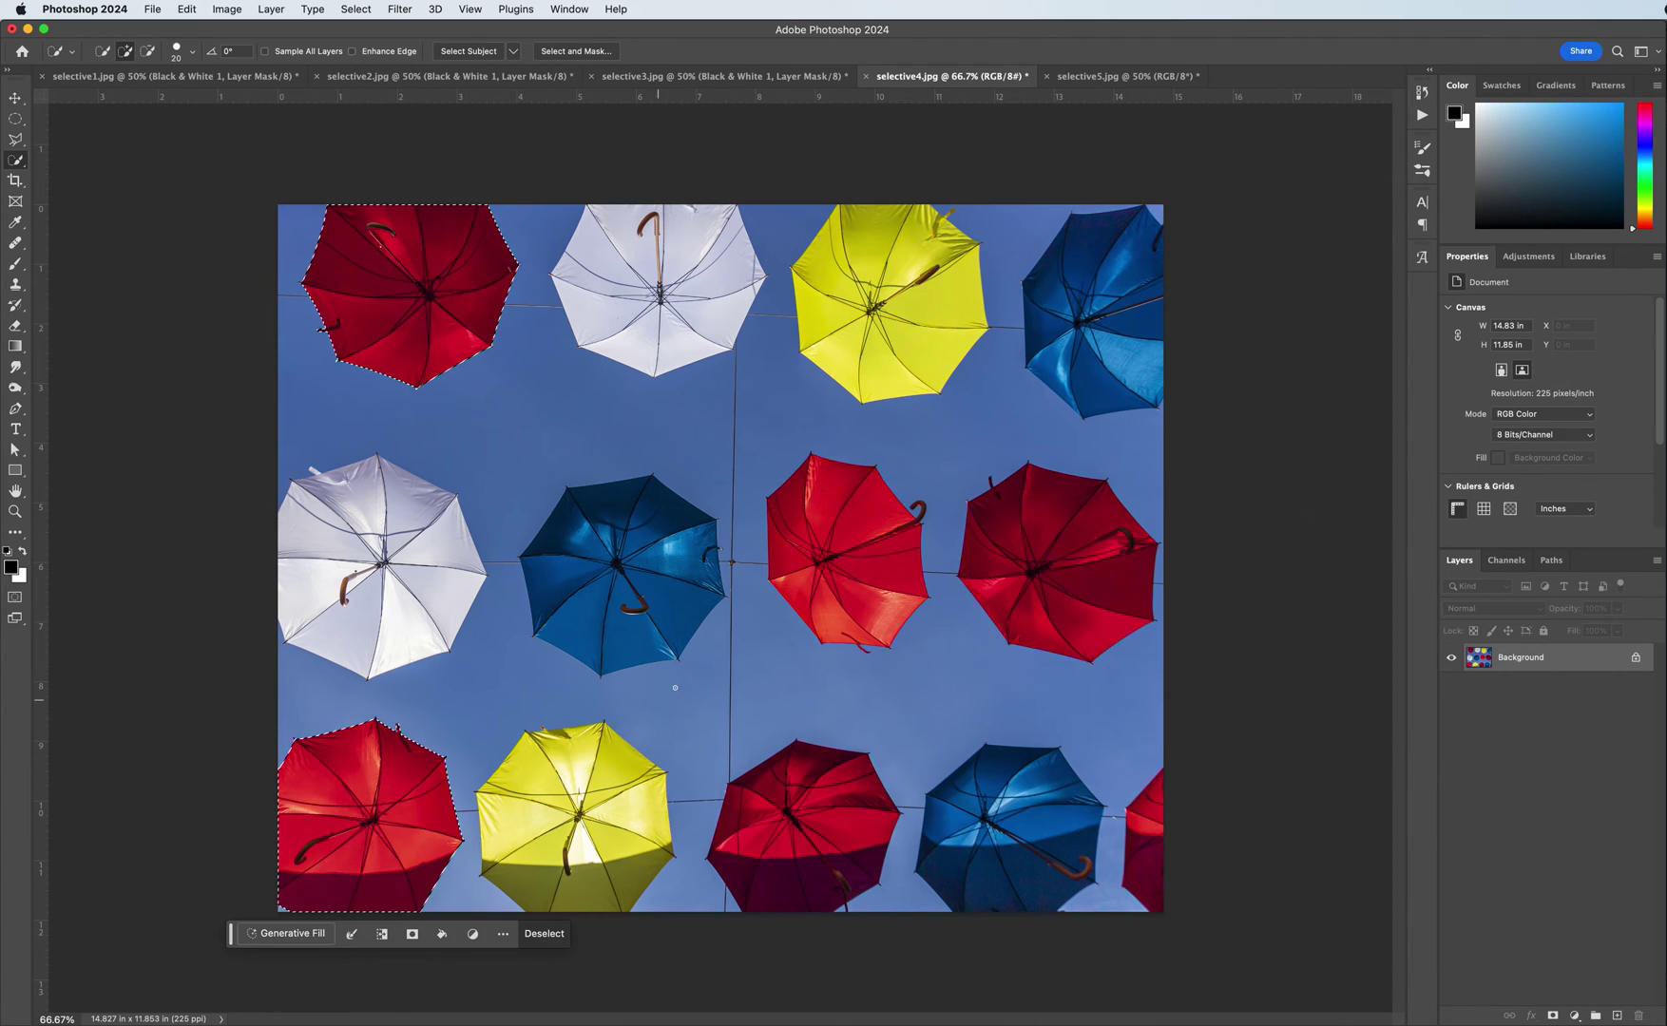
pyautogui.moveTo(808, 733)
pyautogui.mouseDown()
pyautogui.moveTo(775, 826)
pyautogui.moveTo(831, 852)
pyautogui.moveTo(806, 895)
pyautogui.moveTo(854, 867)
pyautogui.mouseUp()
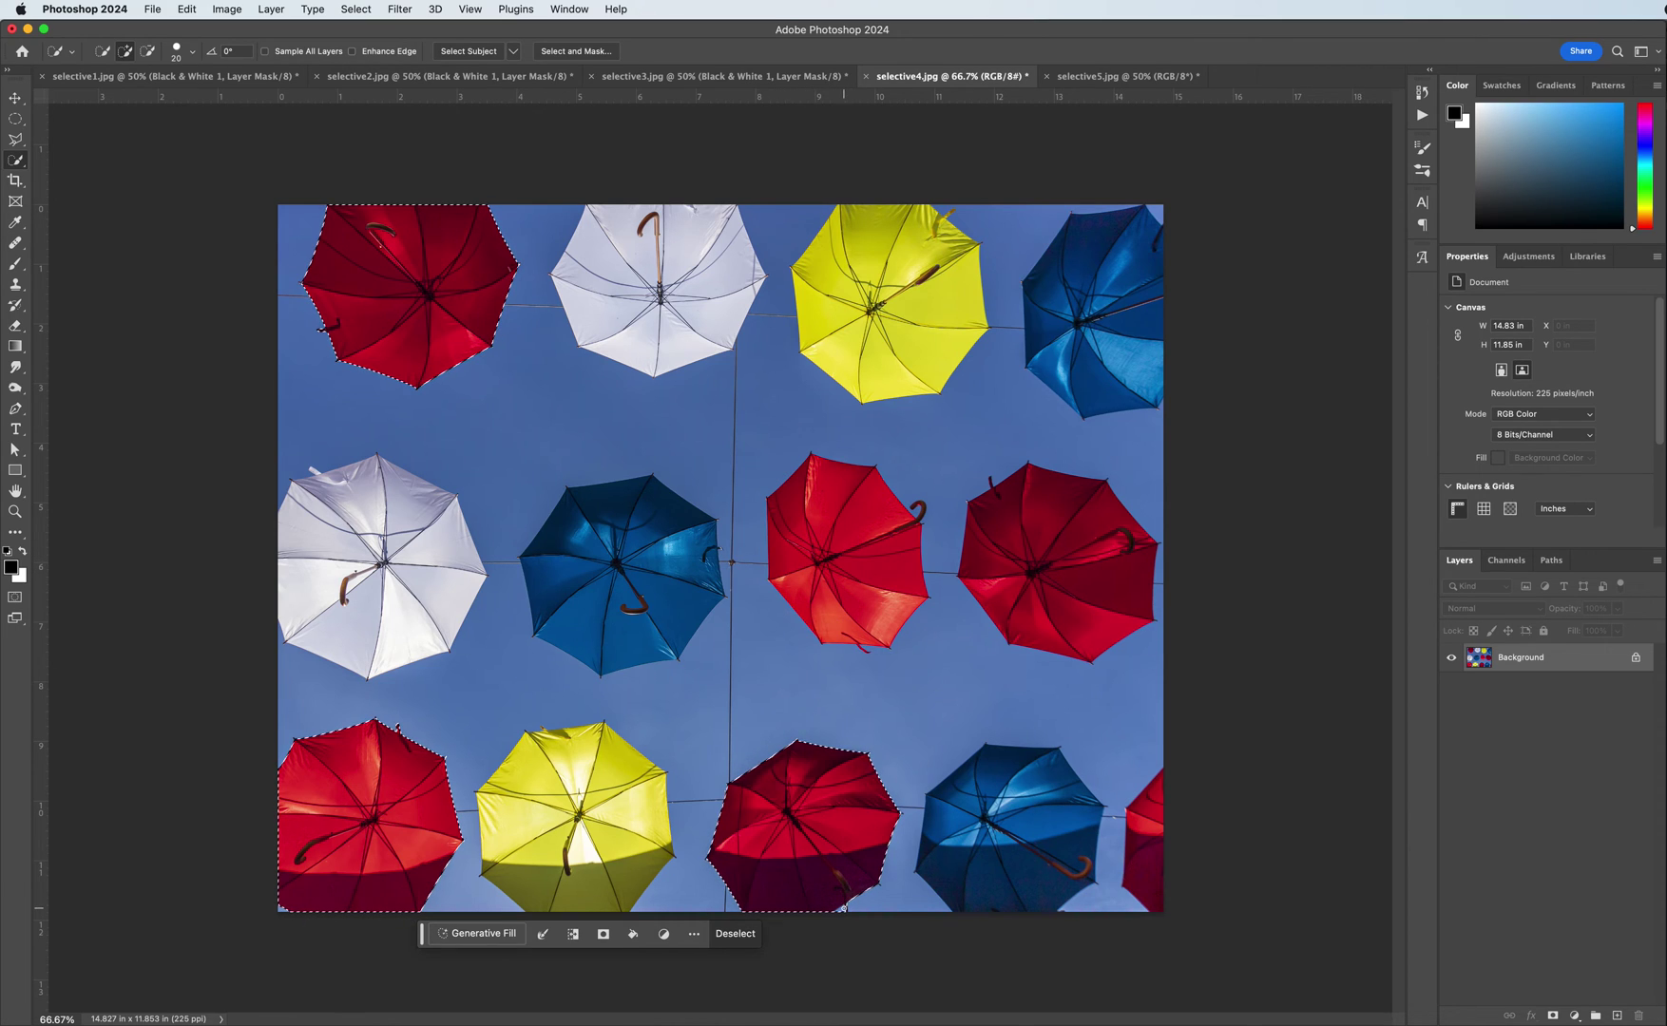
pyautogui.press('alt')
pyautogui.moveTo(825, 535); pyautogui.dragTo(862, 649)
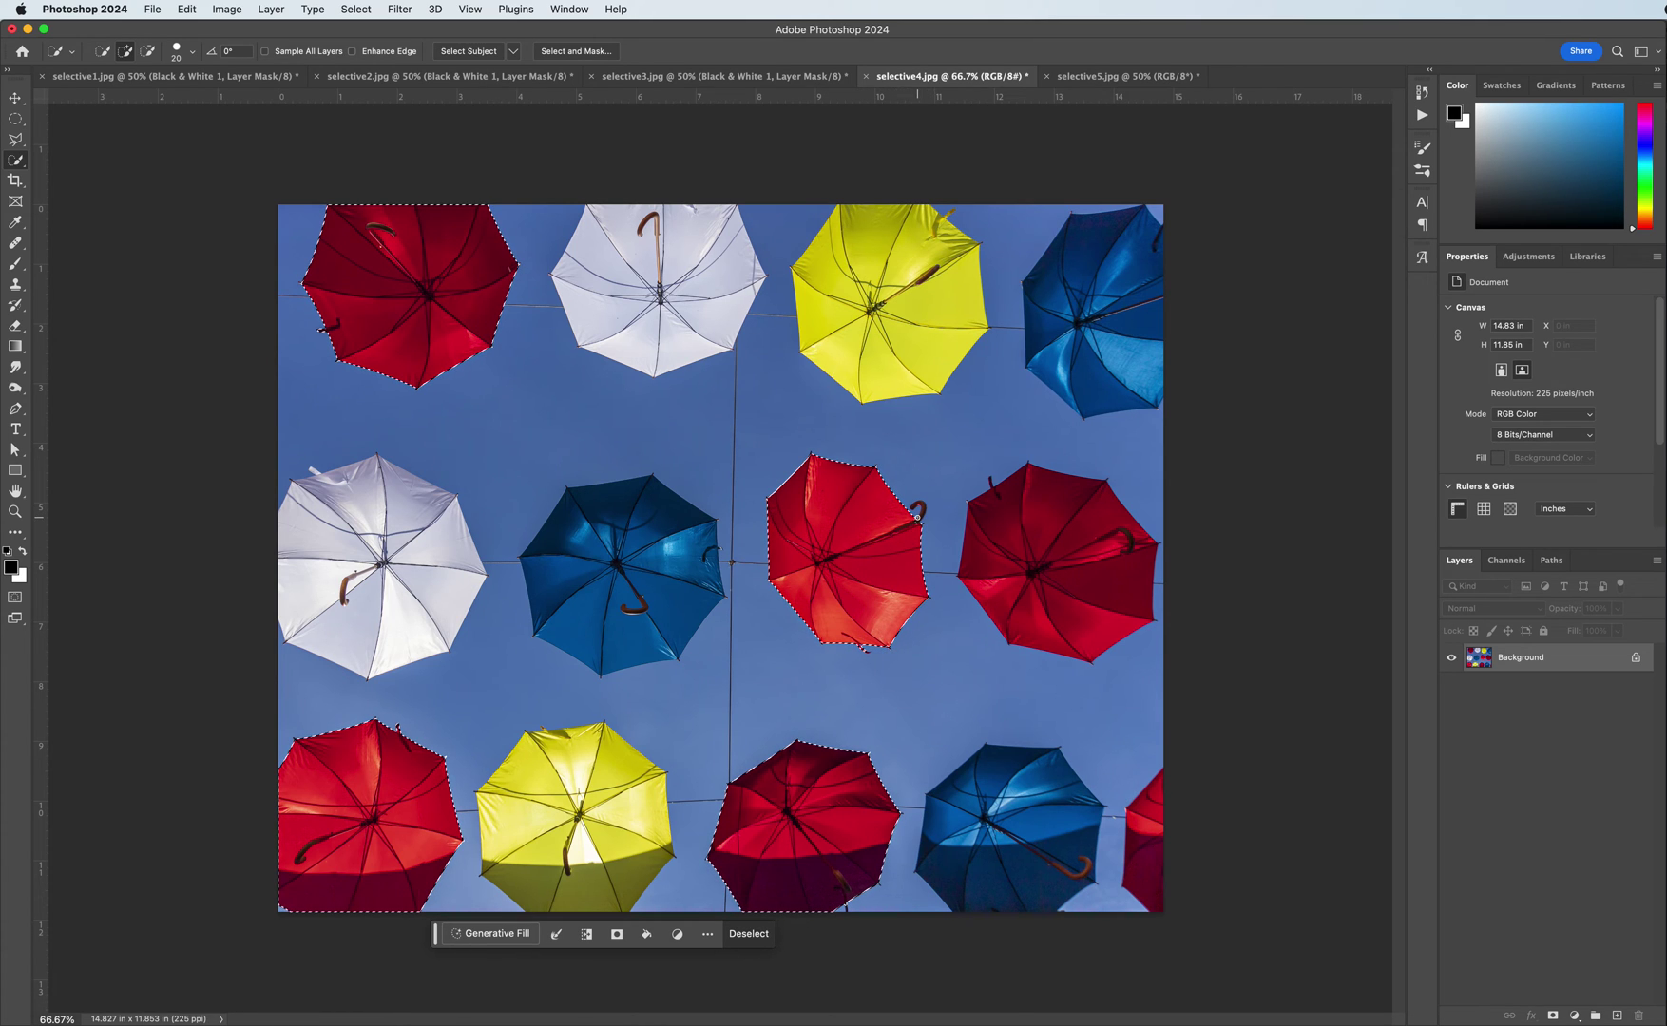
# Step: Add the curved handle of the centre red umbrella to the selection using a smaller Quick Selection brush
pyautogui.press('super+equal')
pyautogui.press('super+equal')
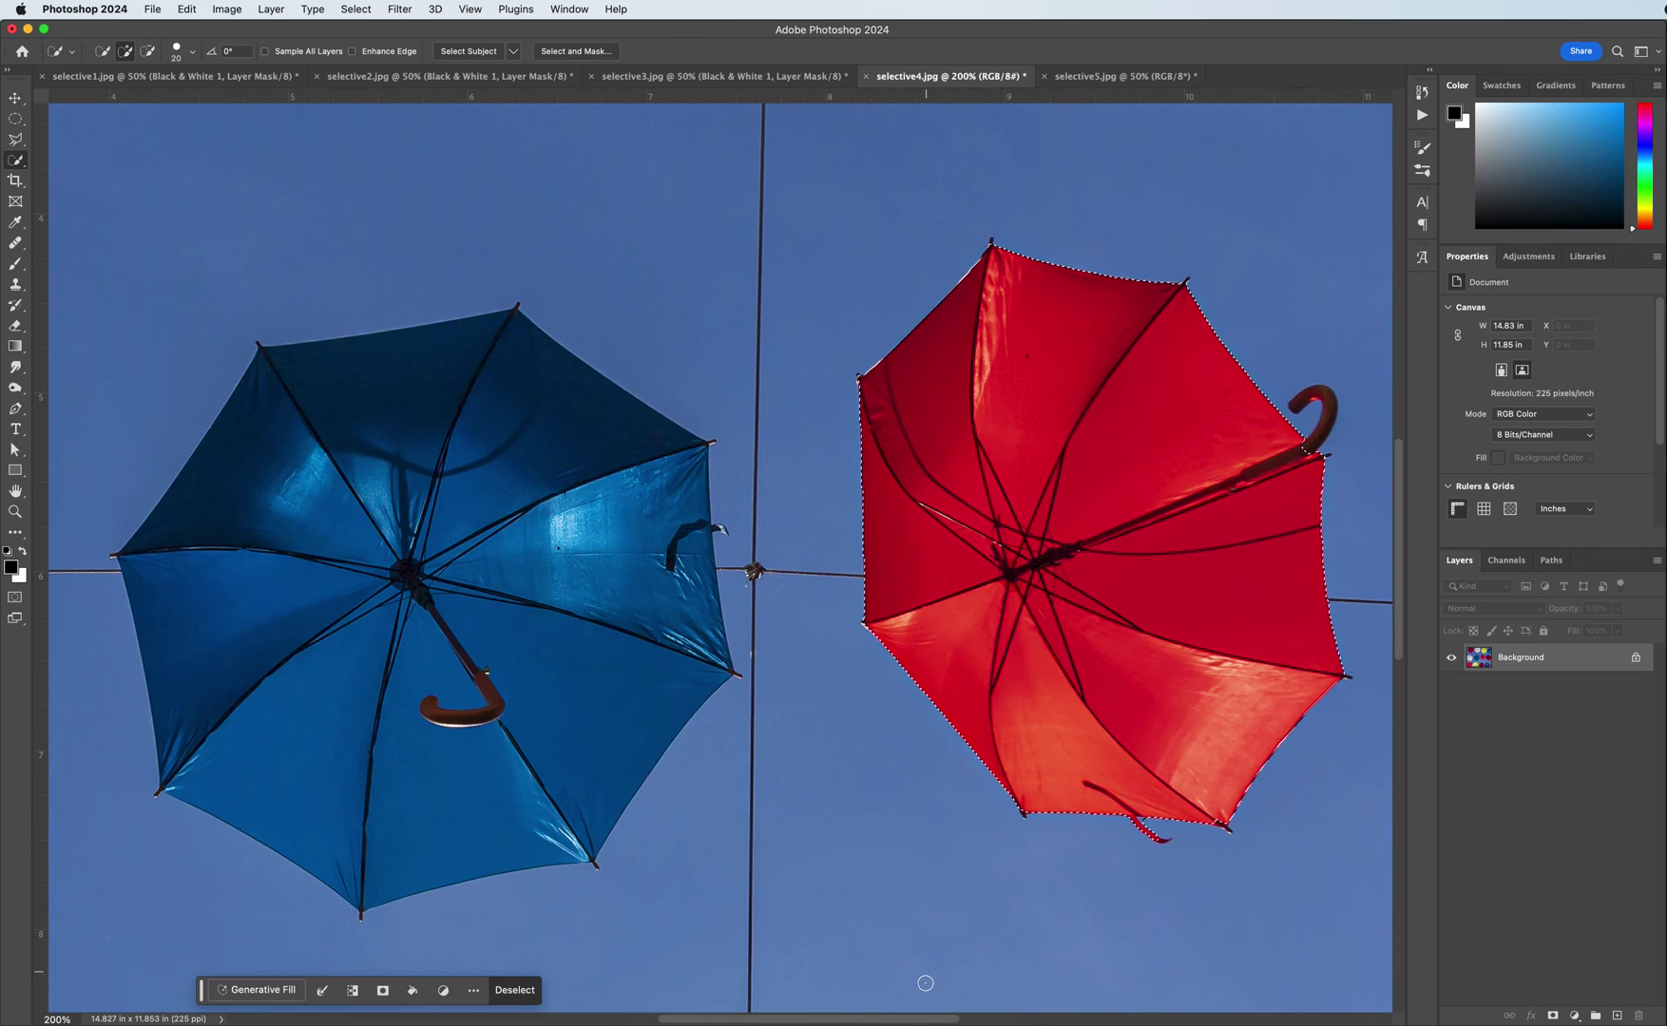
pyautogui.hscroll(5, 989, 904)
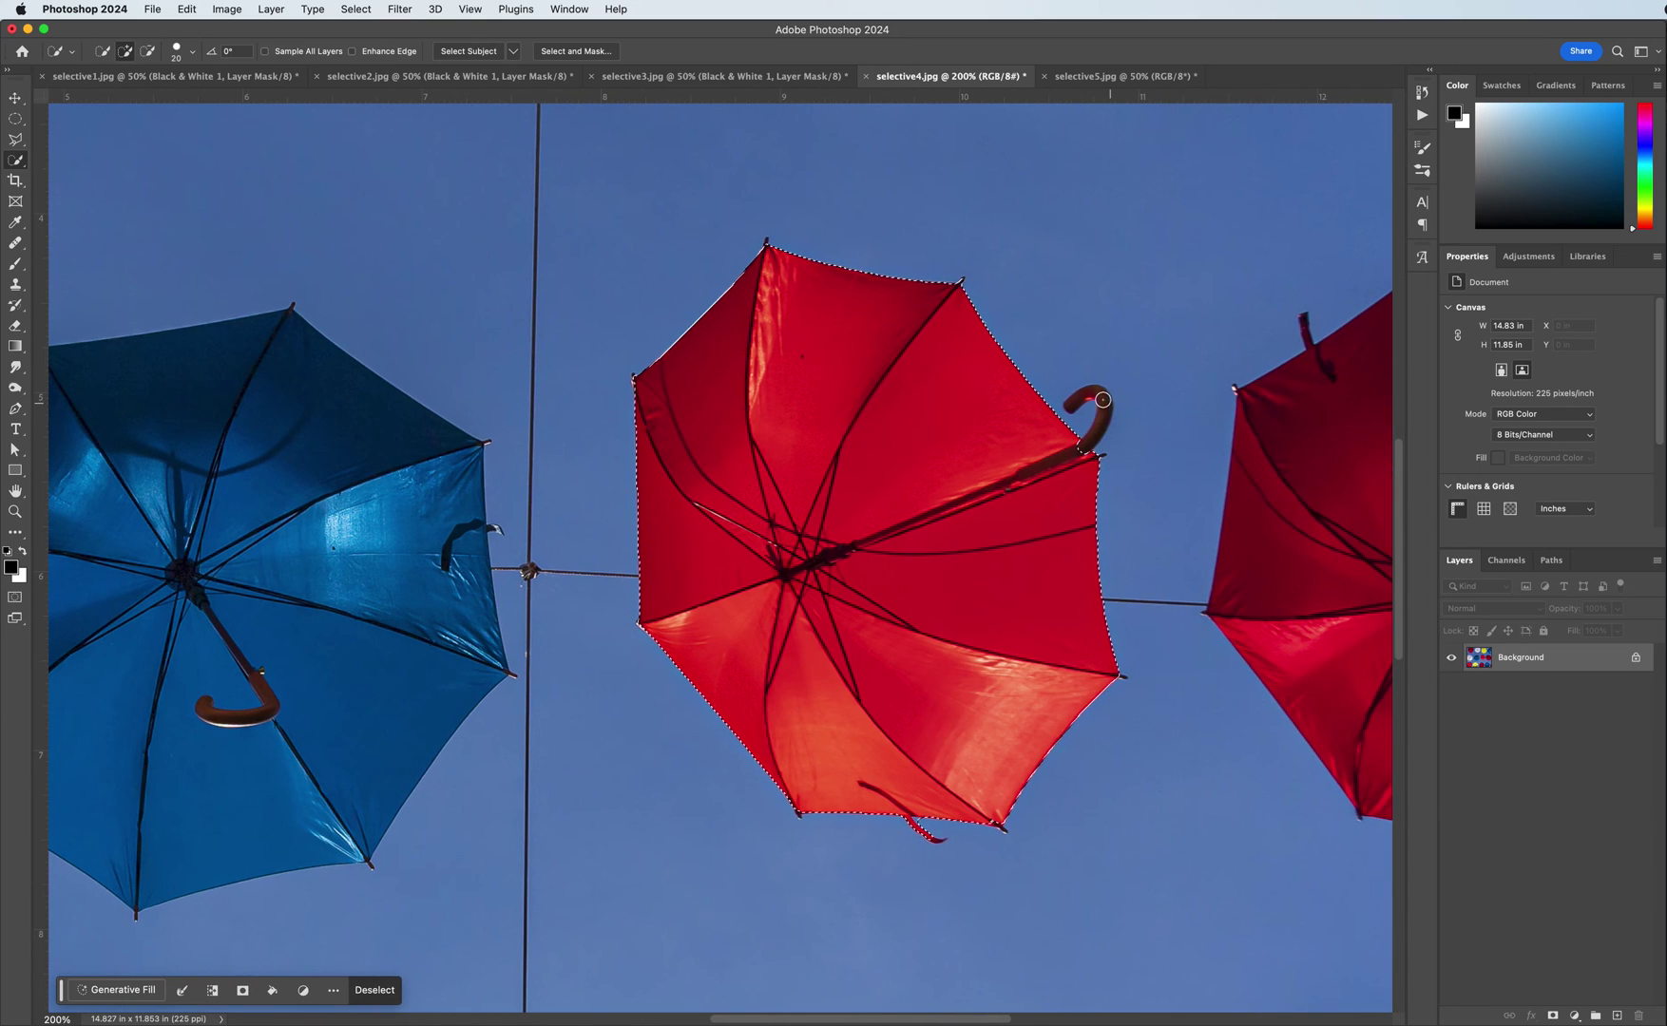
pyautogui.press('[')
pyautogui.press('[')
pyautogui.press('[')
pyautogui.click(1085, 396)
pyautogui.press('super+z')
pyautogui.hscroll(4, 769, 856)
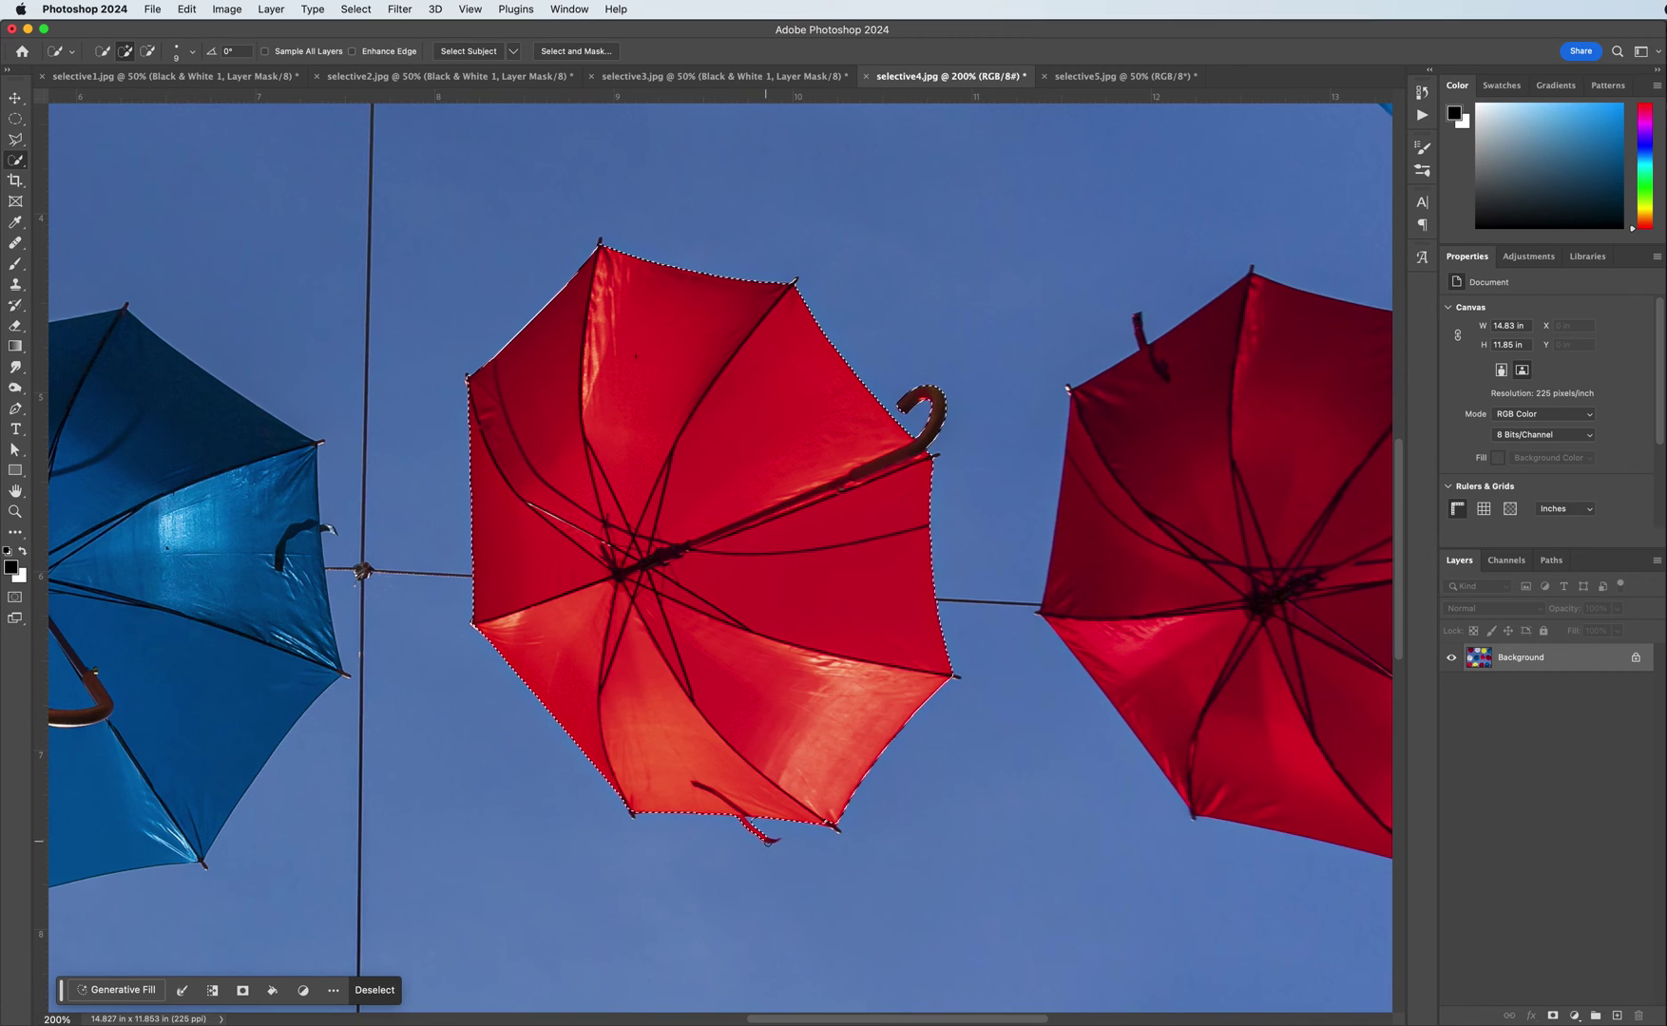
# Step: Refine the selection at the centre umbrella's loose strap end and top tip with a size 4 Quick Selection brush
pyautogui.press('[')
pyautogui.press('[')
pyautogui.press('[')
pyautogui.press('[')
pyautogui.press('[')
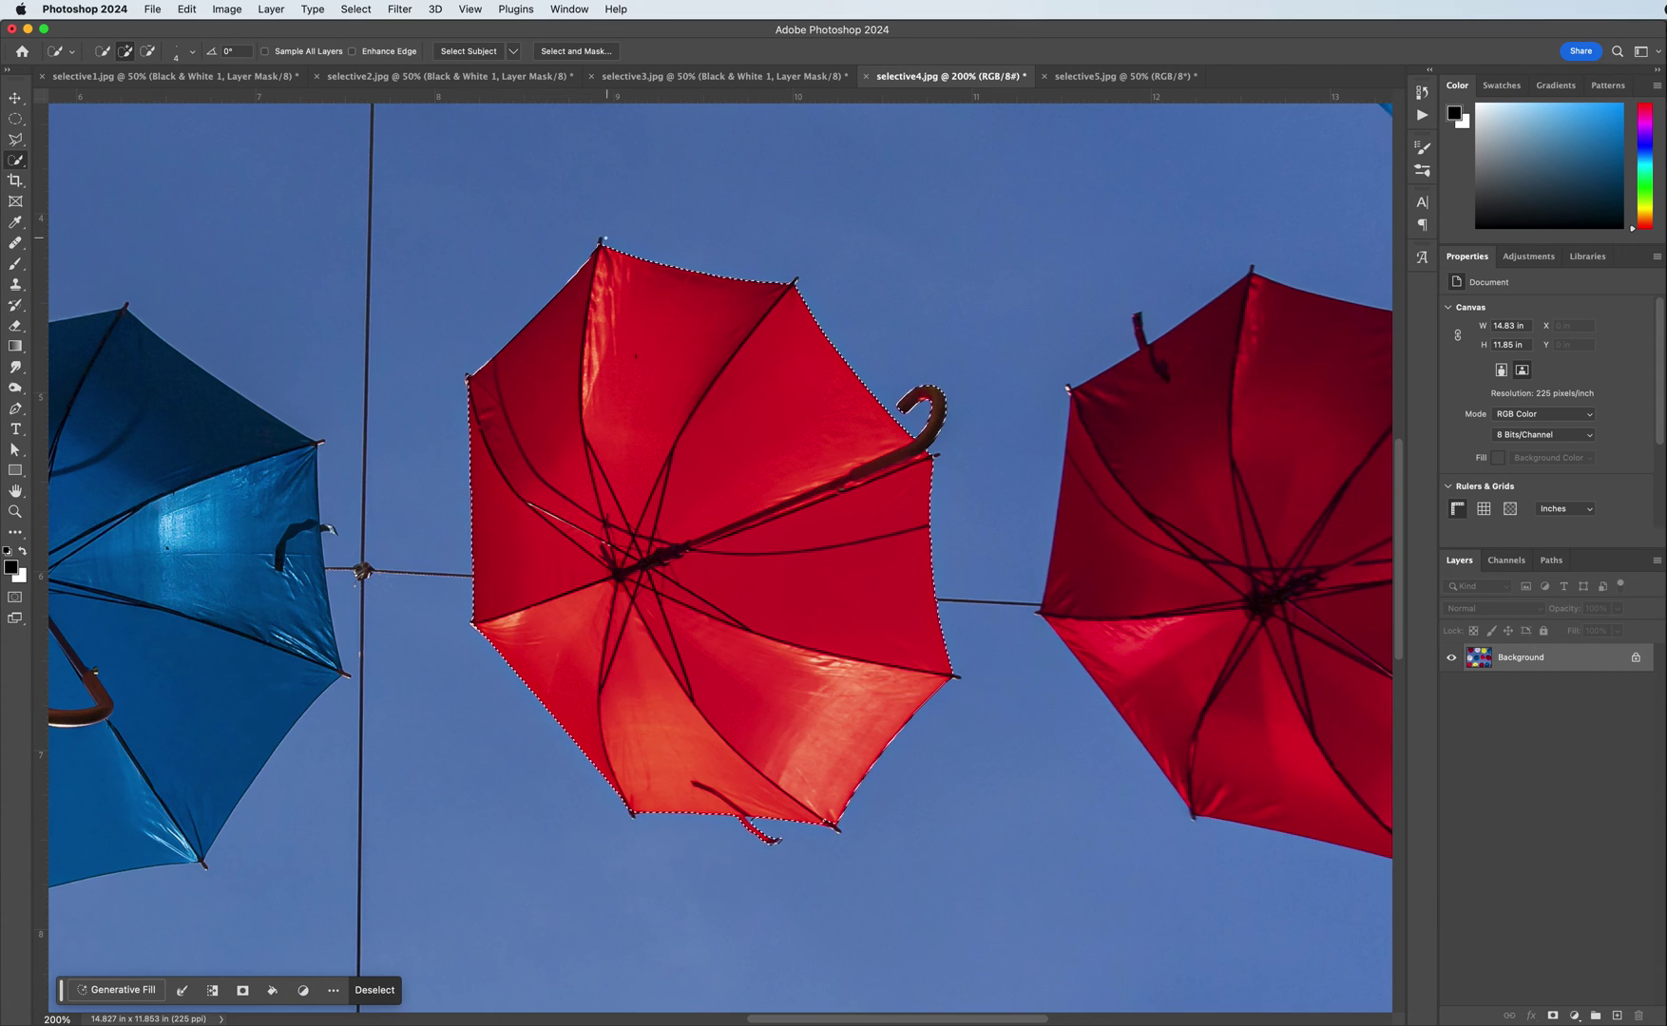
pyautogui.click(599, 244)
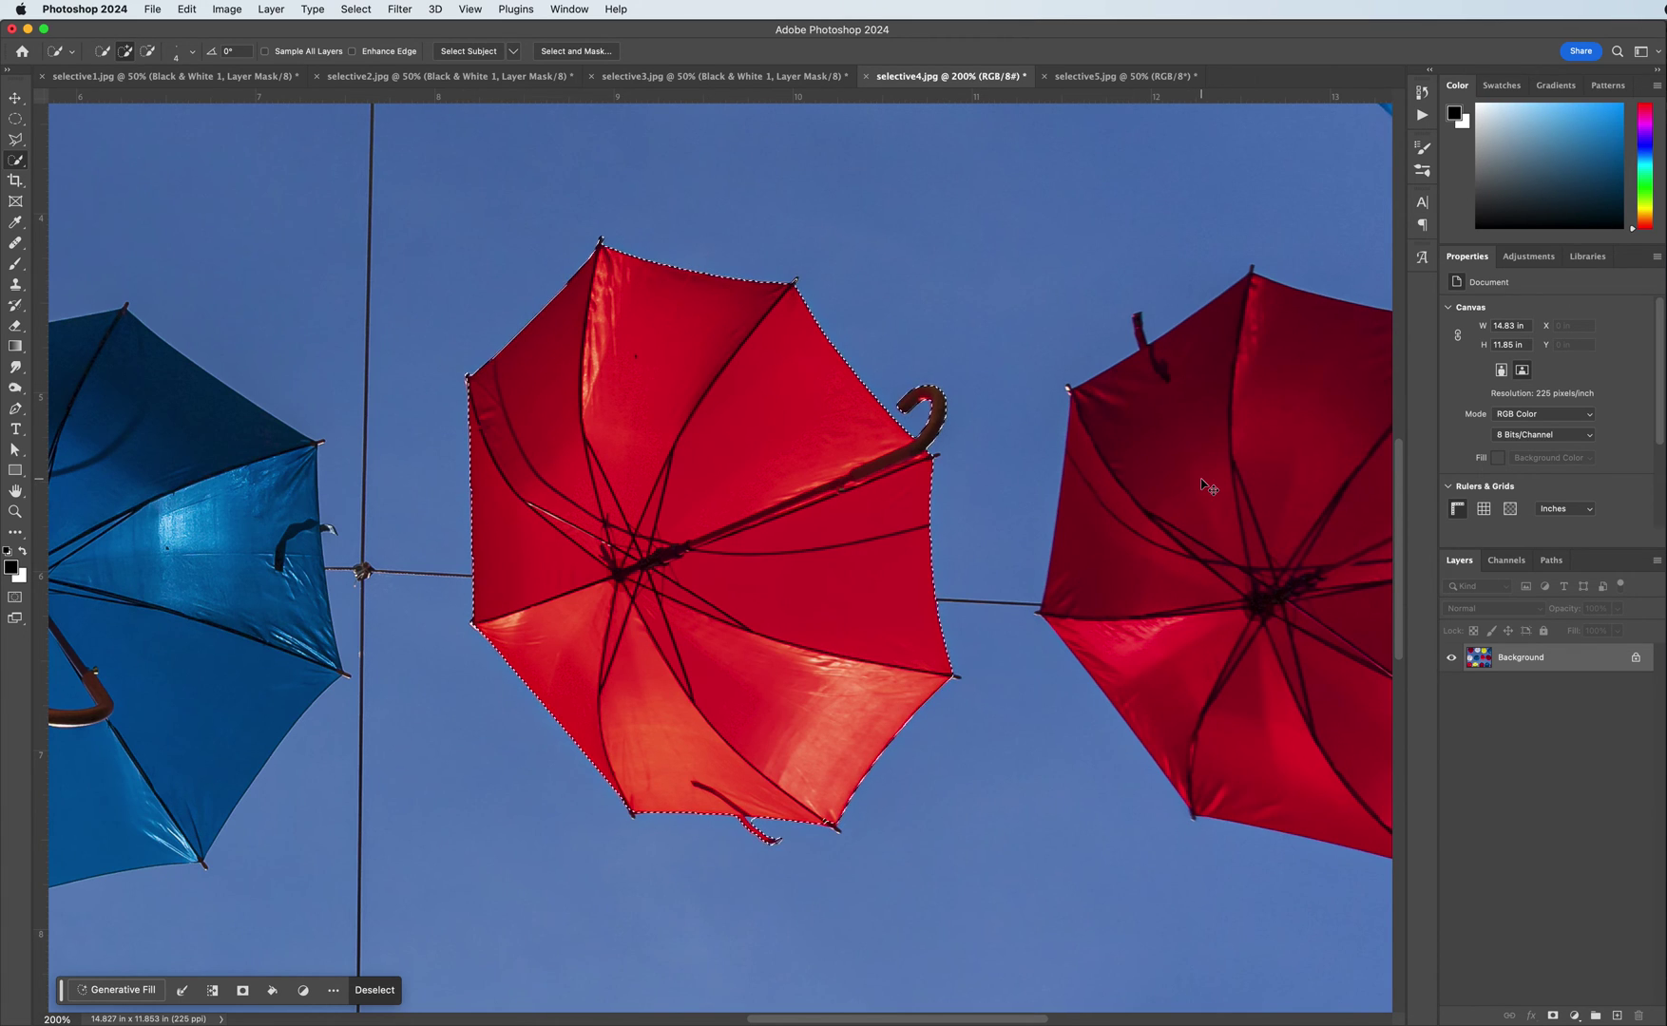
# Step: Add the whole red umbrella at the right of the middle row to the selection with a size 15 brush
pyautogui.press('super+minus')
pyautogui.press('super+minus')
pyautogui.press(']')
pyautogui.press(']')
pyautogui.press(']')
pyautogui.press(']')
pyautogui.press(']')
pyautogui.press(']')
pyautogui.press(']')
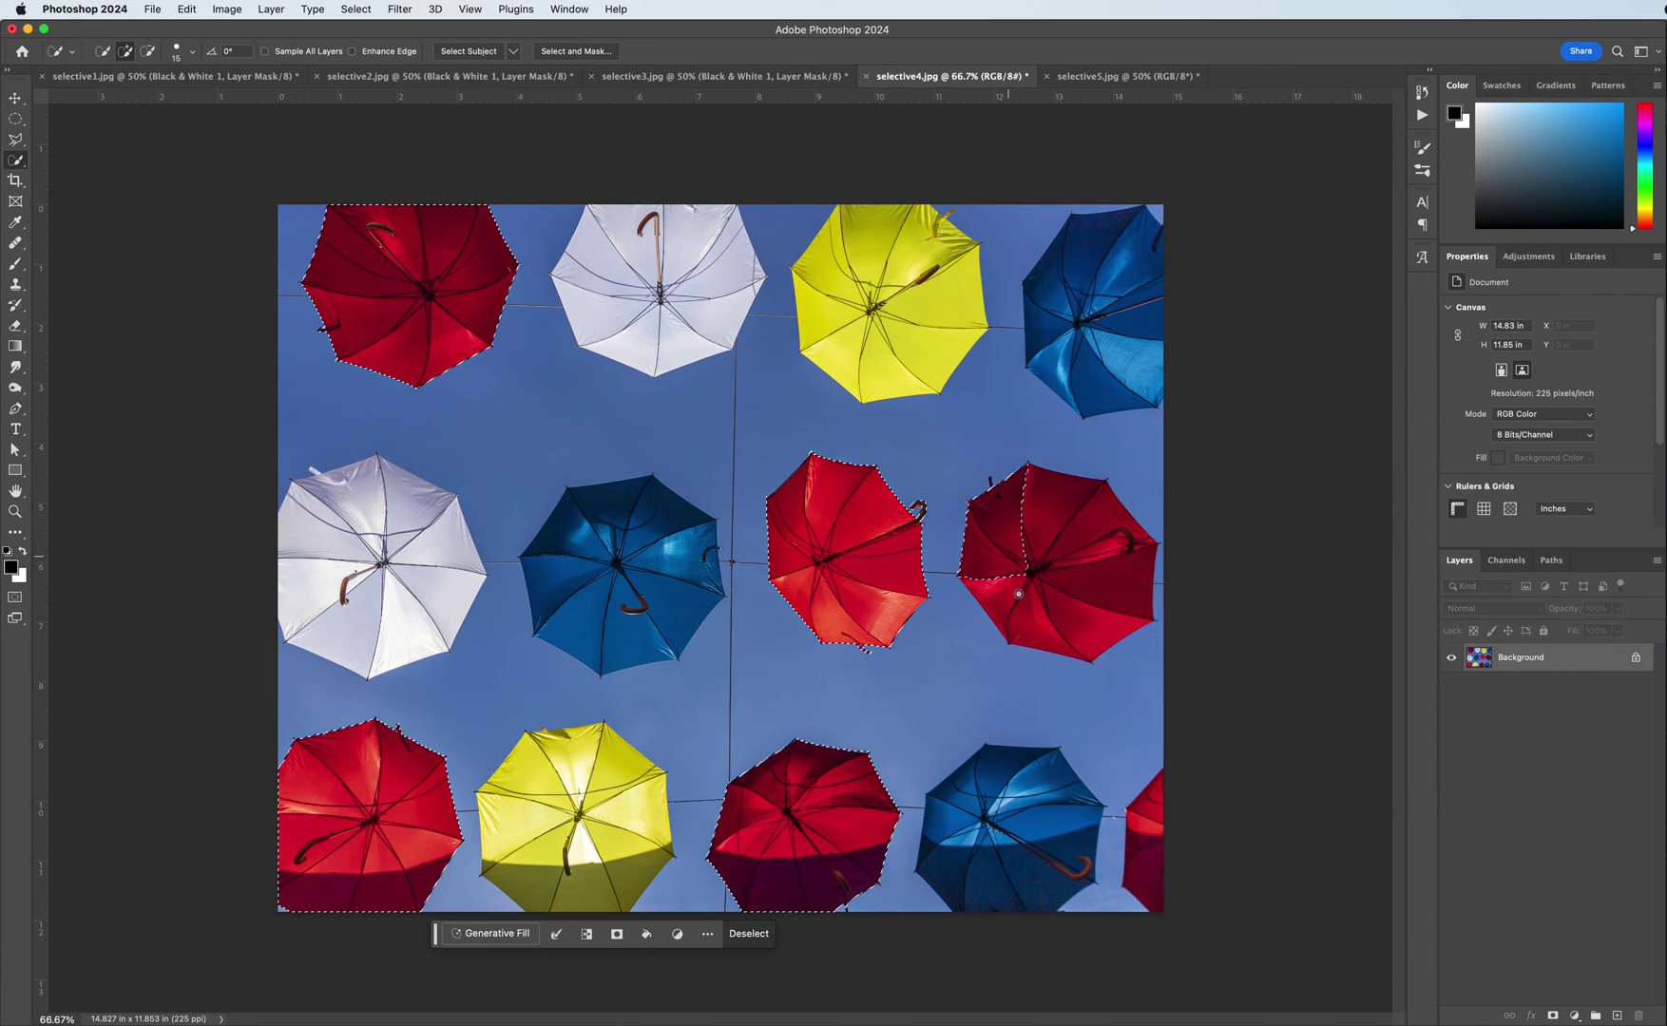
pyautogui.moveTo(1017, 593)
pyautogui.mouseDown()
pyautogui.moveTo(1057, 612)
pyautogui.moveTo(1093, 588)
pyautogui.mouseUp()
# Step: Add the partly visible red umbrella at the photo's lower-right edge to the selection with a smaller brush
pyautogui.press('[')
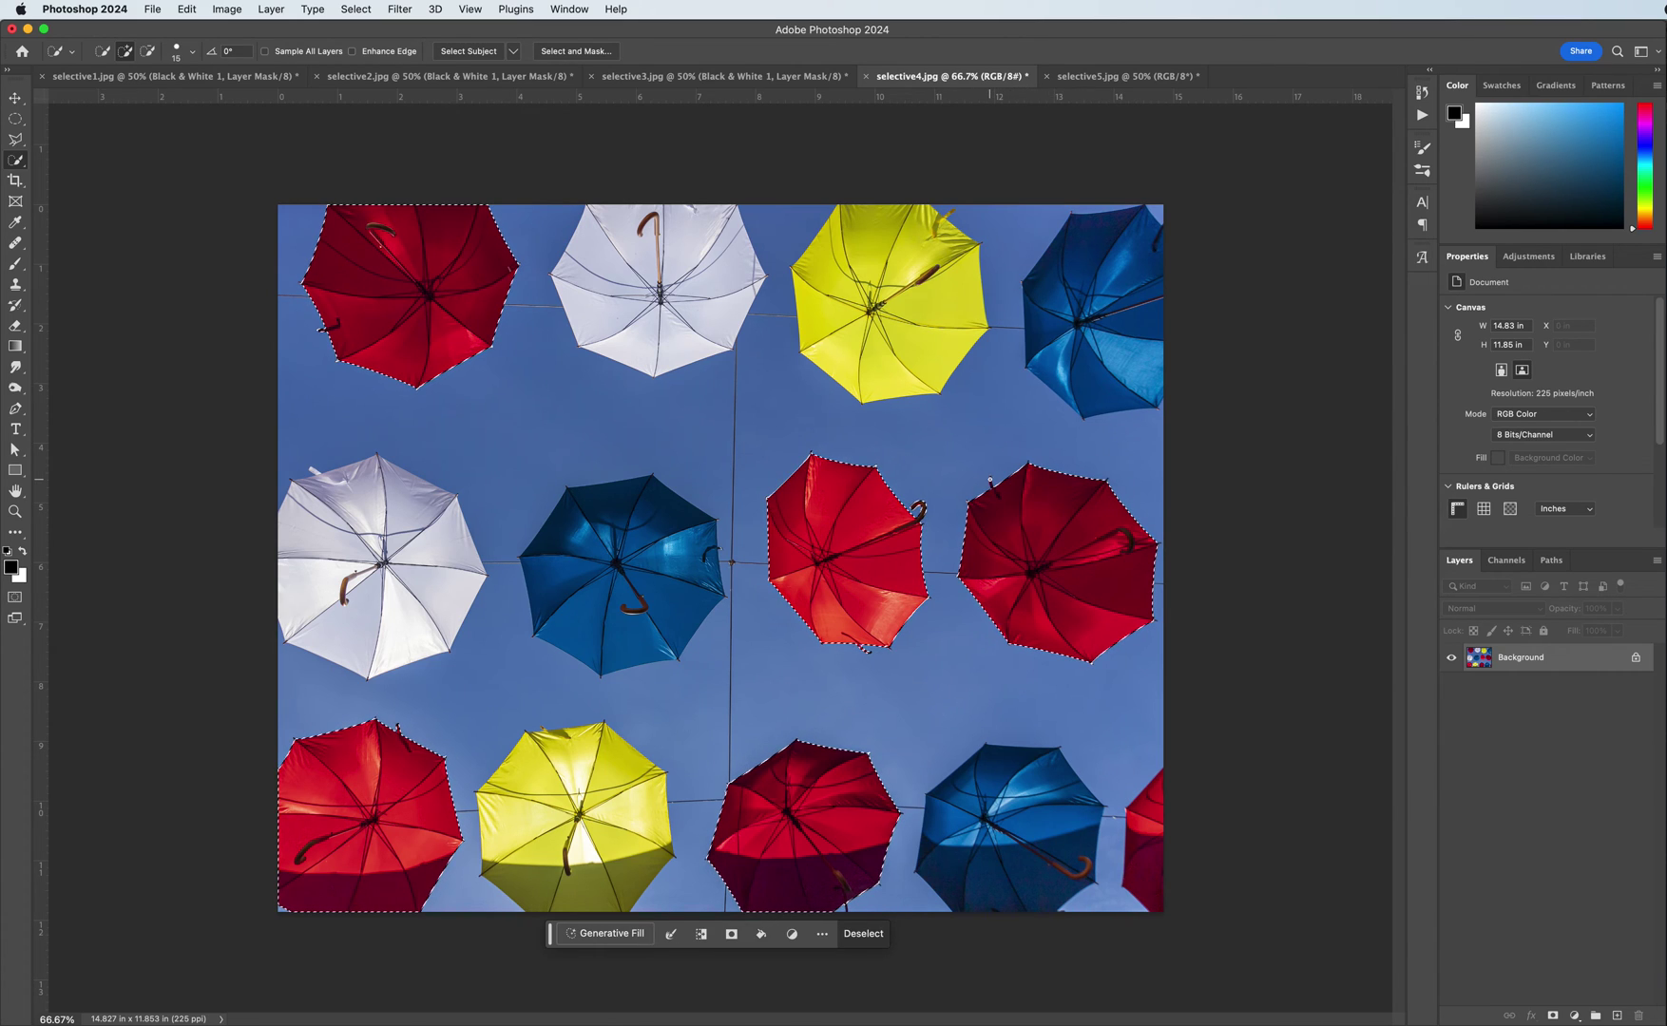
pyautogui.press('[')
pyautogui.click(1147, 801)
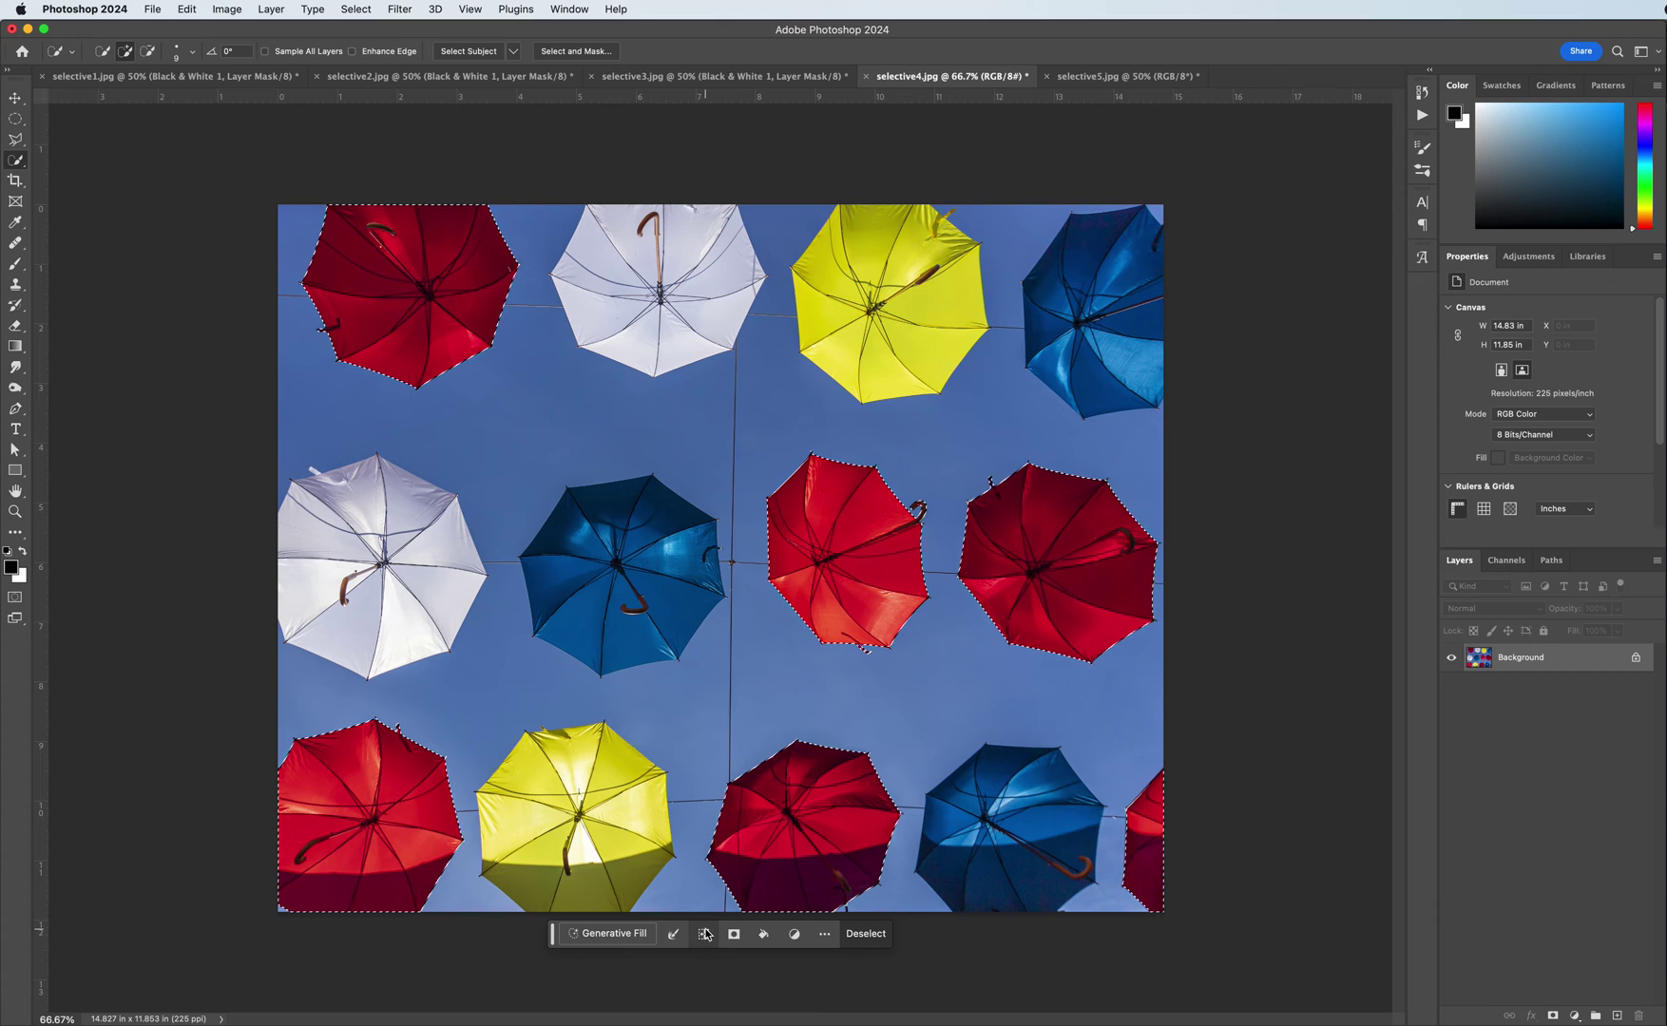
# Step: Add a Black & White adjustment layer from the selection and invert its mask so only the red umbrellas keep their colour
pyautogui.click(1528, 256)
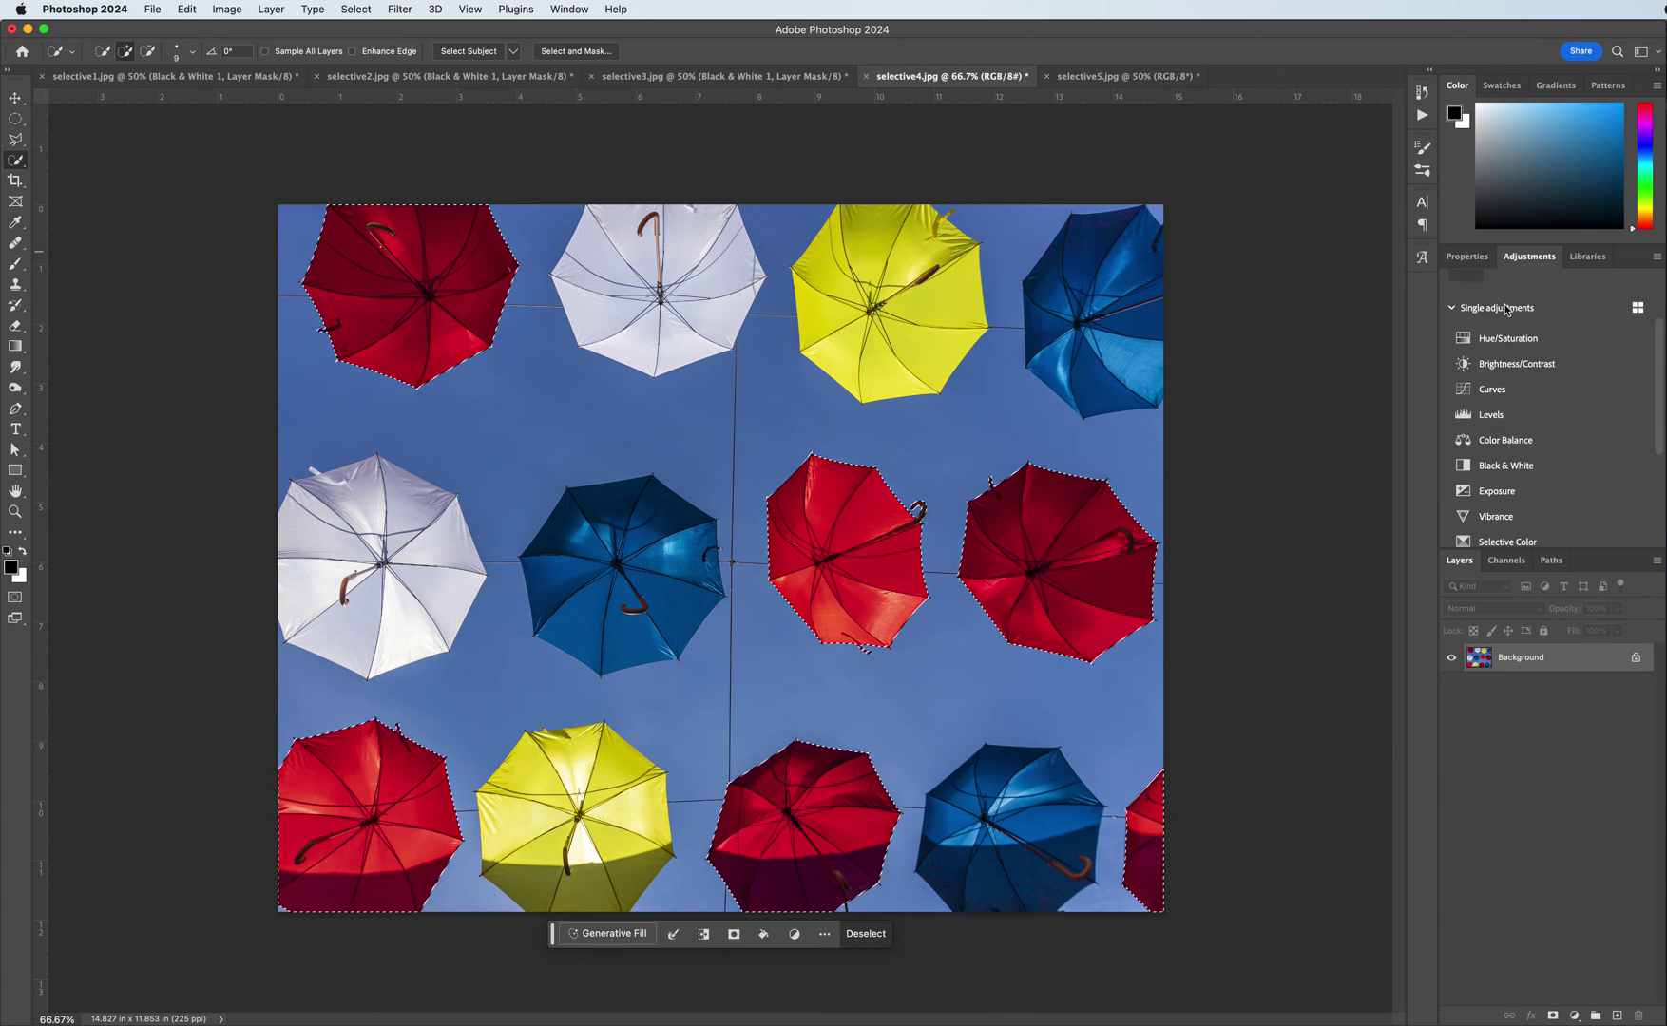
pyautogui.click(1492, 465)
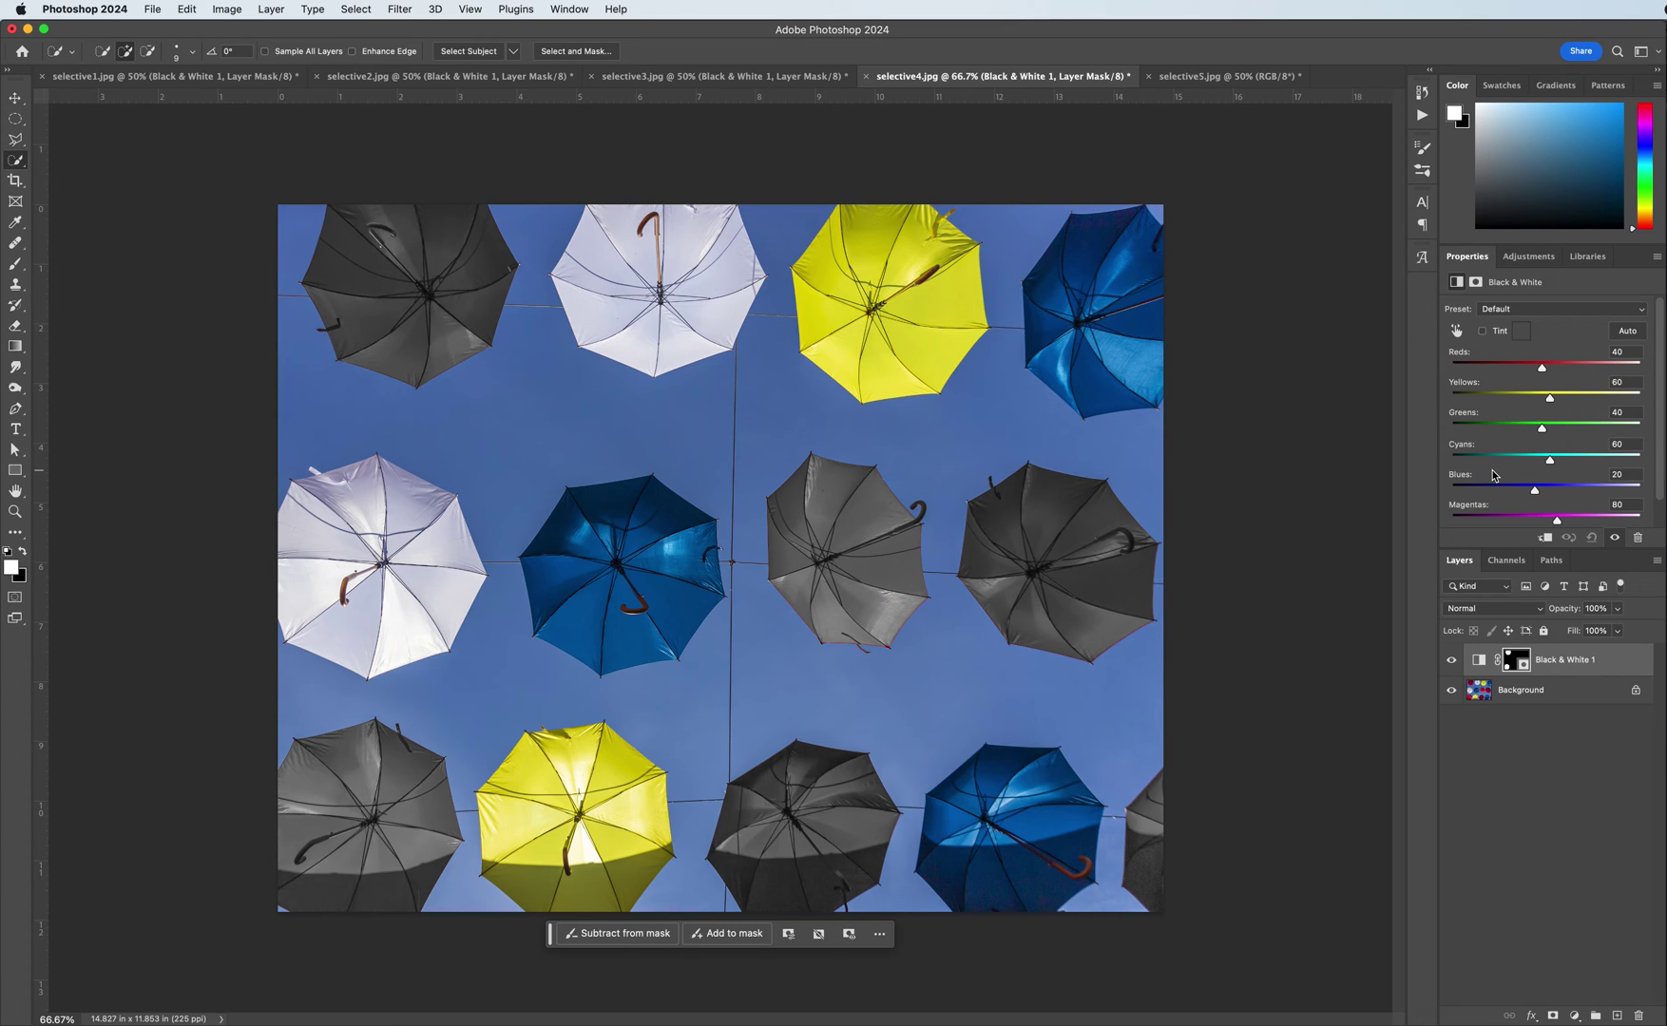
pyautogui.press('super+i')
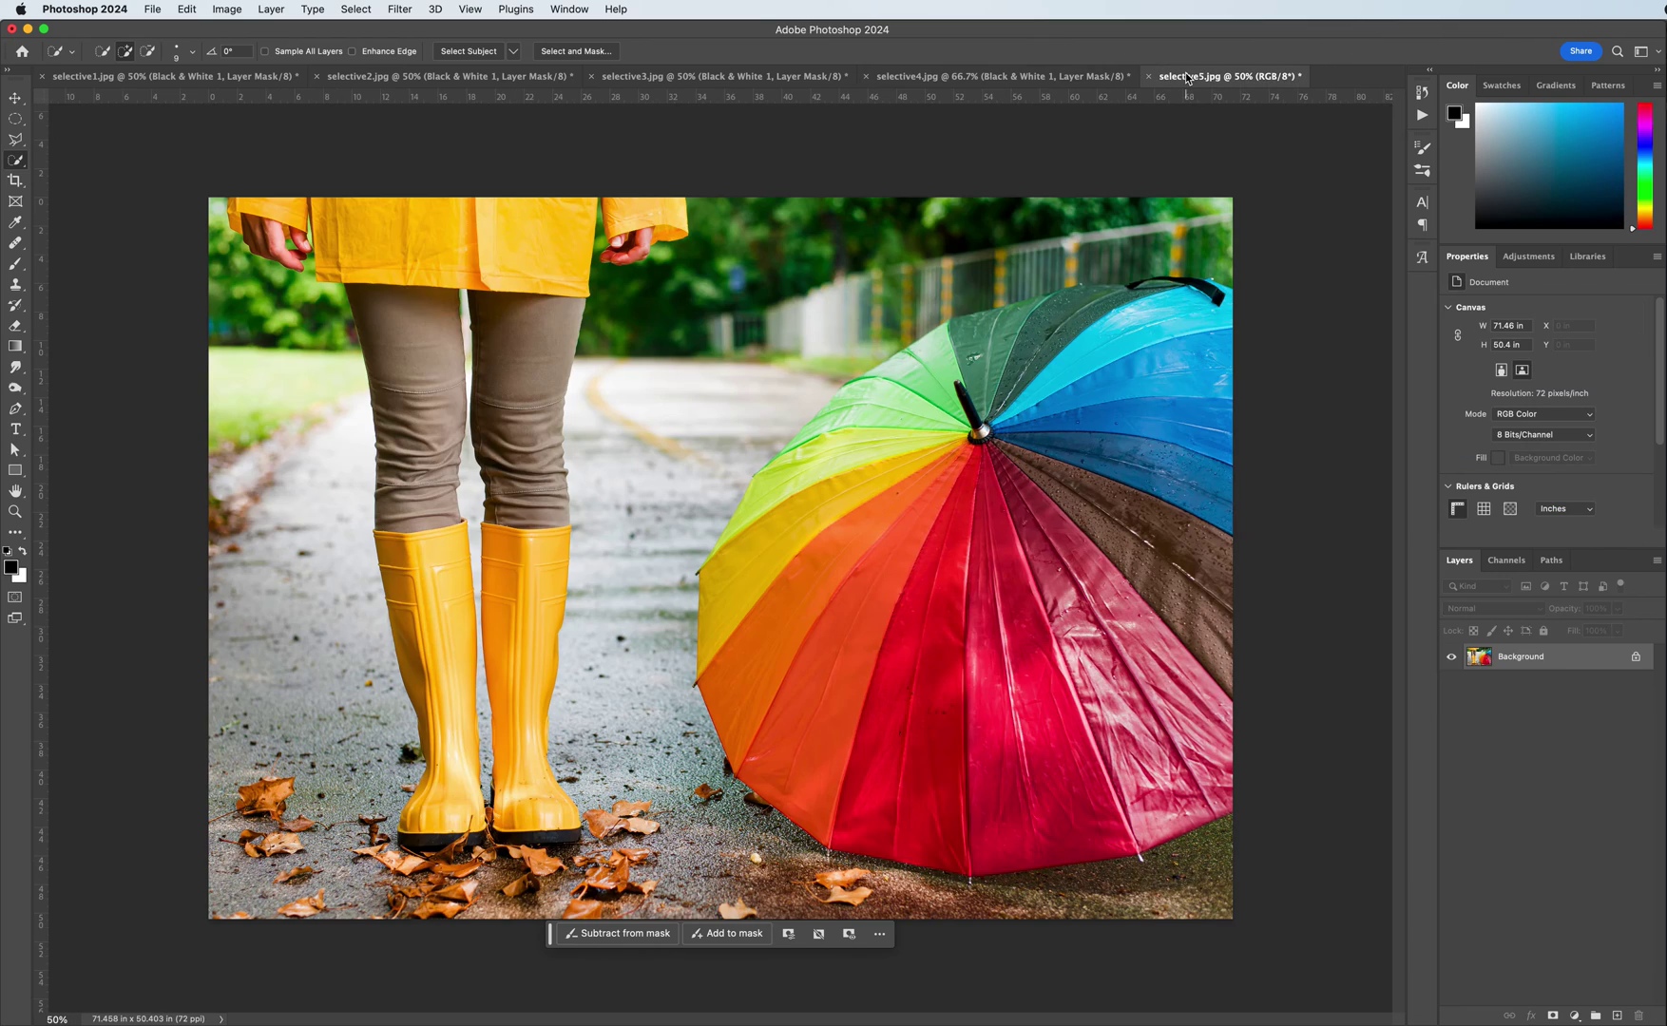
# Step: Switch to selective5.jpg, try an automatic subject selection of the person and umbrella and discard it
pyautogui.click(1188, 76)
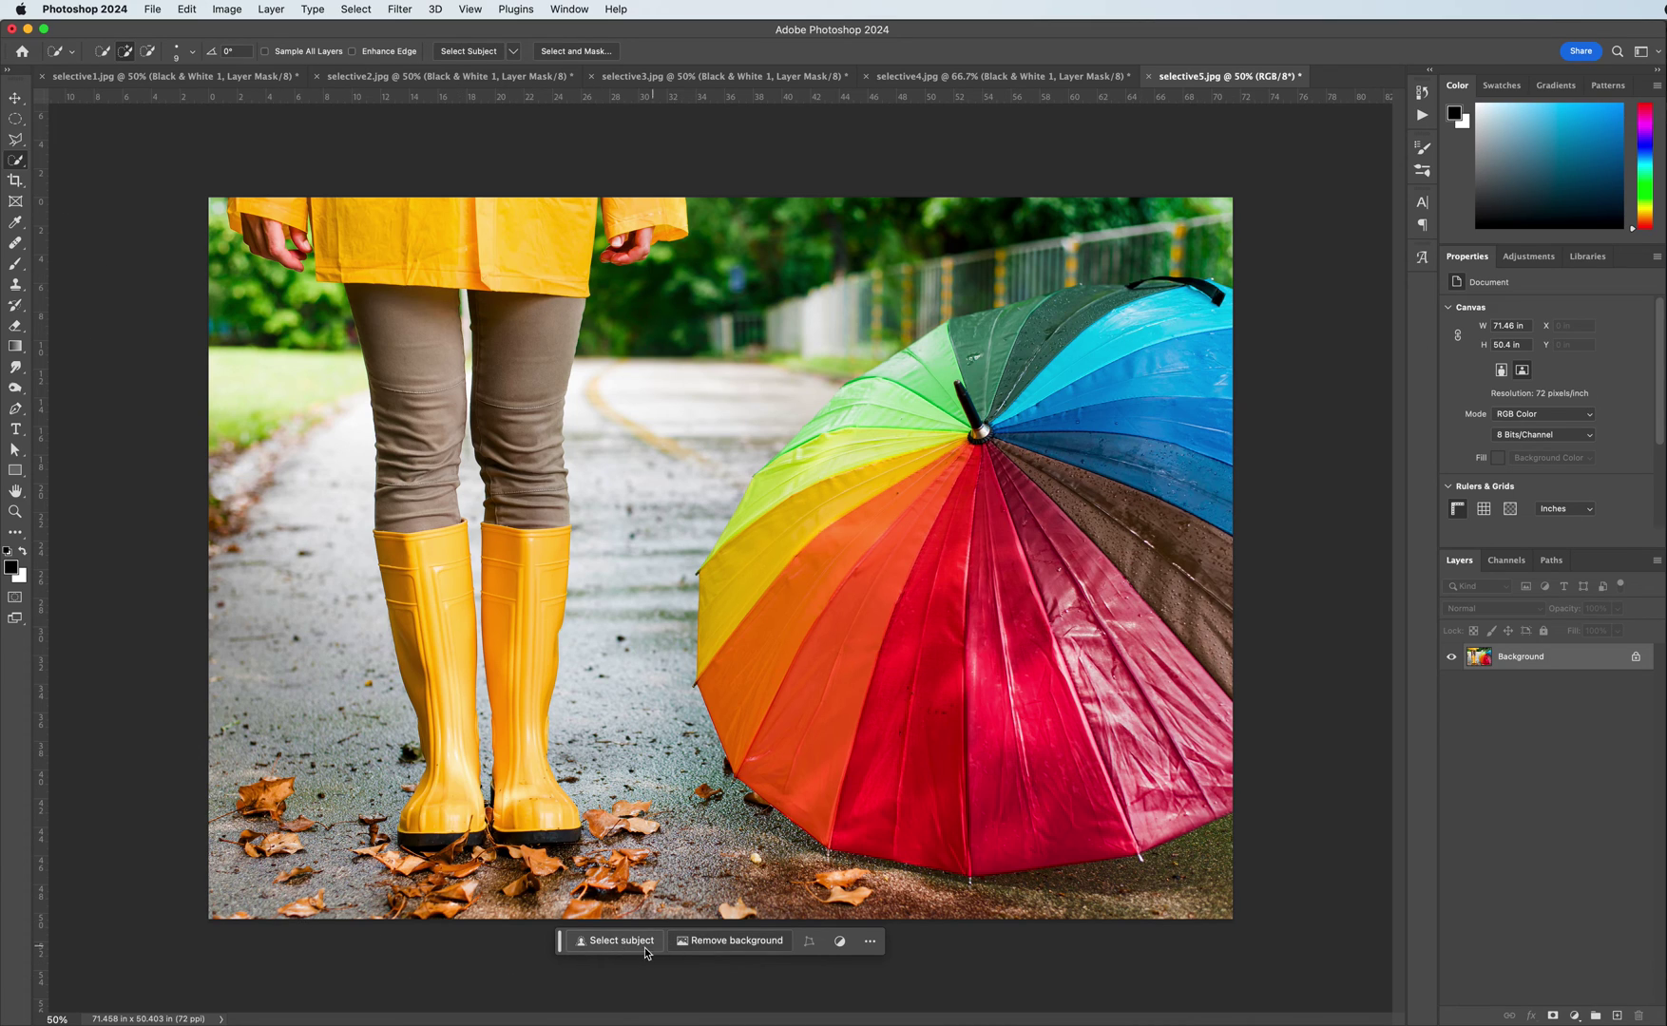
pyautogui.click(616, 941)
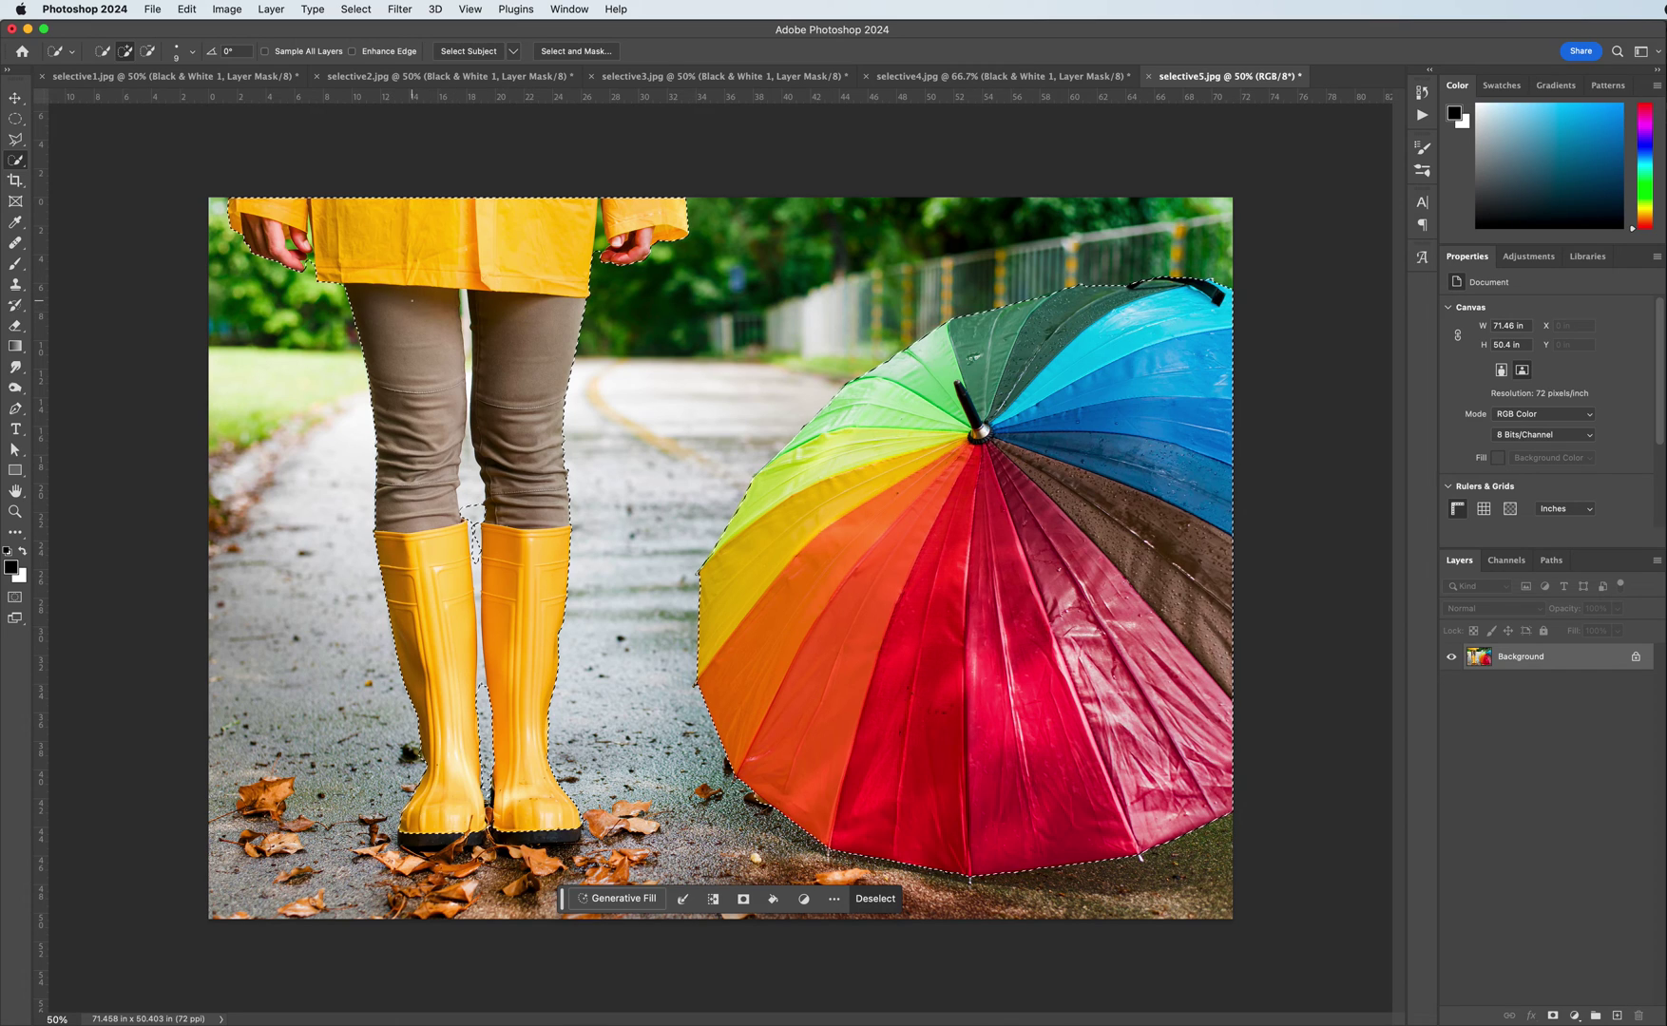
pyautogui.press('super+d')
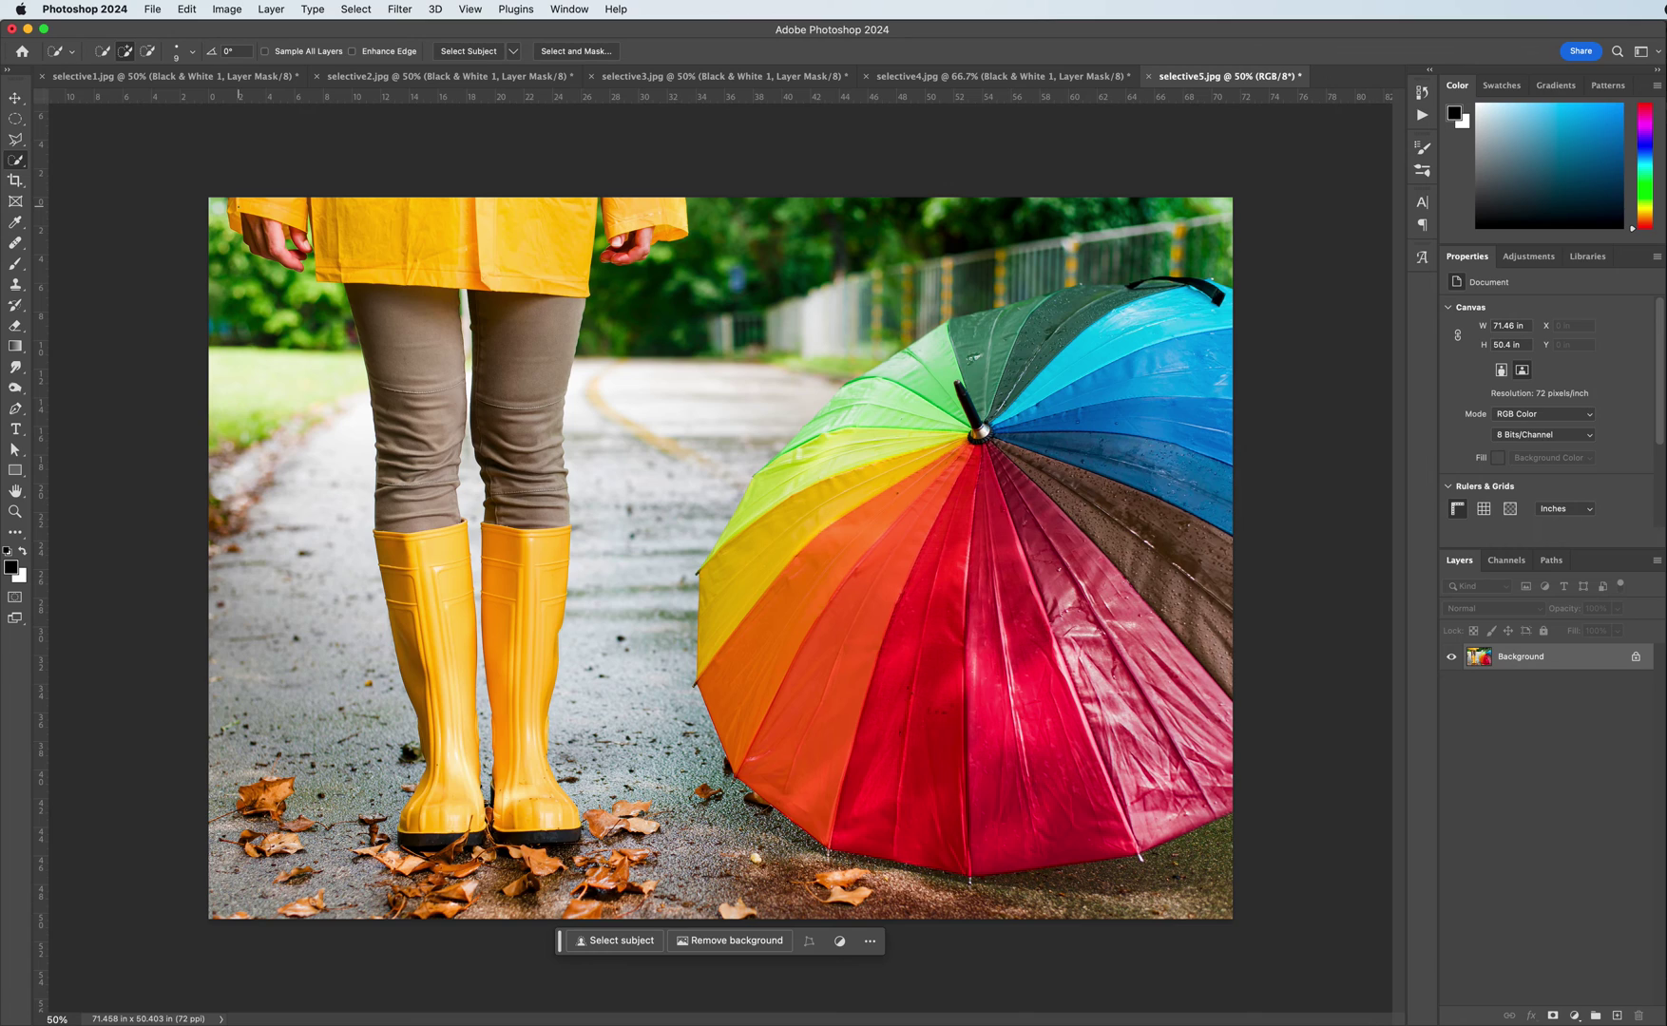
# Step: Select the yellow raincoat and both sleeves with the Quick Selection tool, subtracting the gap beside the right sleeve
pyautogui.moveTo(288, 207); pyautogui.dragTo(242, 220)
pyautogui.moveTo(358, 217)
pyautogui.mouseDown()
pyautogui.moveTo(491, 227)
pyautogui.moveTo(614, 203)
pyautogui.moveTo(617, 226)
pyautogui.moveTo(669, 203)
pyautogui.moveTo(625, 220)
pyautogui.mouseUp()
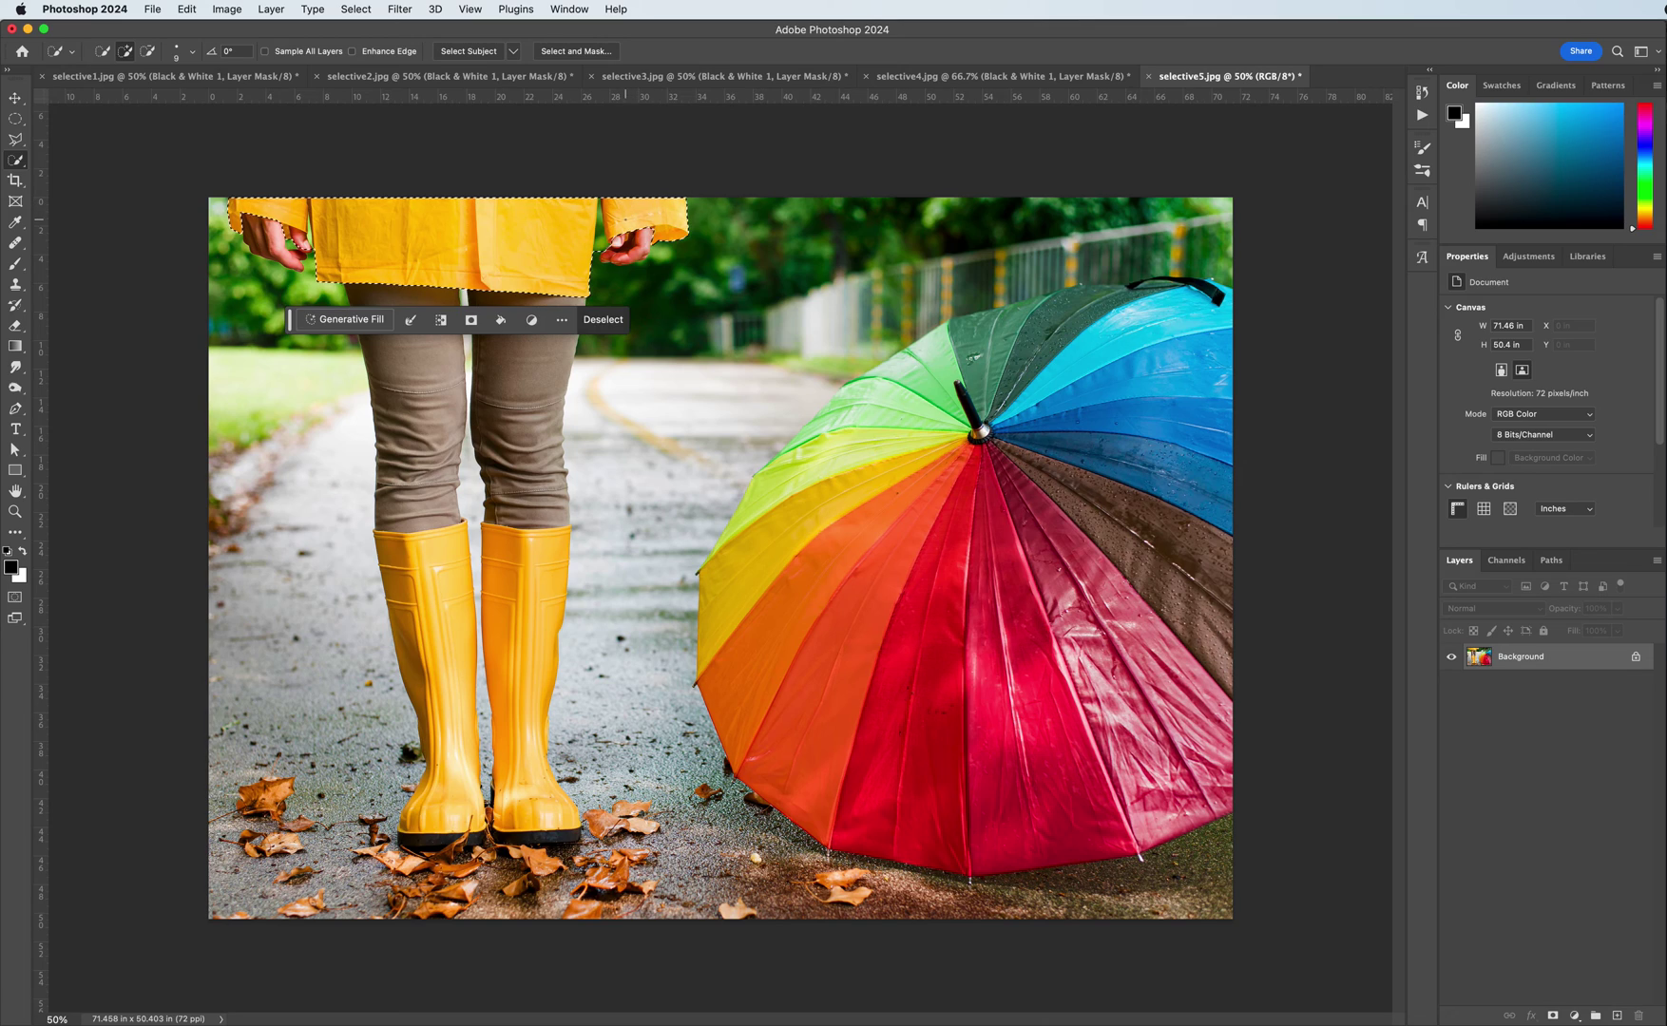
pyautogui.press('alt')
pyautogui.moveTo(598, 219); pyautogui.dragTo(604, 245)
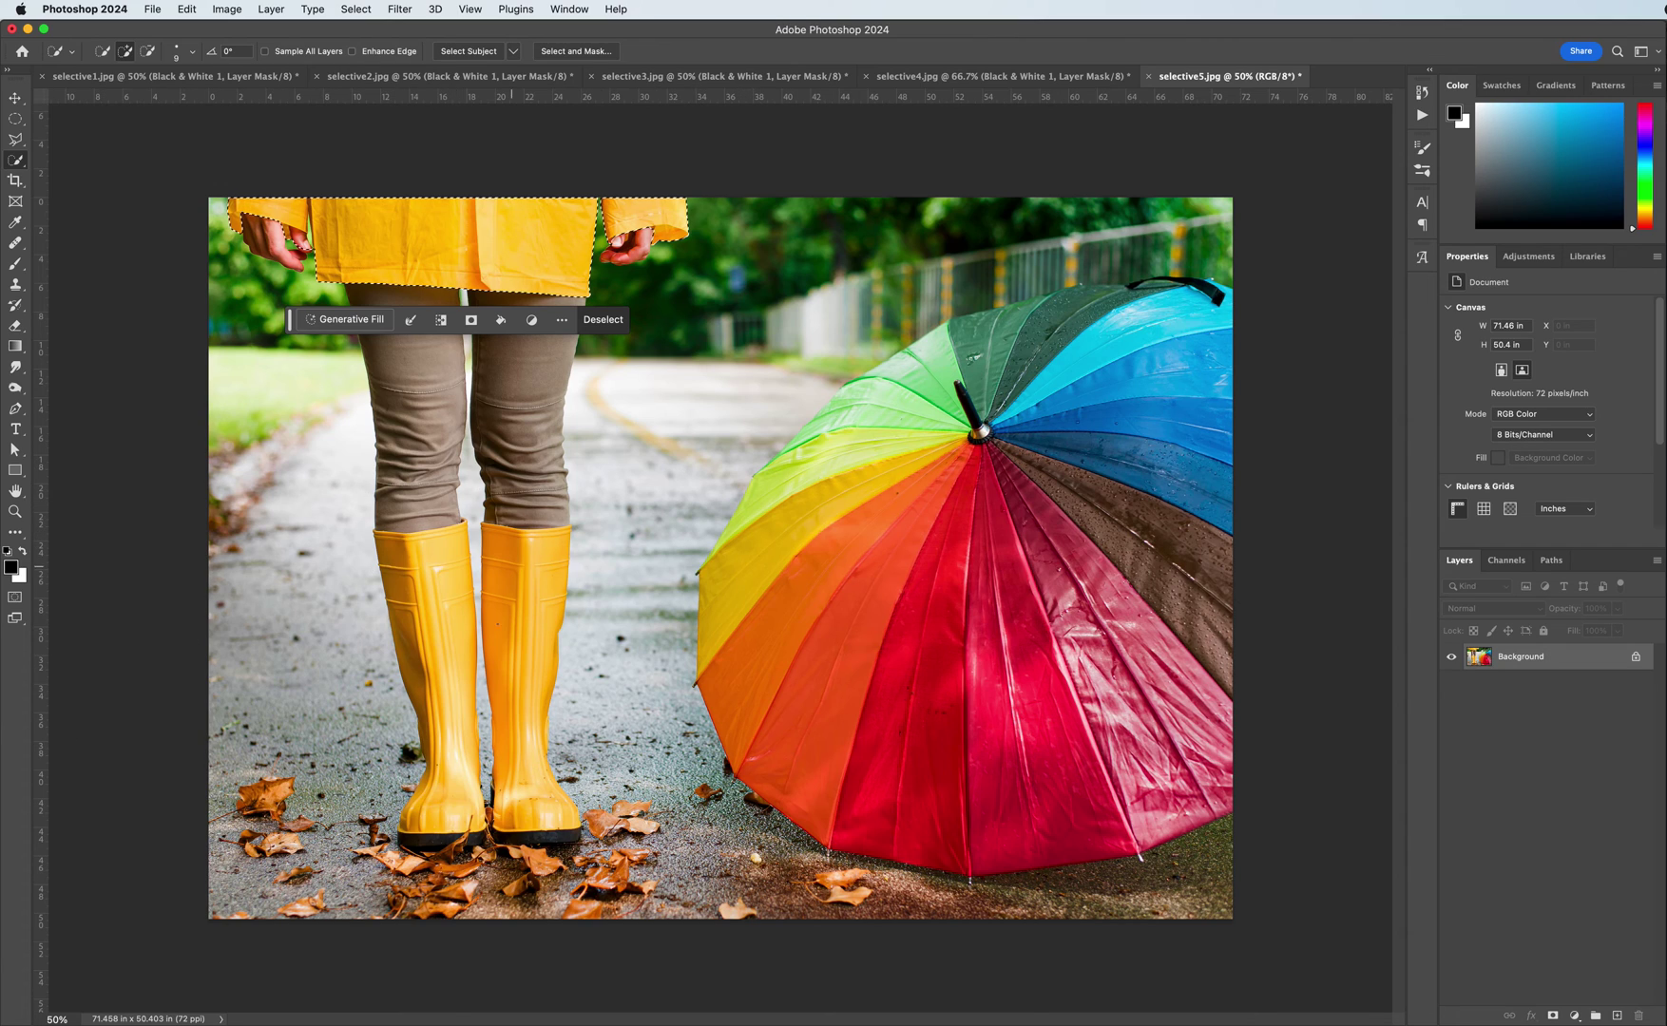
# Step: Add both yellow rain boots to the selection with a size 30 Quick Selection brush
pyautogui.press(']')
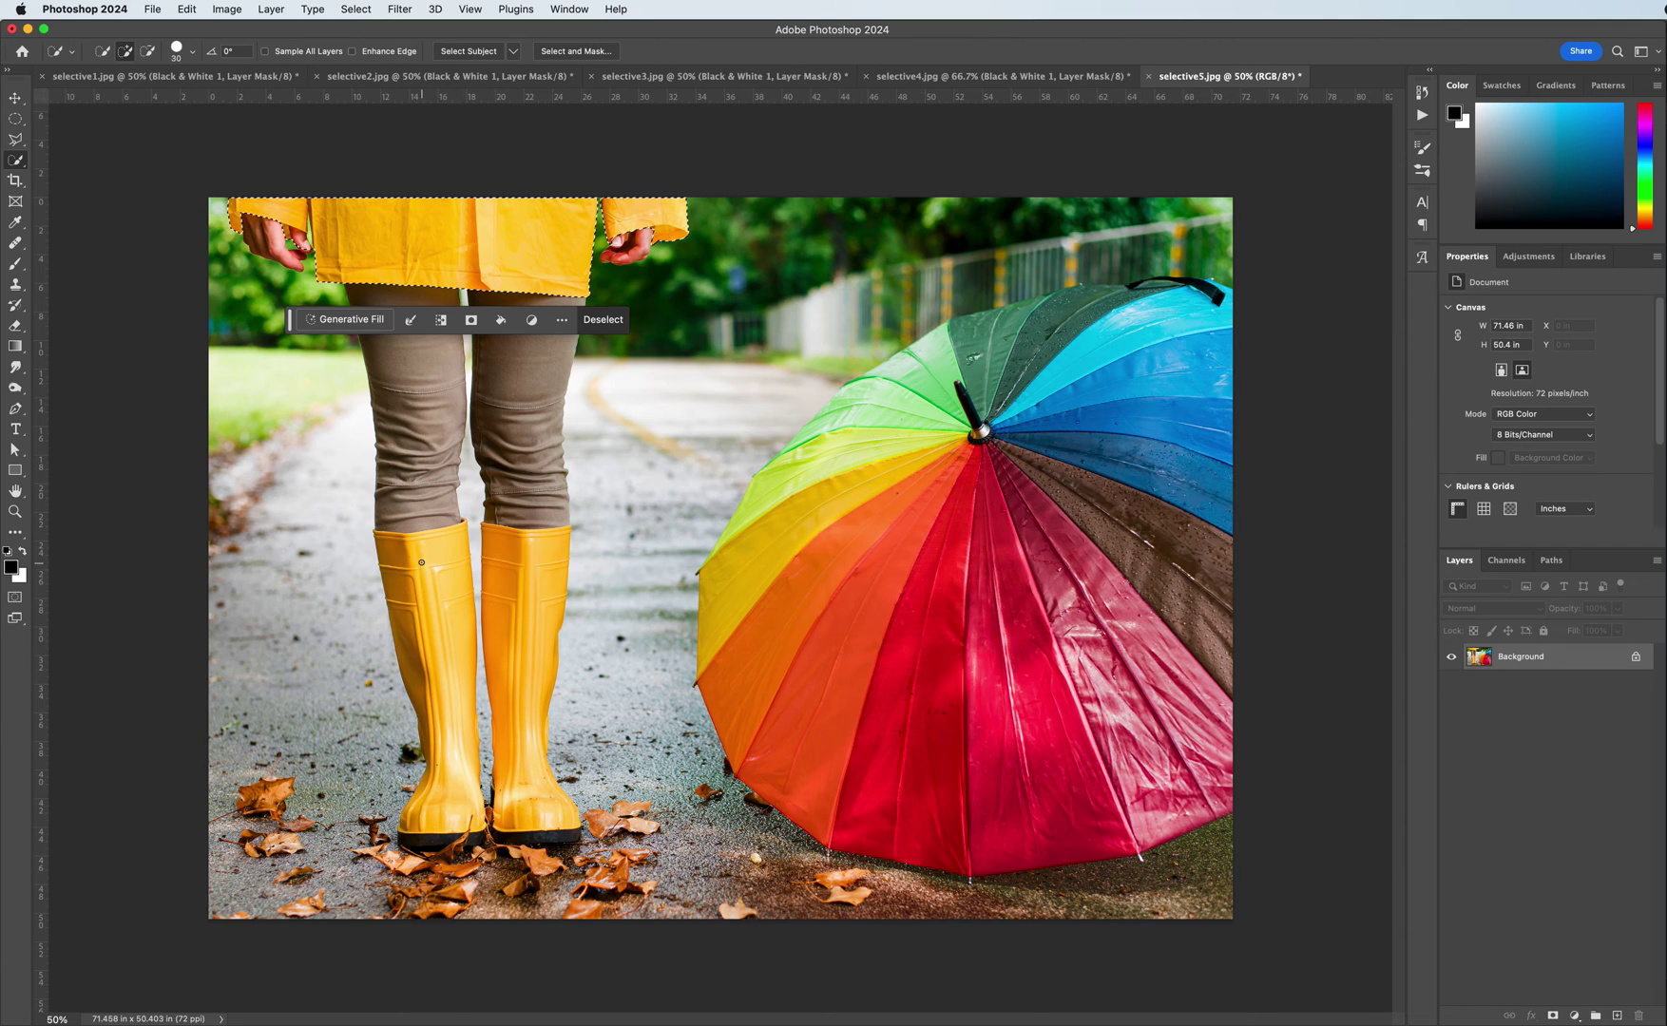
pyautogui.moveTo(437, 567); pyautogui.dragTo(463, 776)
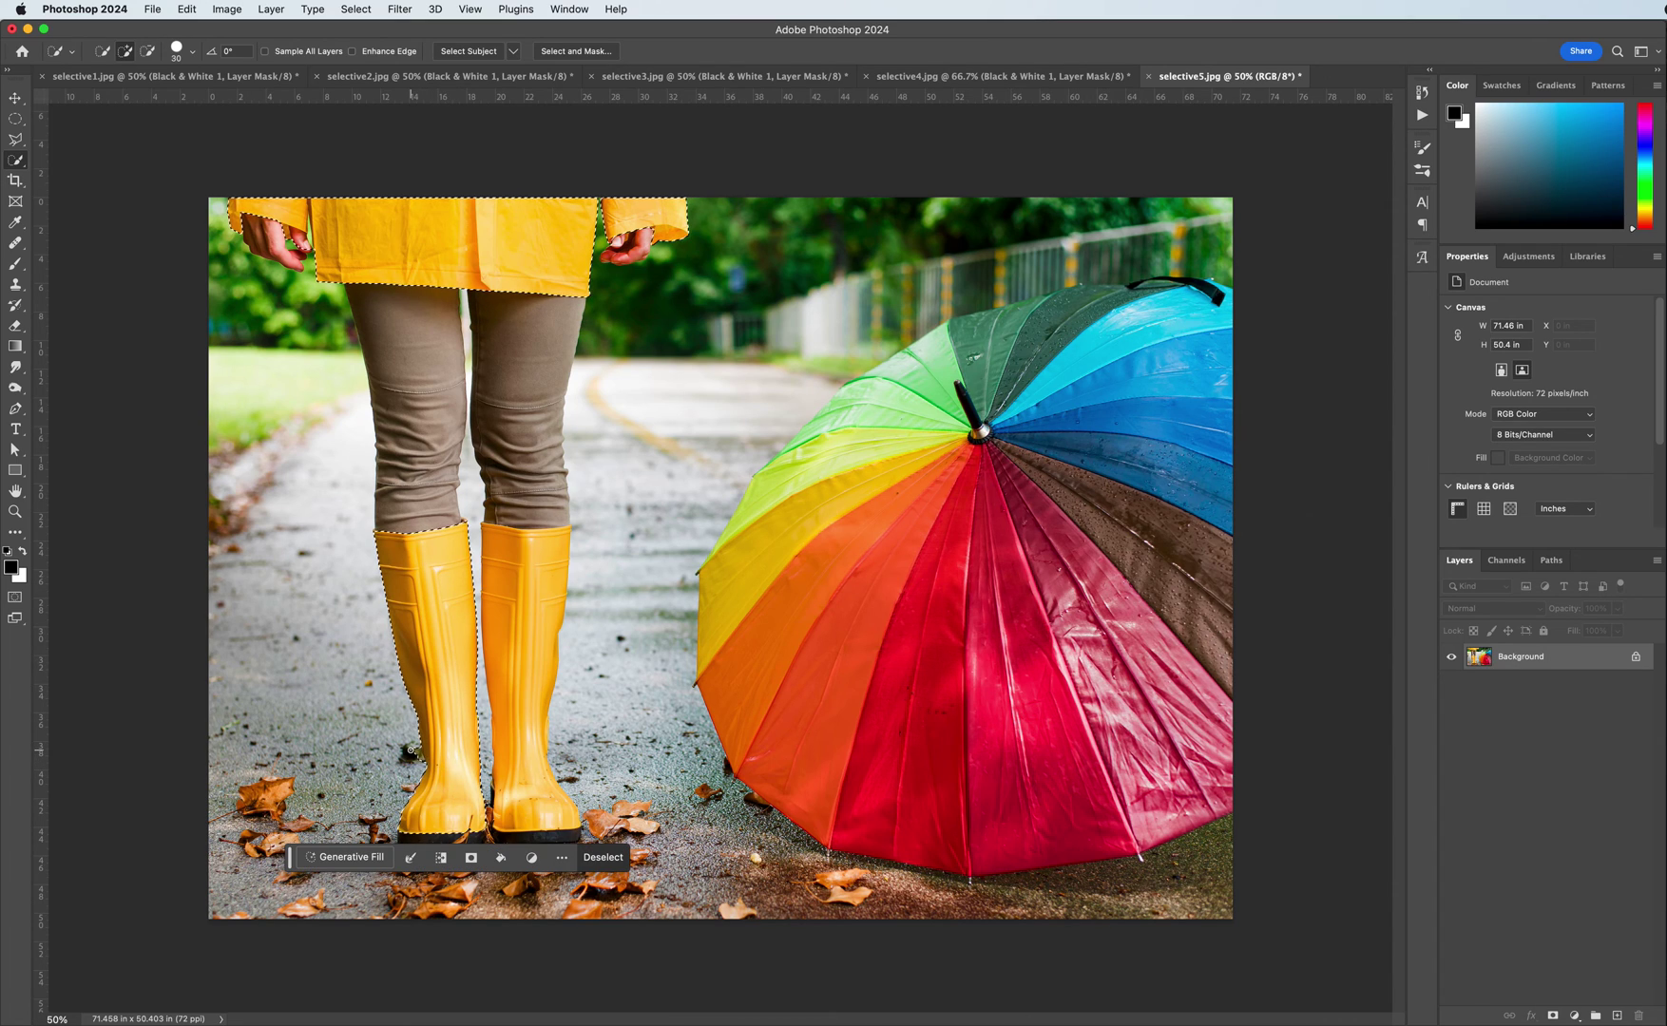
pyautogui.press('alt')
pyautogui.moveTo(552, 608)
pyautogui.mouseDown()
pyautogui.moveTo(530, 648)
pyautogui.moveTo(530, 722)
pyautogui.mouseUp()
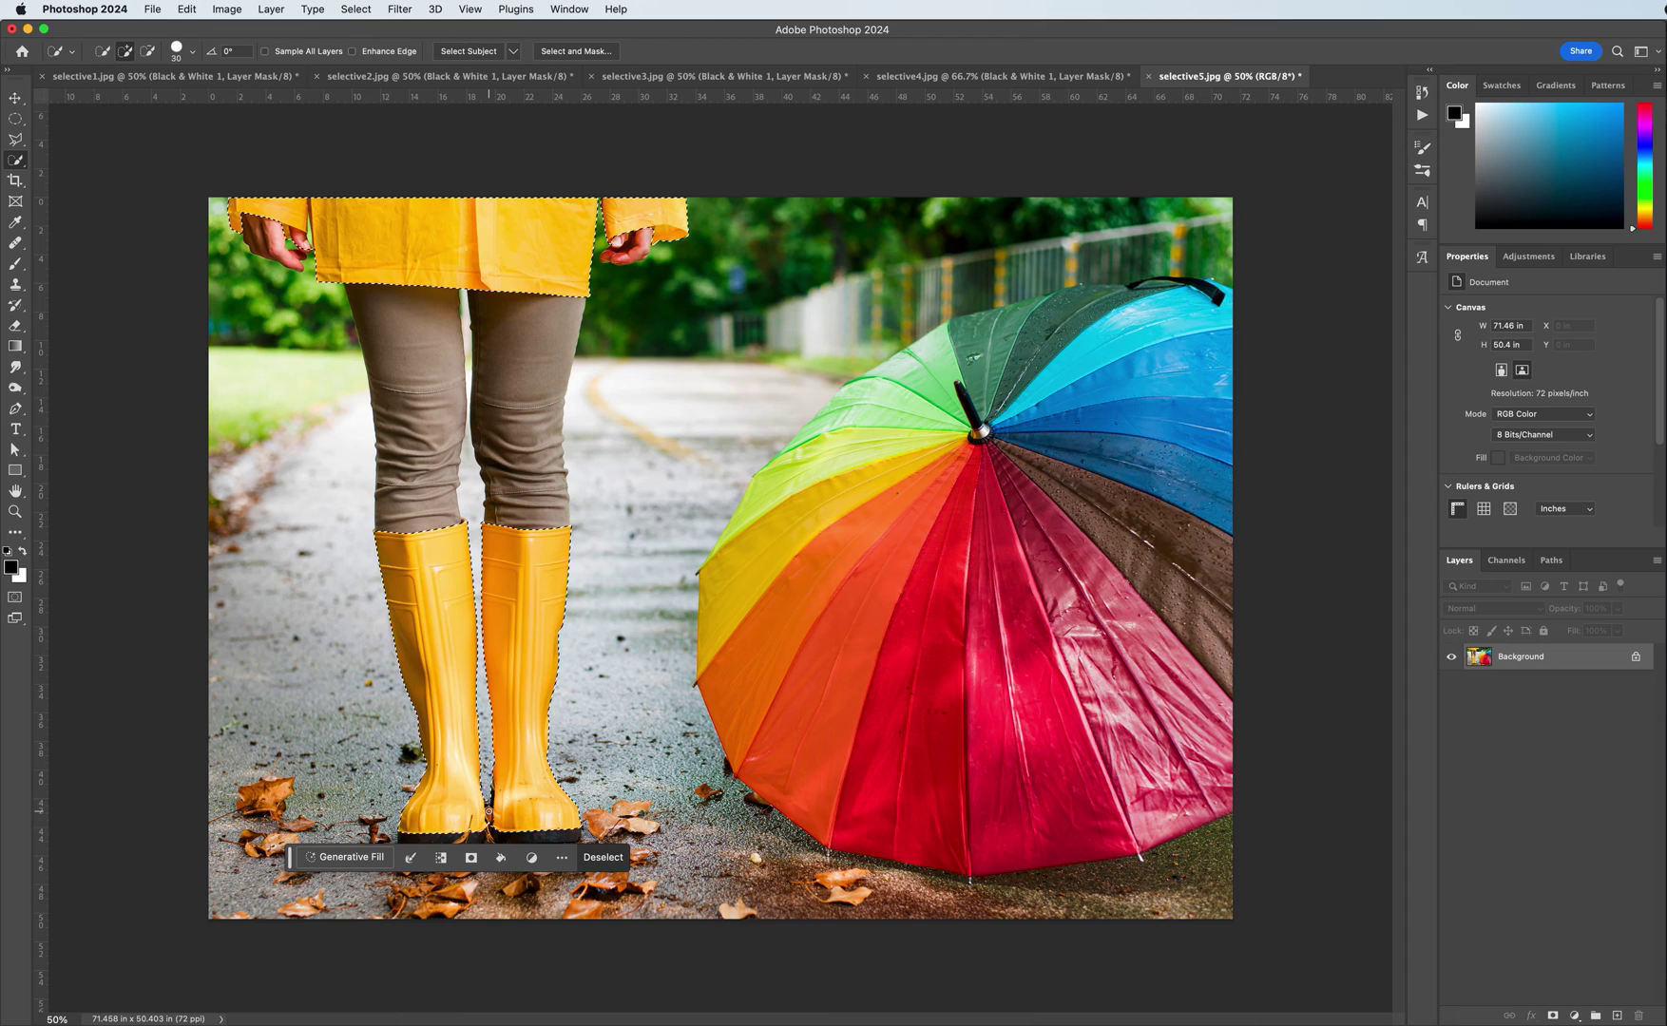
pyautogui.press('[')
pyautogui.press('alt')
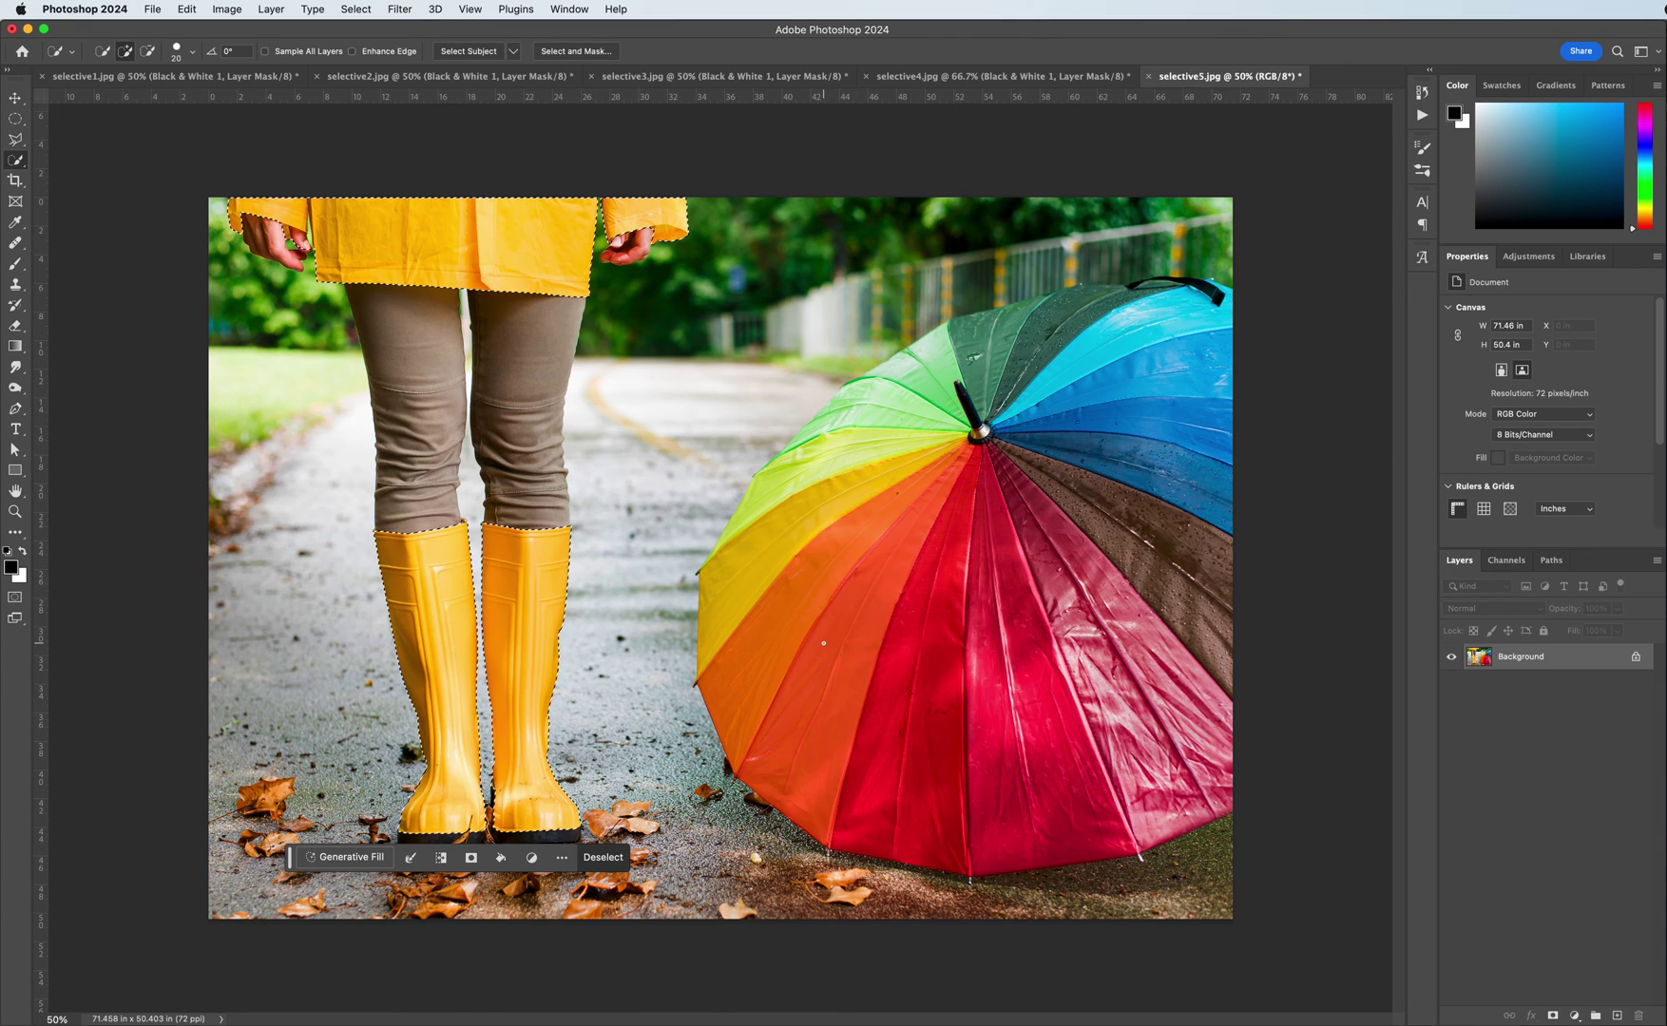
# Step: Add the rainbow umbrella to the selection with a size 35 brush and subtract the fence above it with size 25
pyautogui.press(']')
pyautogui.moveTo(823, 643)
pyautogui.mouseDown()
pyautogui.moveTo(991, 428)
pyautogui.moveTo(908, 450)
pyautogui.moveTo(946, 378)
pyautogui.moveTo(1104, 353)
pyautogui.moveTo(1202, 518)
pyautogui.moveTo(1163, 632)
pyautogui.moveTo(1045, 736)
pyautogui.moveTo(1190, 680)
pyautogui.moveTo(1197, 800)
pyautogui.moveTo(1152, 838)
pyautogui.mouseUp()
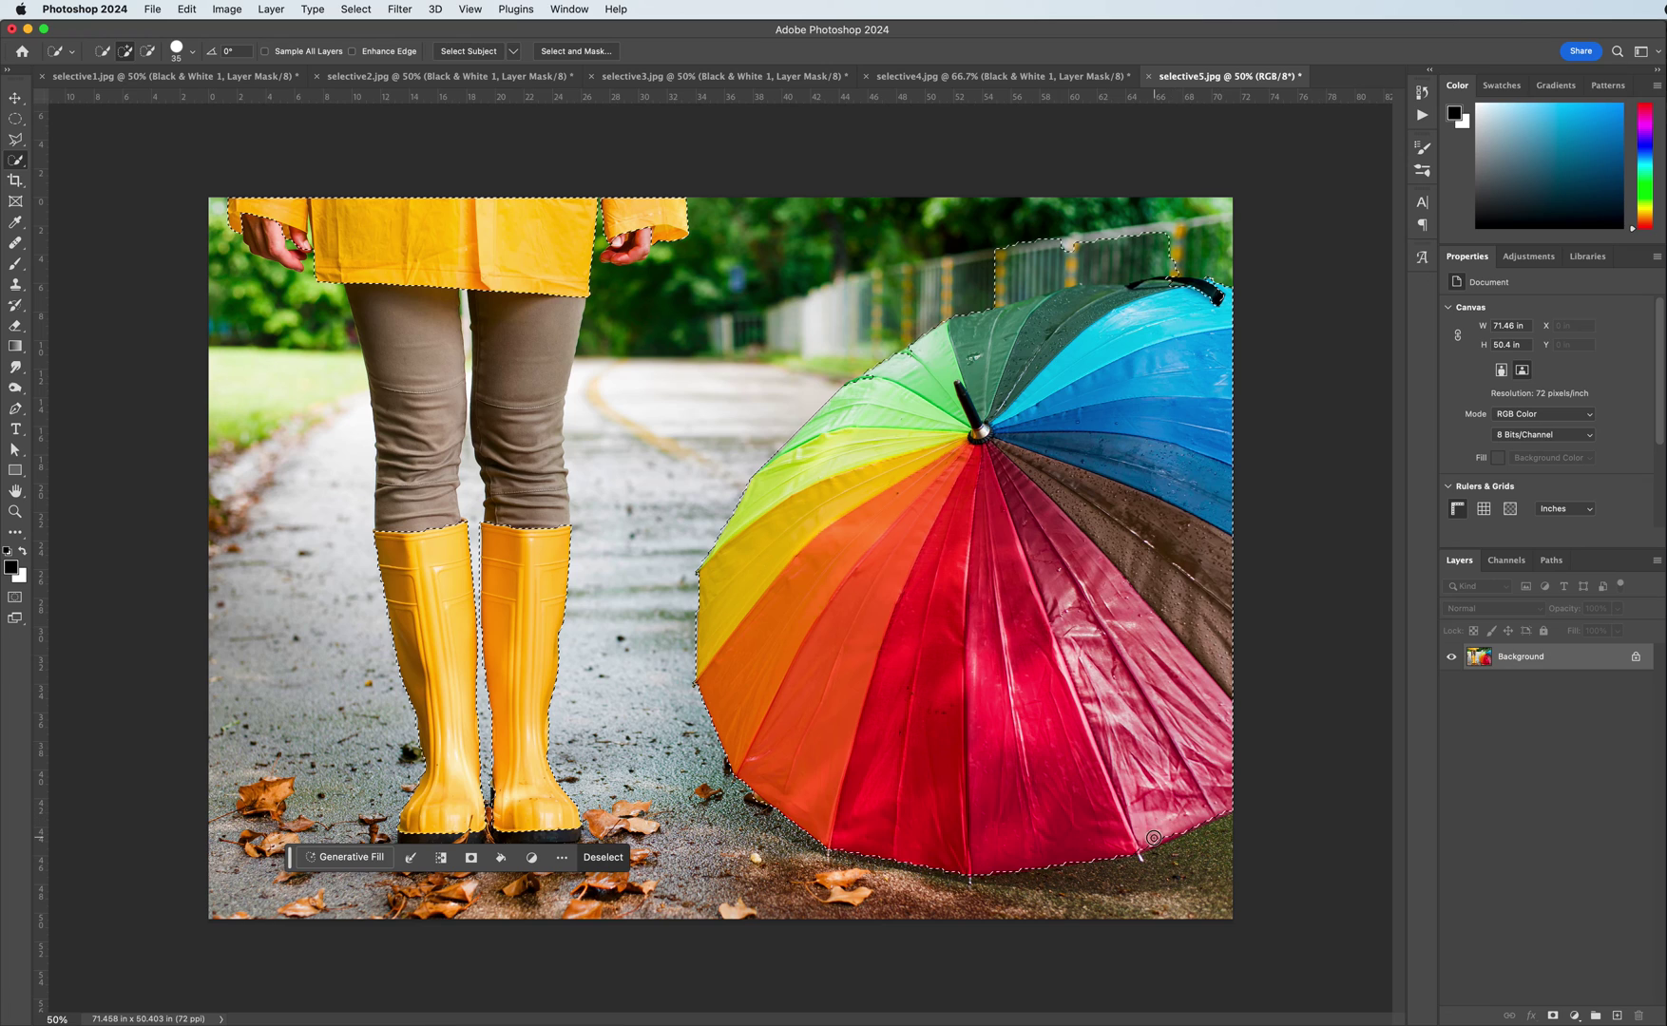
pyautogui.press('[')
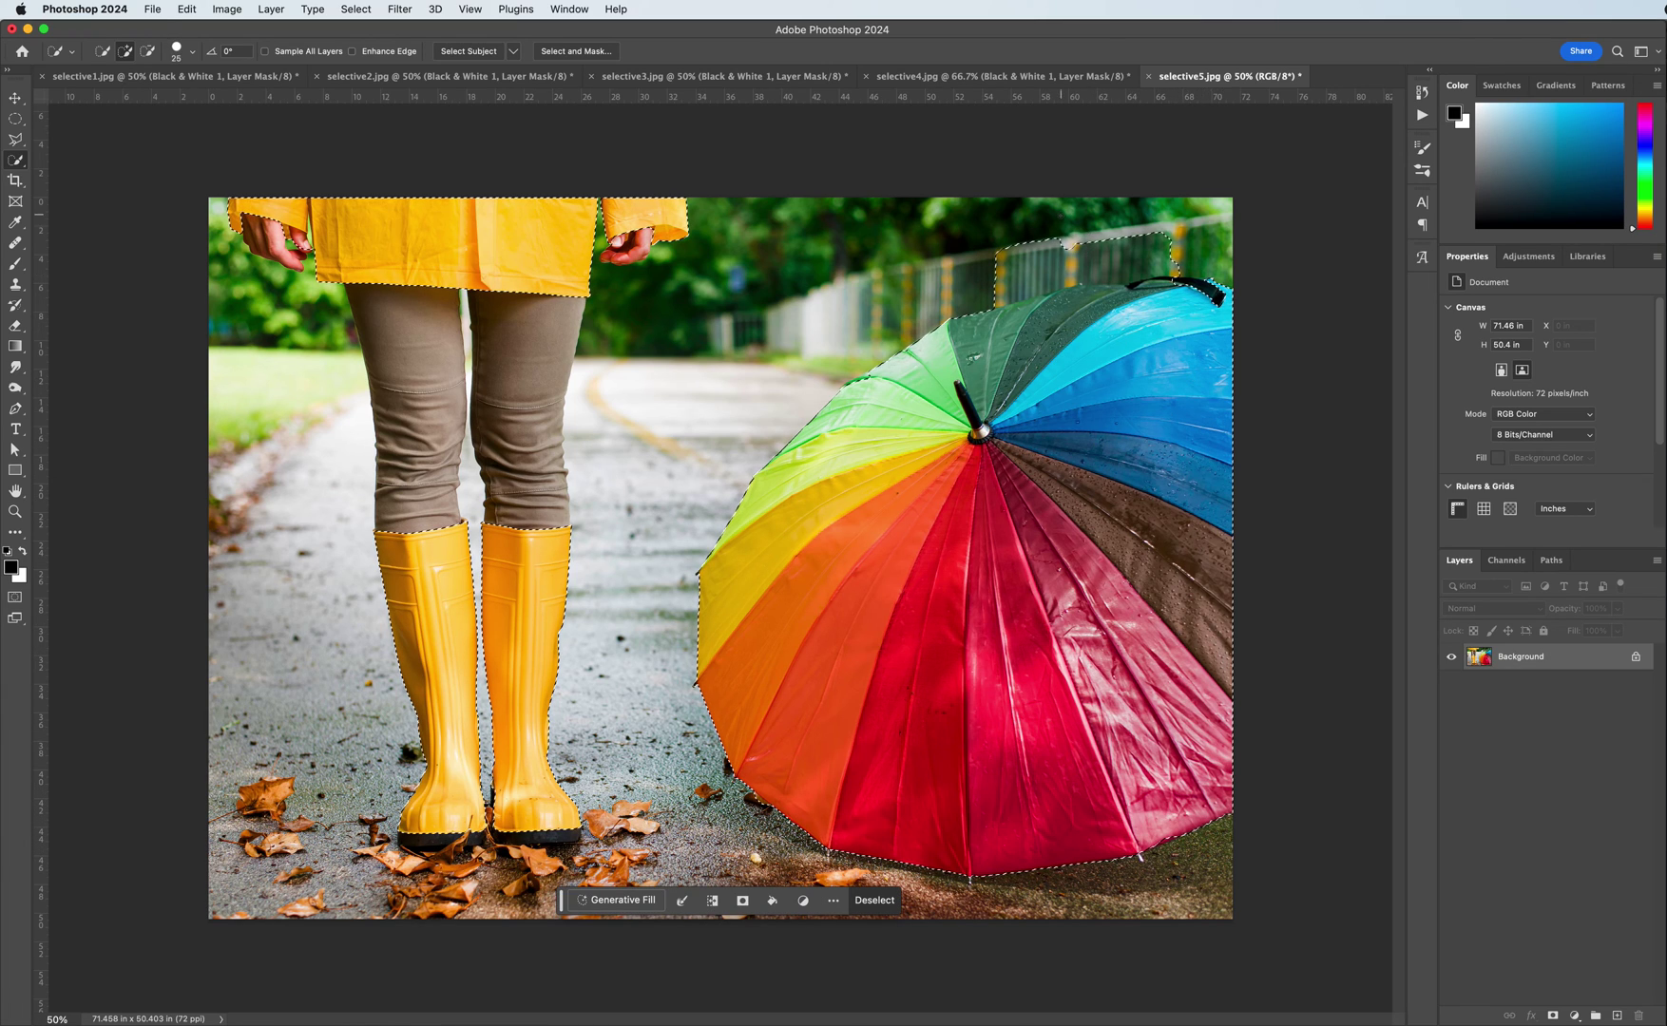
pyautogui.press('alt')
pyautogui.moveTo(1001, 275); pyautogui.dragTo(1055, 257)
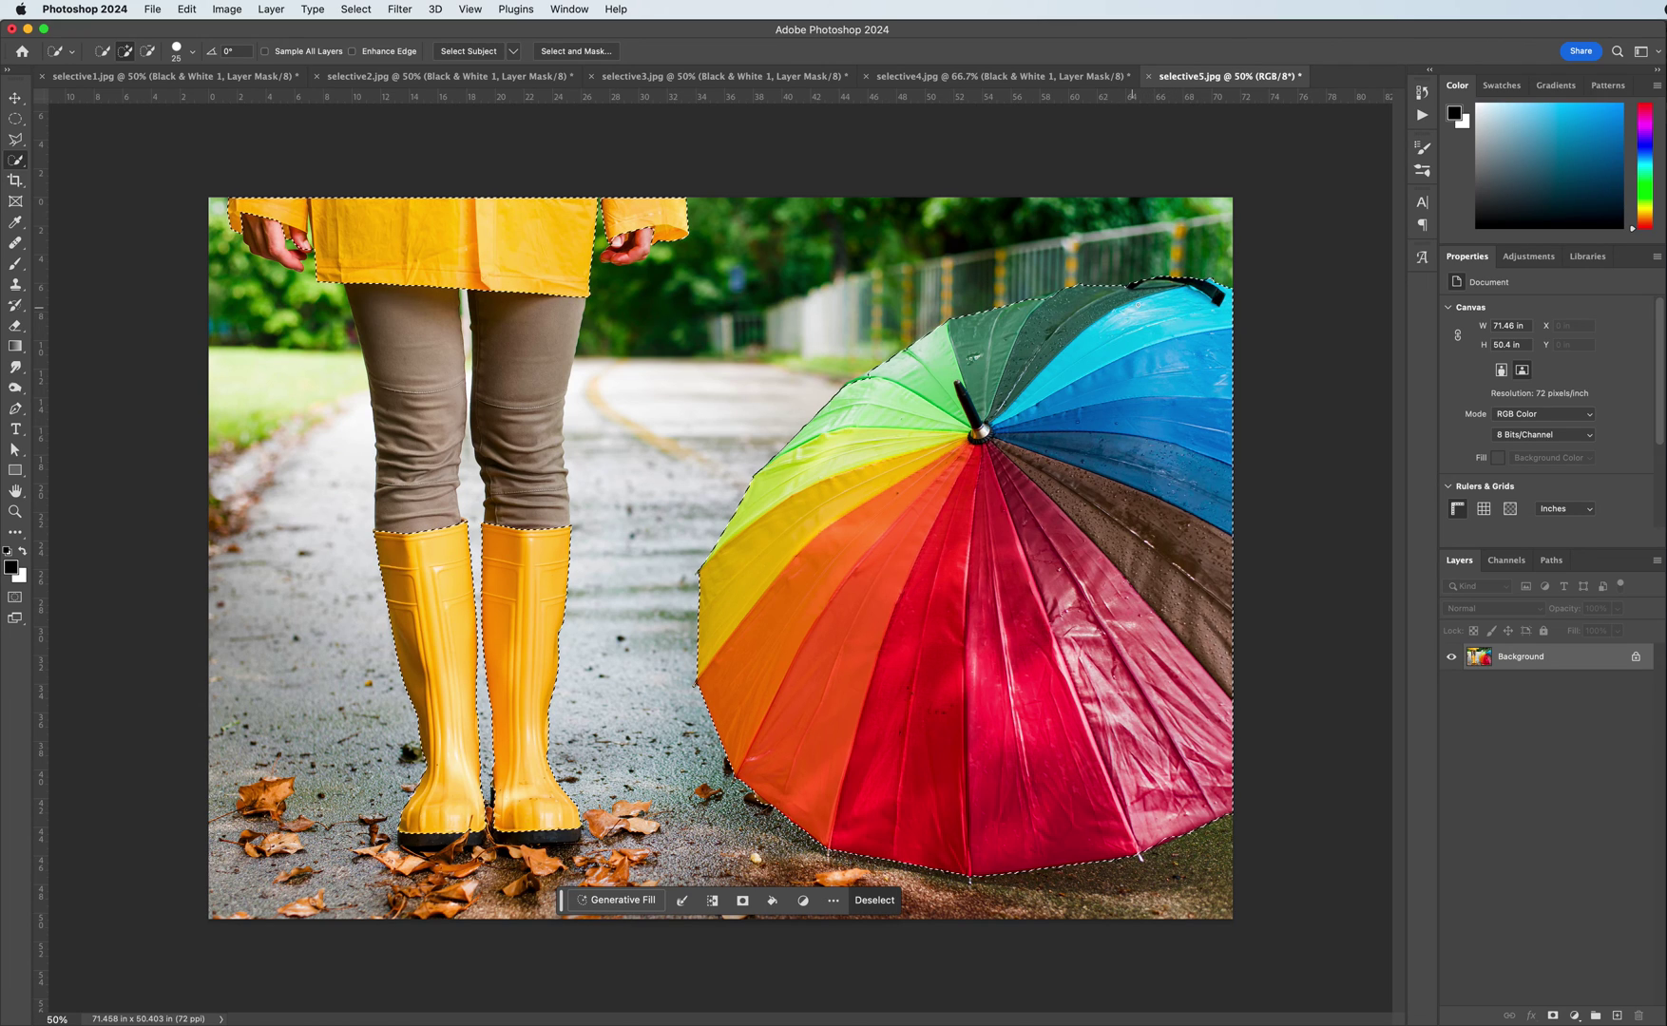
# Step: Refine the selection along the rainbow umbrella's upper-left edge with a size 25 brush and its lower edge with size 10
pyautogui.click(836, 397)
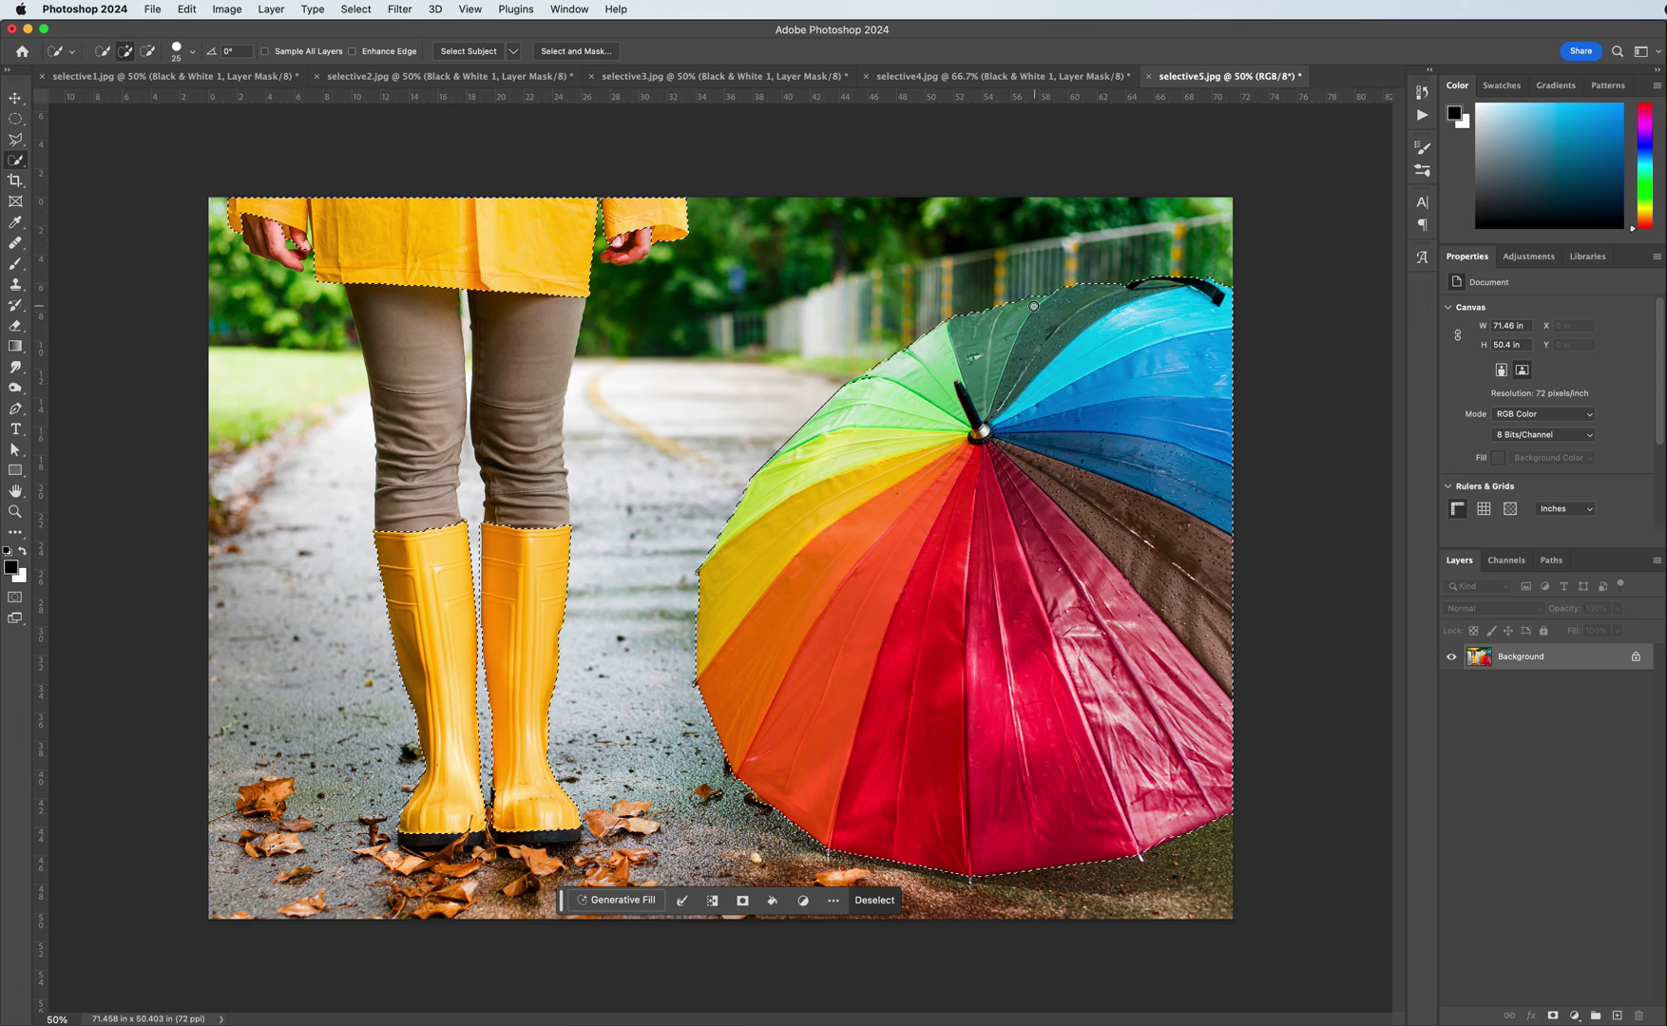
pyautogui.moveTo(890, 374)
pyautogui.mouseDown()
pyautogui.moveTo(823, 413)
pyautogui.moveTo(748, 502)
pyautogui.mouseUp()
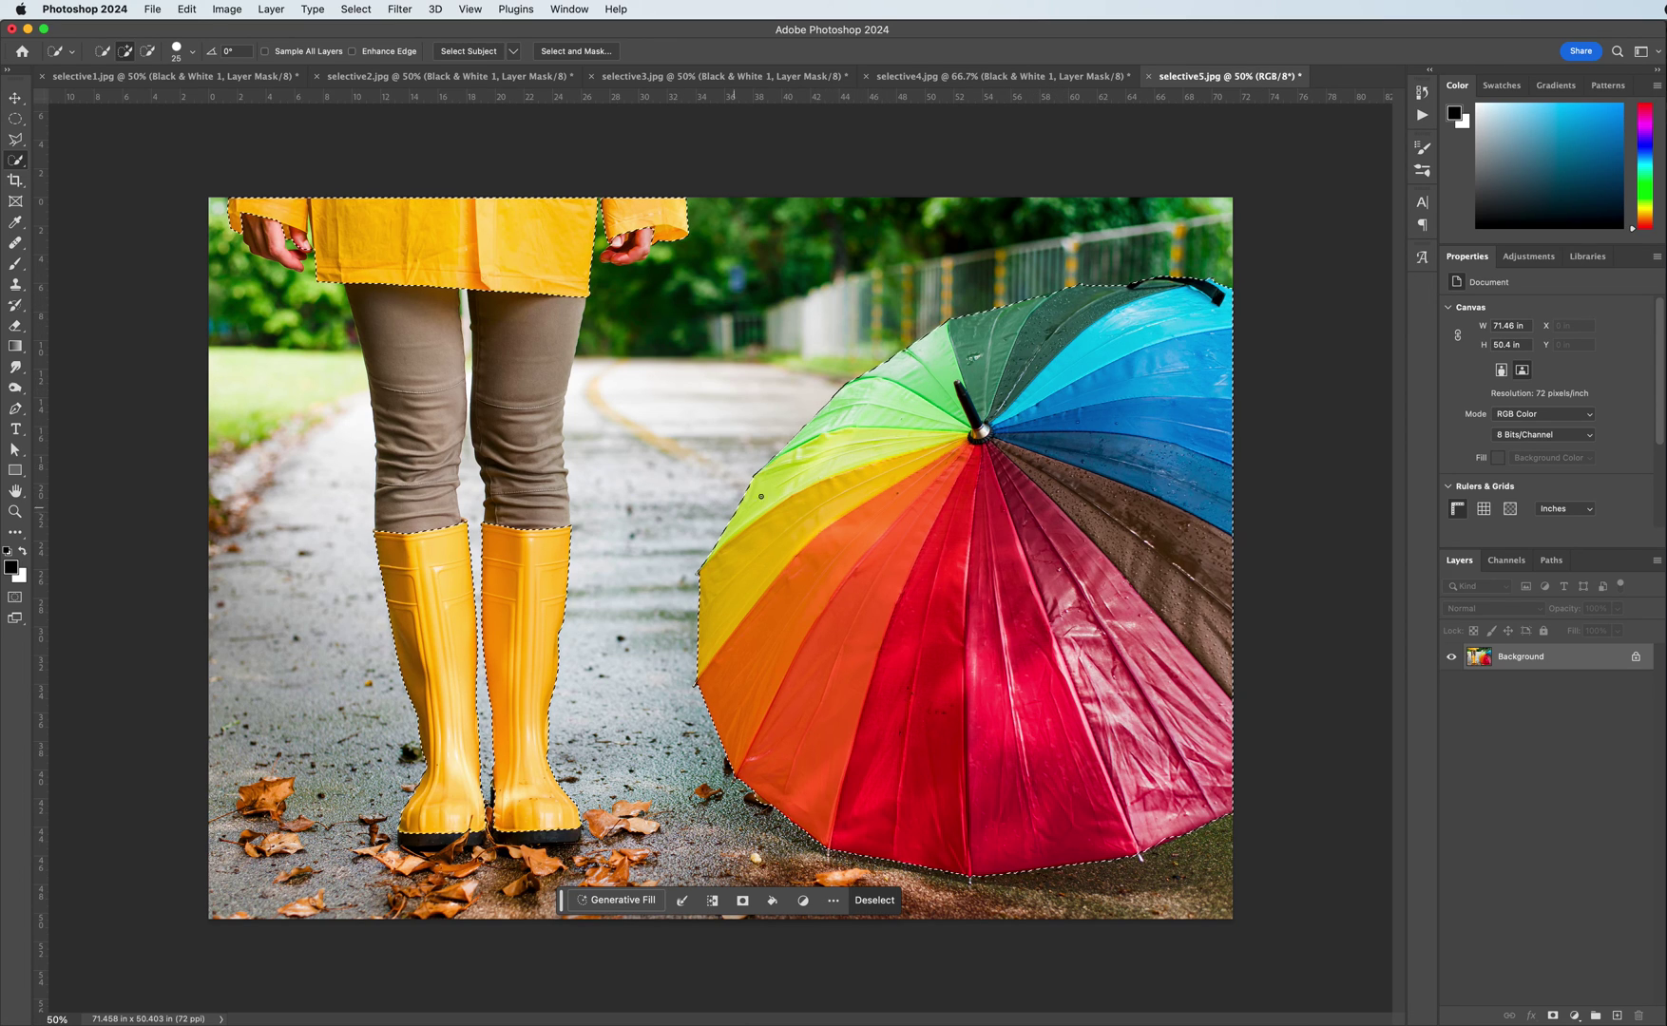
pyautogui.press('alt')
pyautogui.press('[')
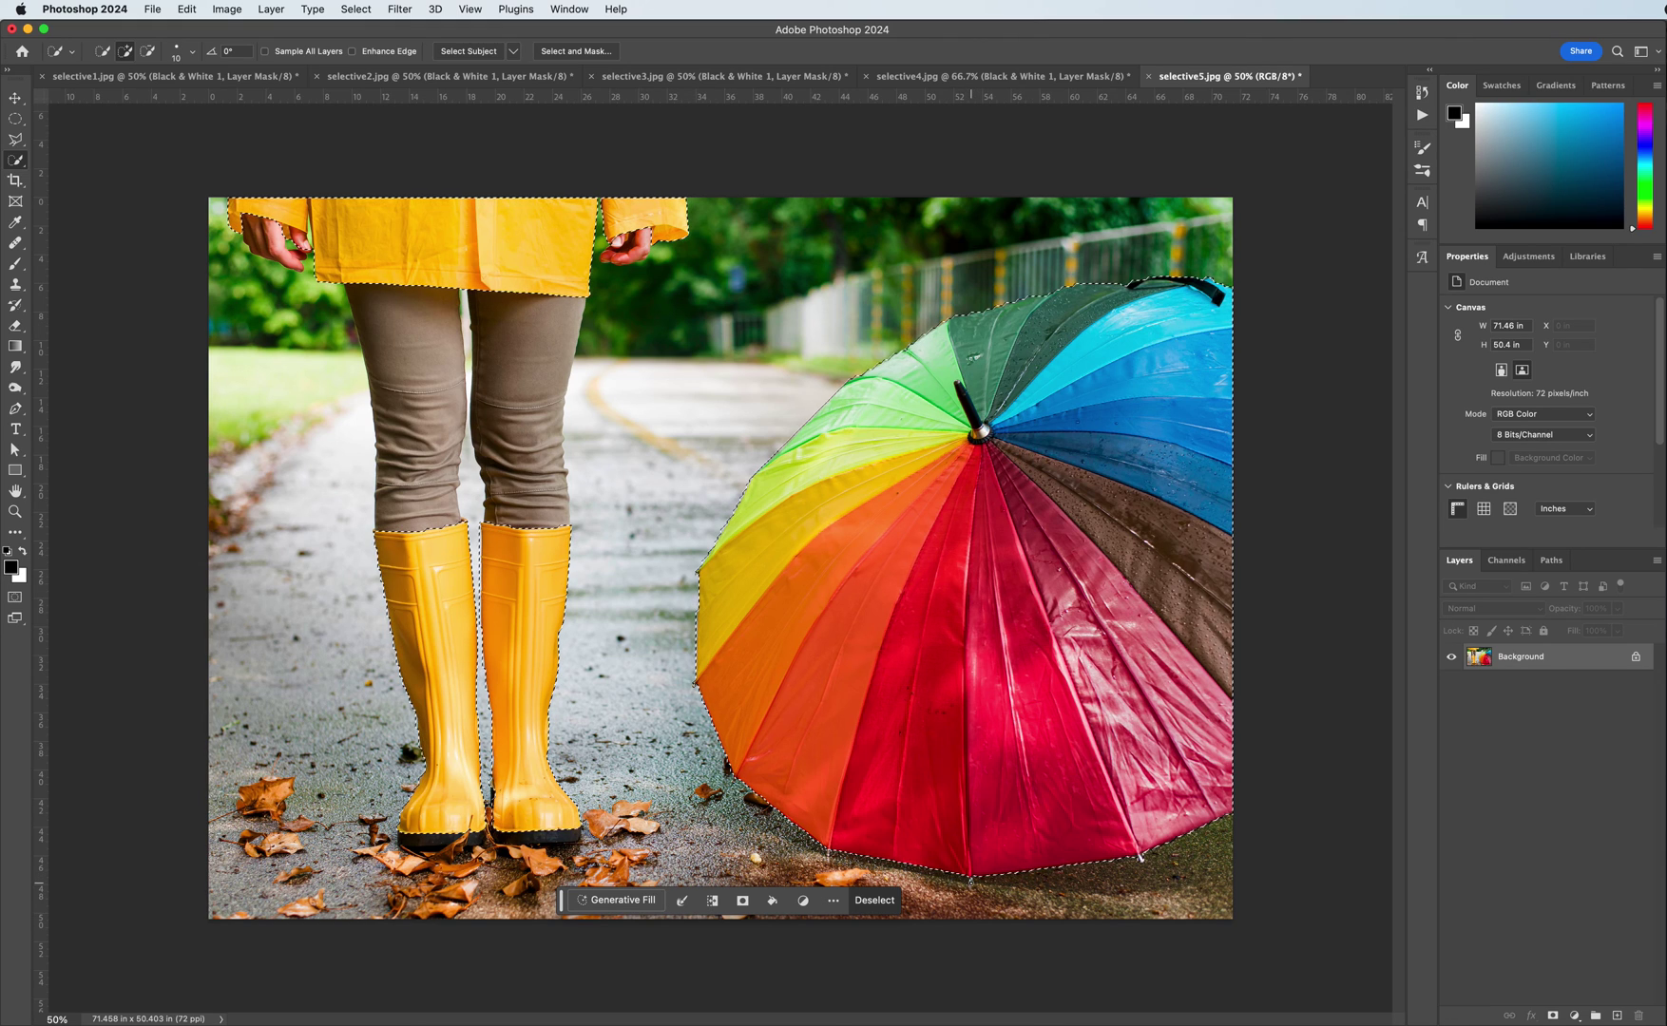
pyautogui.click(891, 856)
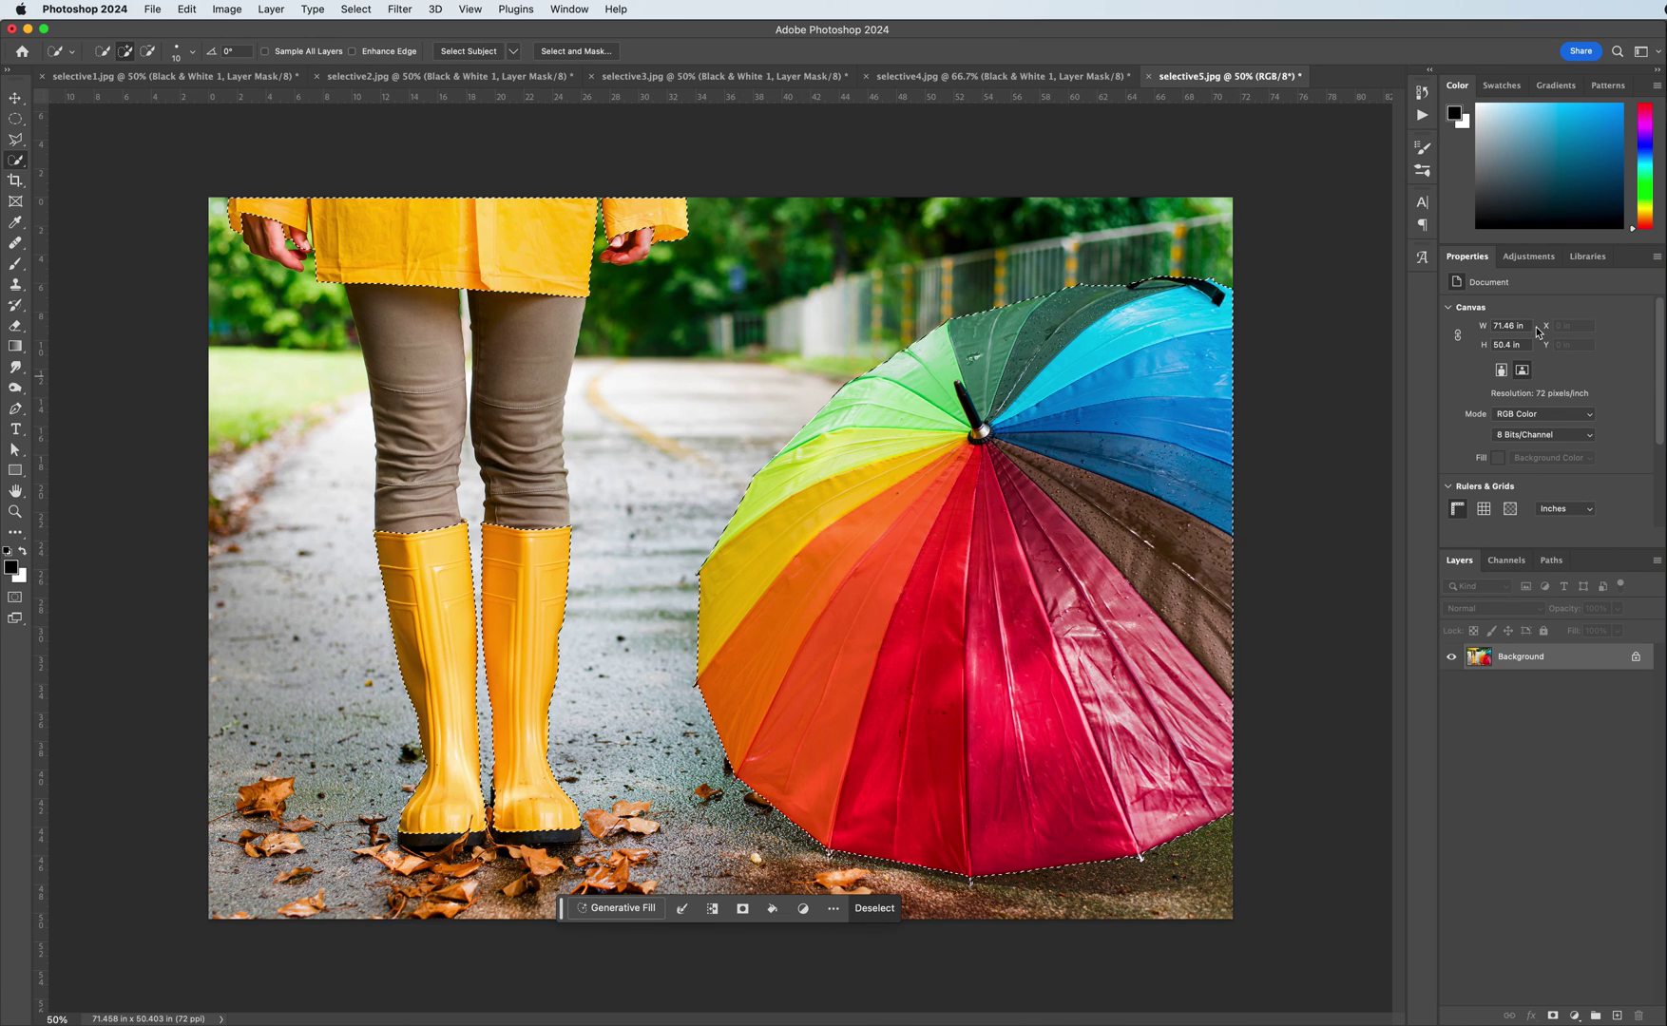
# Step: Add a Black & White adjustment layer and invert its mask to keep colour only in the raincoat, boots and rainbow umbrella
pyautogui.click(1529, 256)
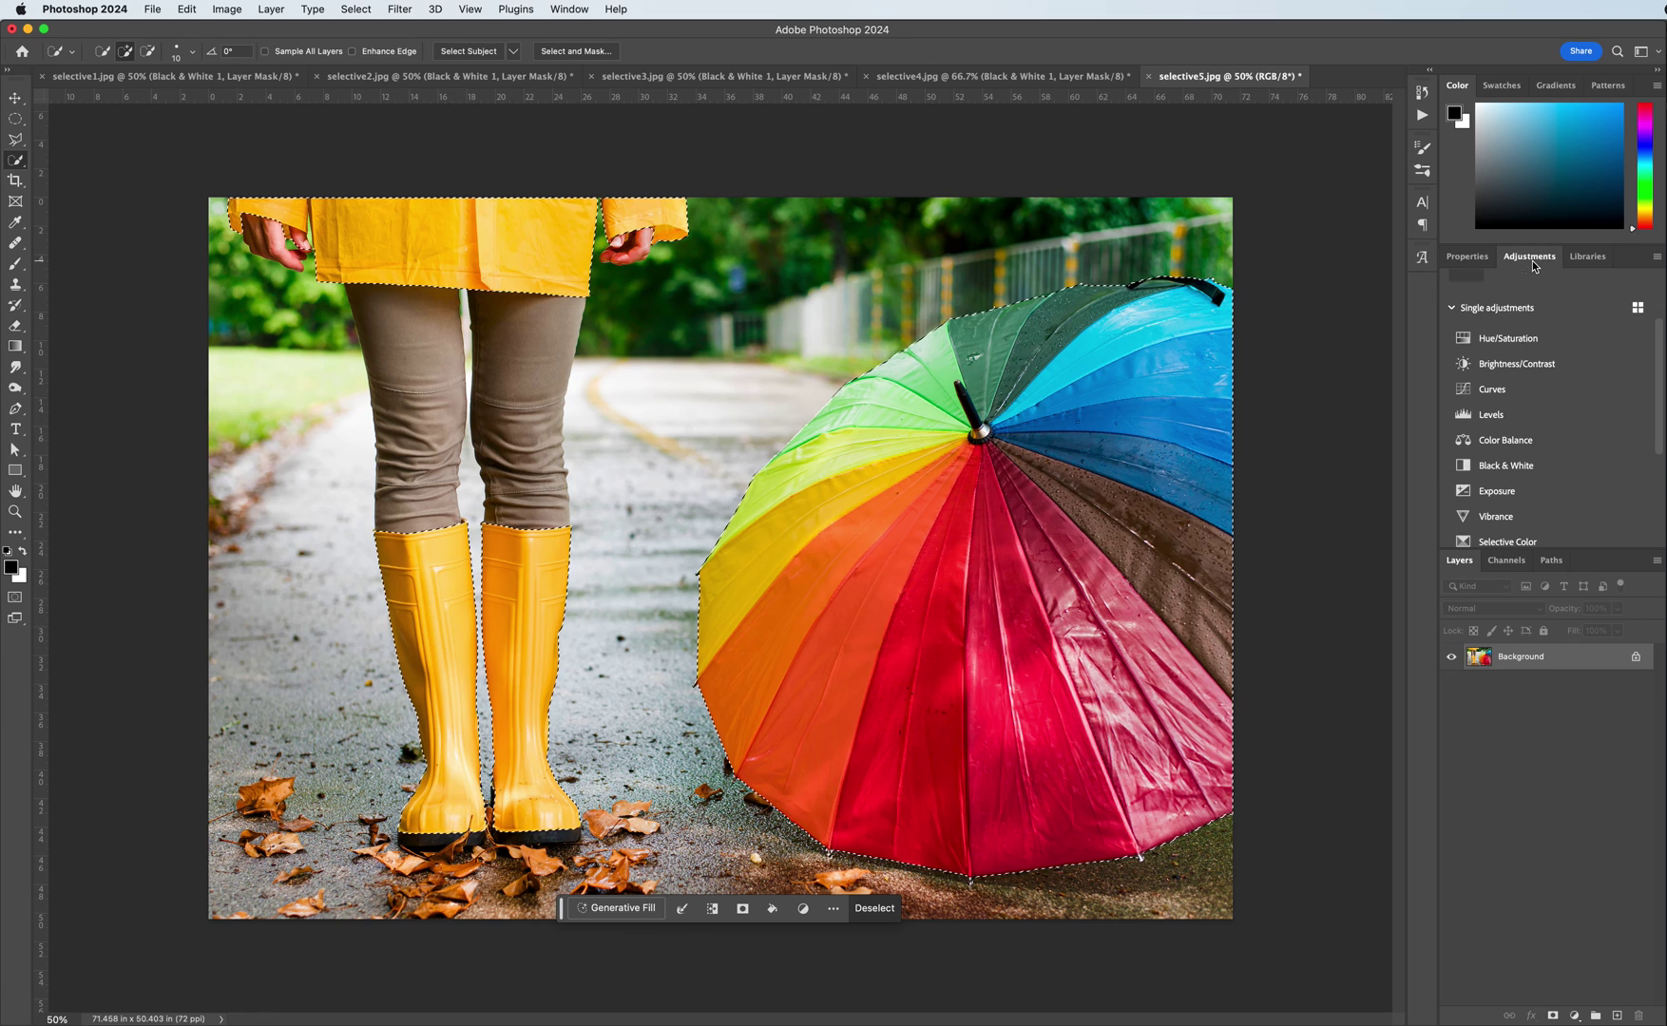
pyautogui.click(1490, 466)
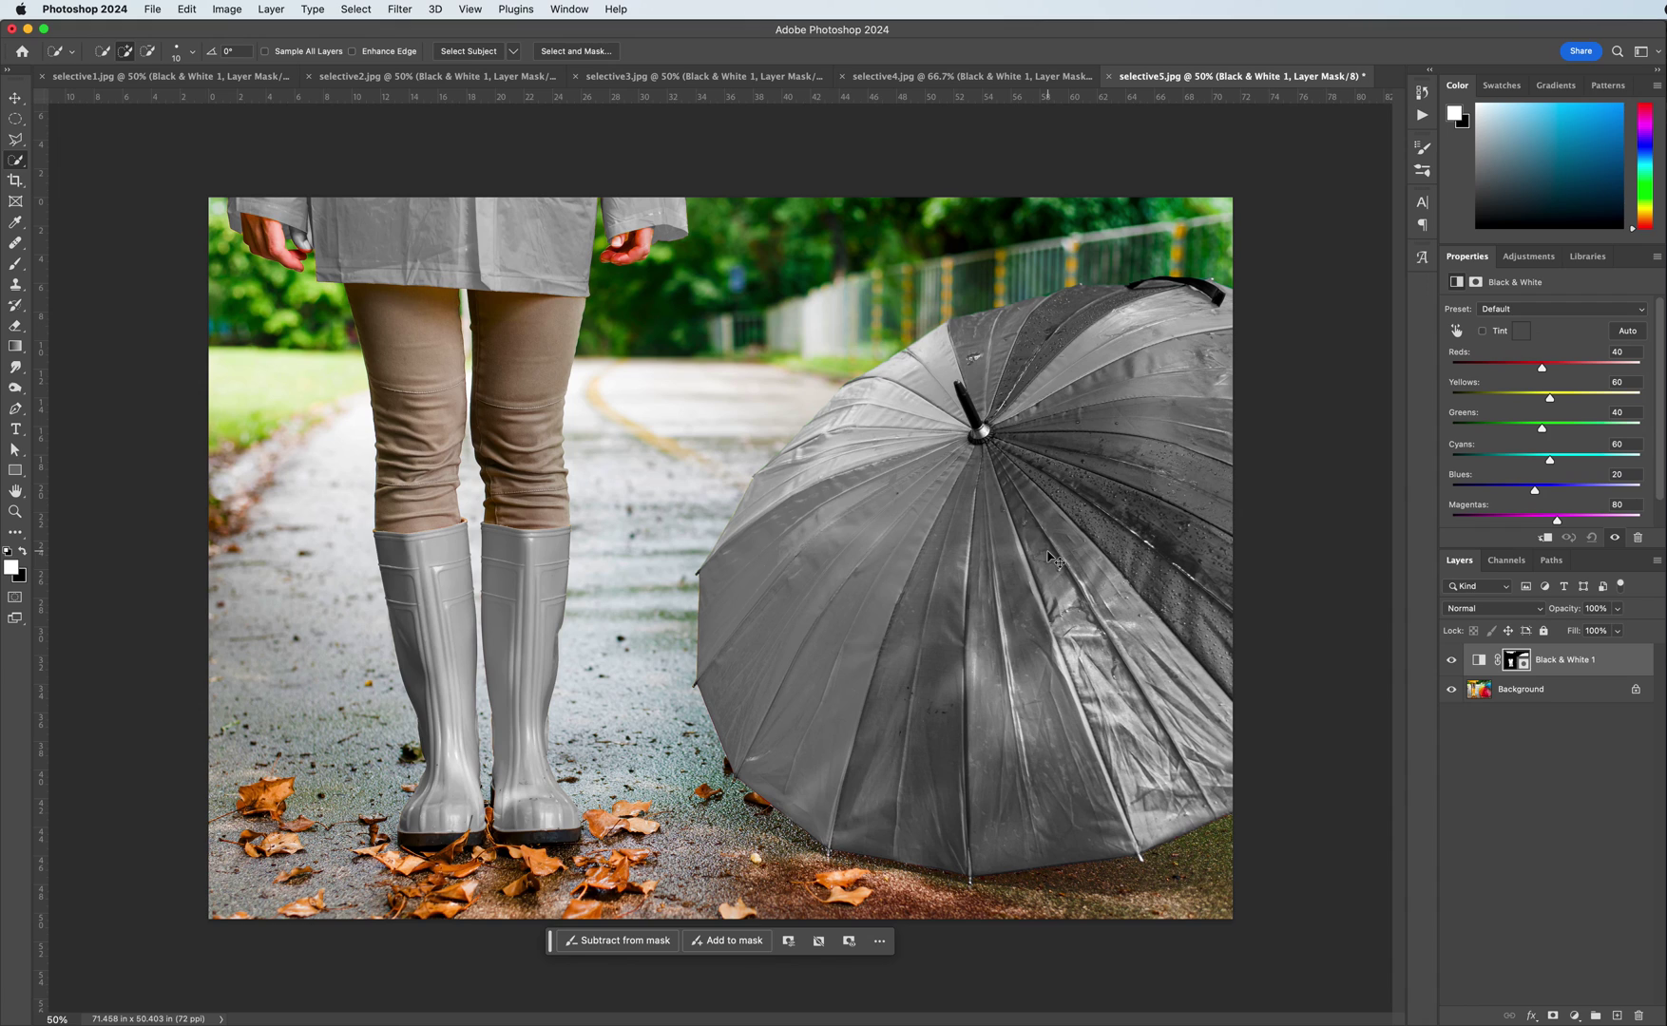
pyautogui.press('super+i')
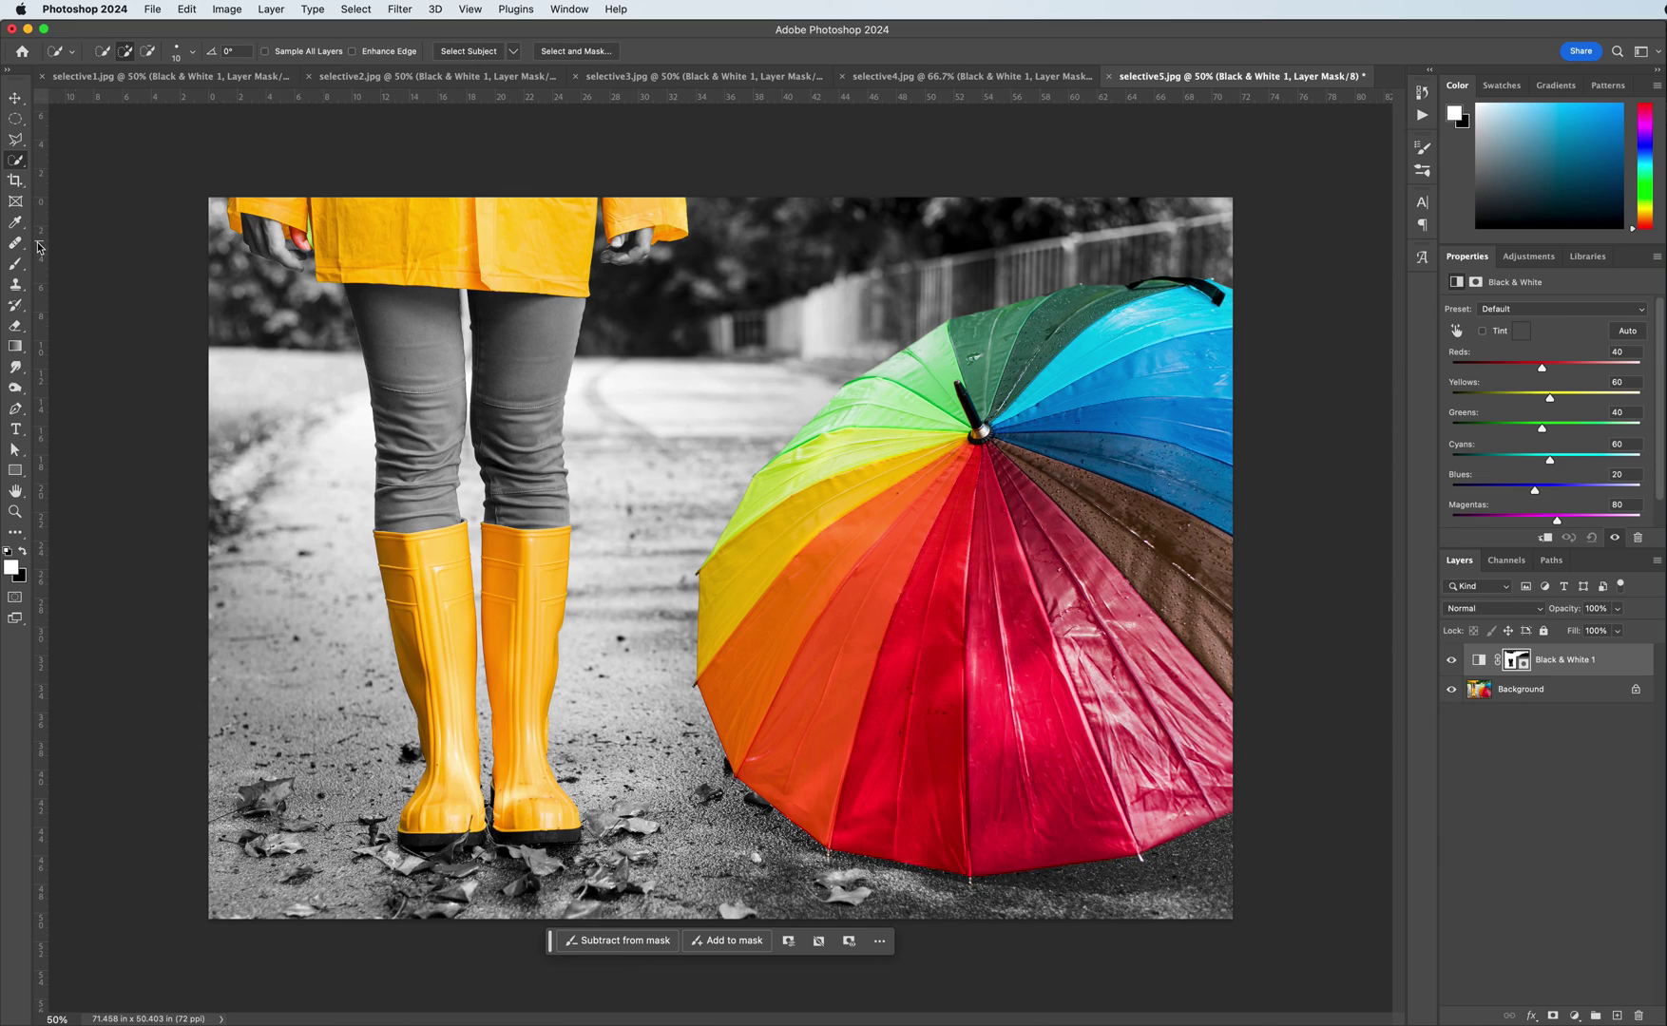
# Step: Paint white on the mask with a larger Brush to remove the remaining colour from the fingers below the left sleeve
pyautogui.click(16, 264)
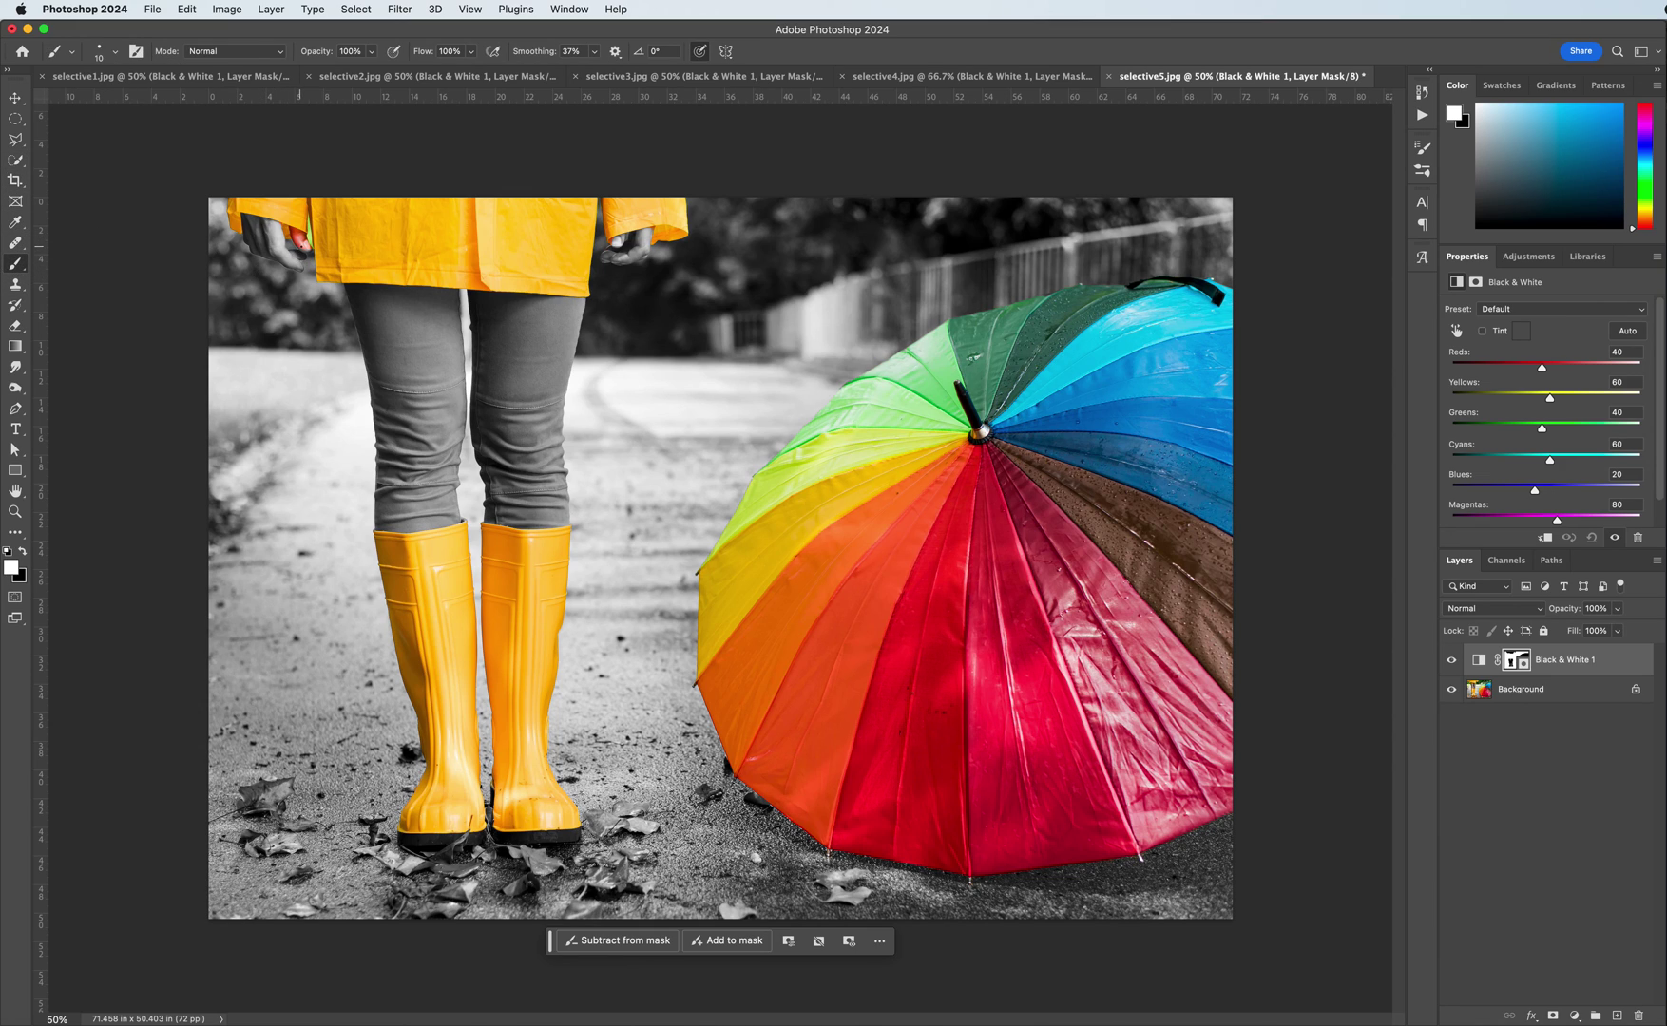
pyautogui.press(']')
pyautogui.press(']')
pyautogui.moveTo(298, 234); pyautogui.dragTo(288, 239)
# Step: Review the selective-color results in selective4.jpg, selective3.jpg, selective2.jpg and selective1.jpg
pyautogui.click(941, 78)
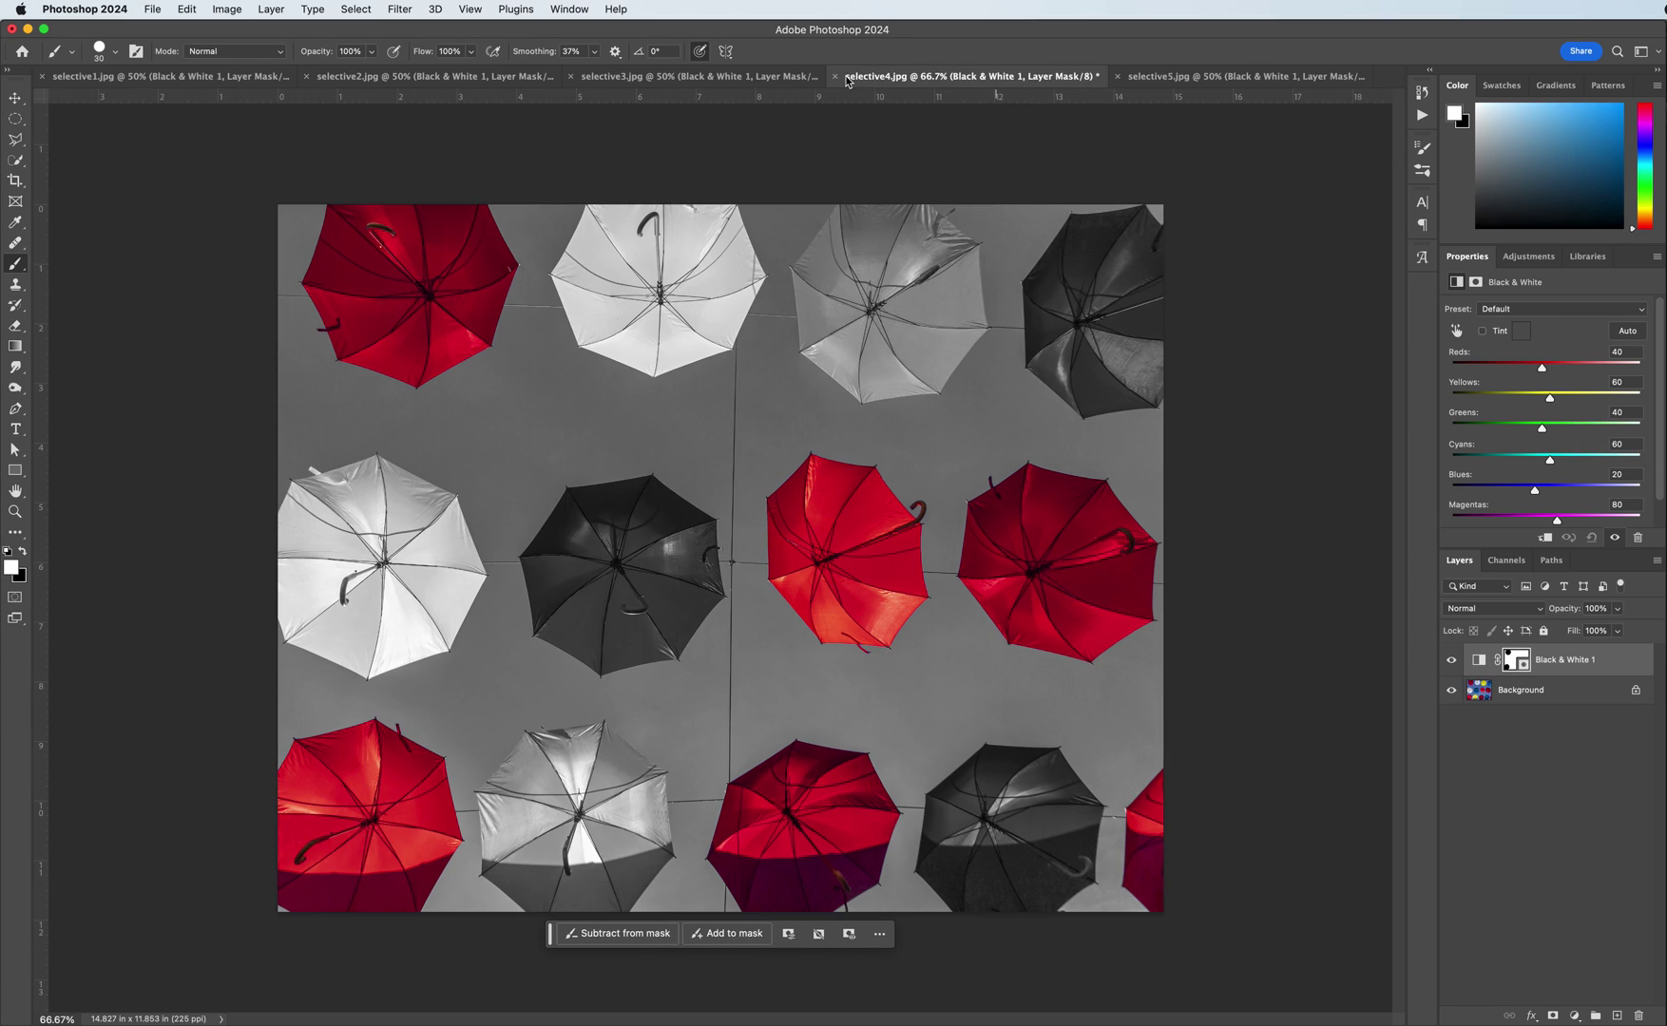
pyautogui.click(665, 76)
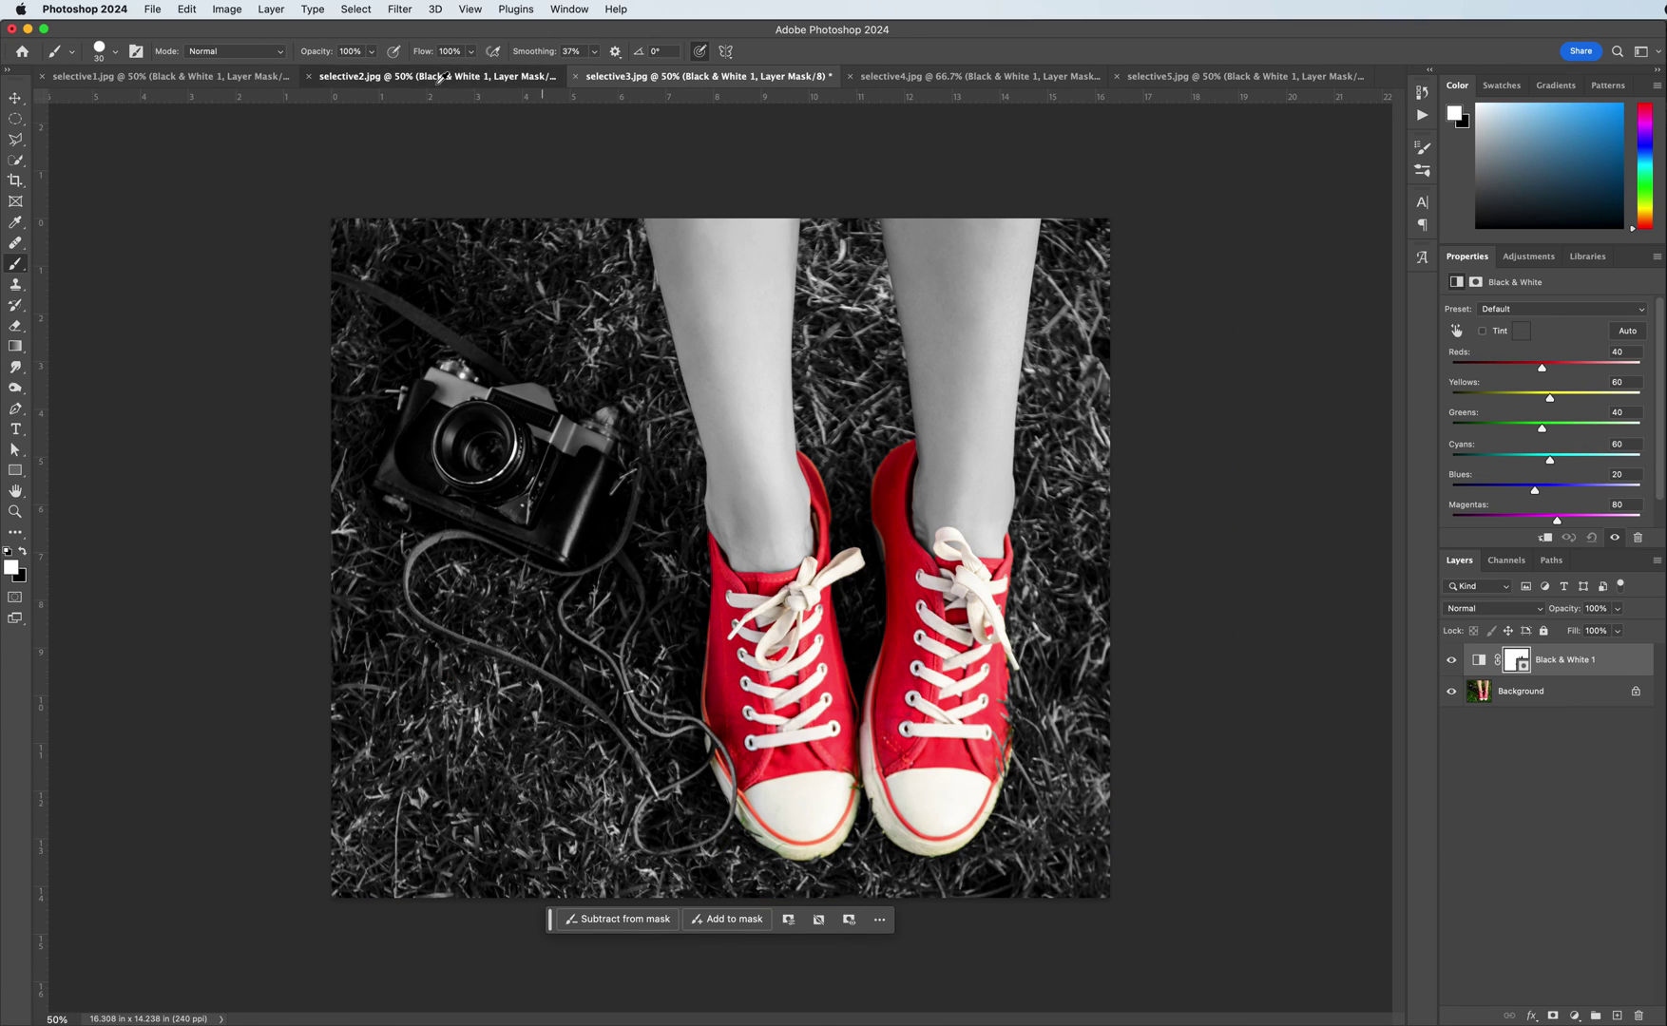
pyautogui.click(440, 76)
pyautogui.click(205, 76)
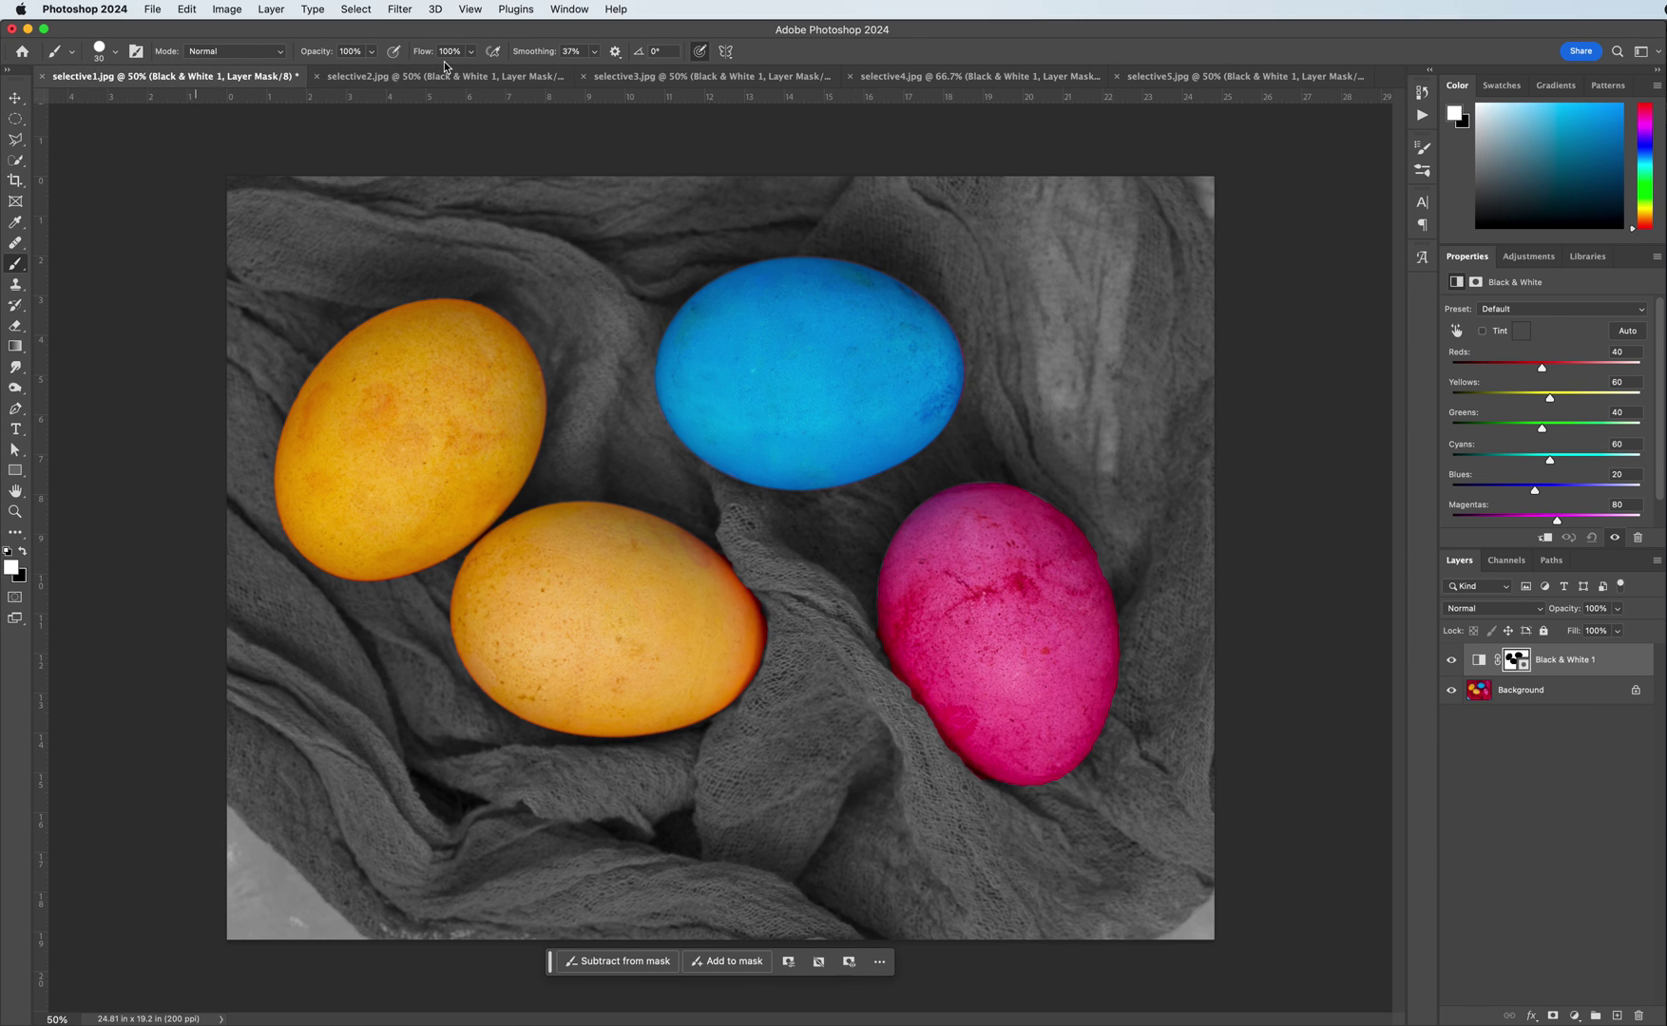